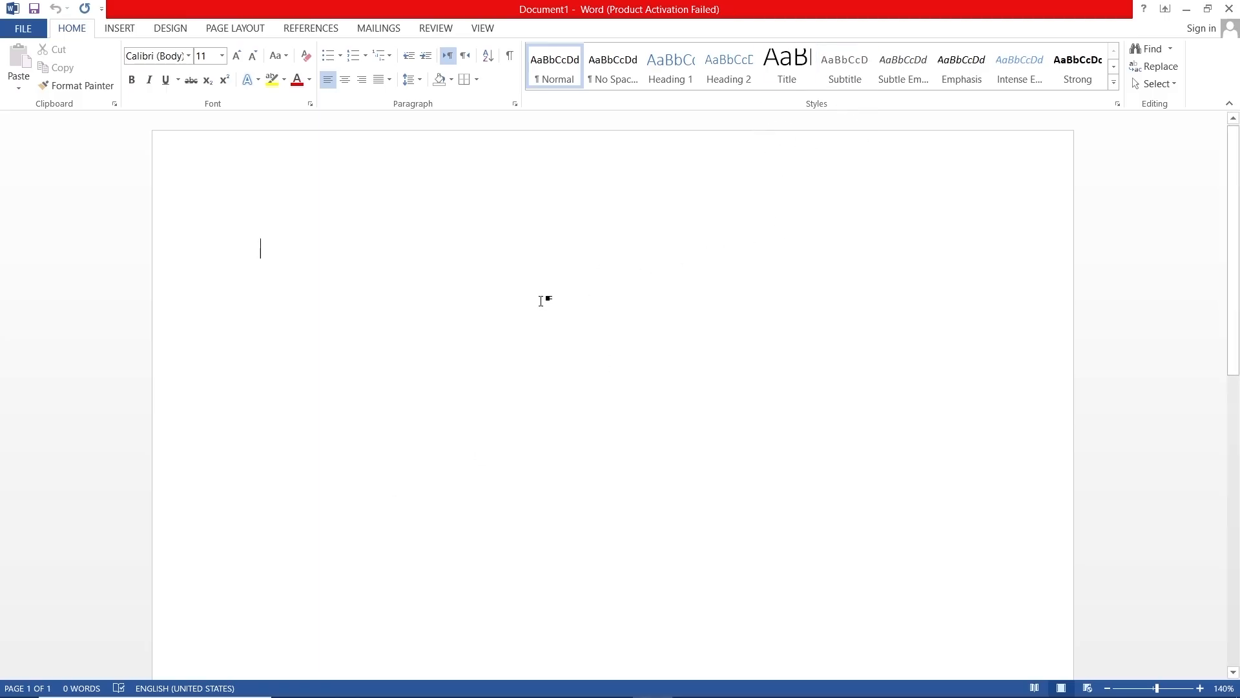
- Generate five paragraphs of sample text in the blank document with the =rand() function
type("=rand")
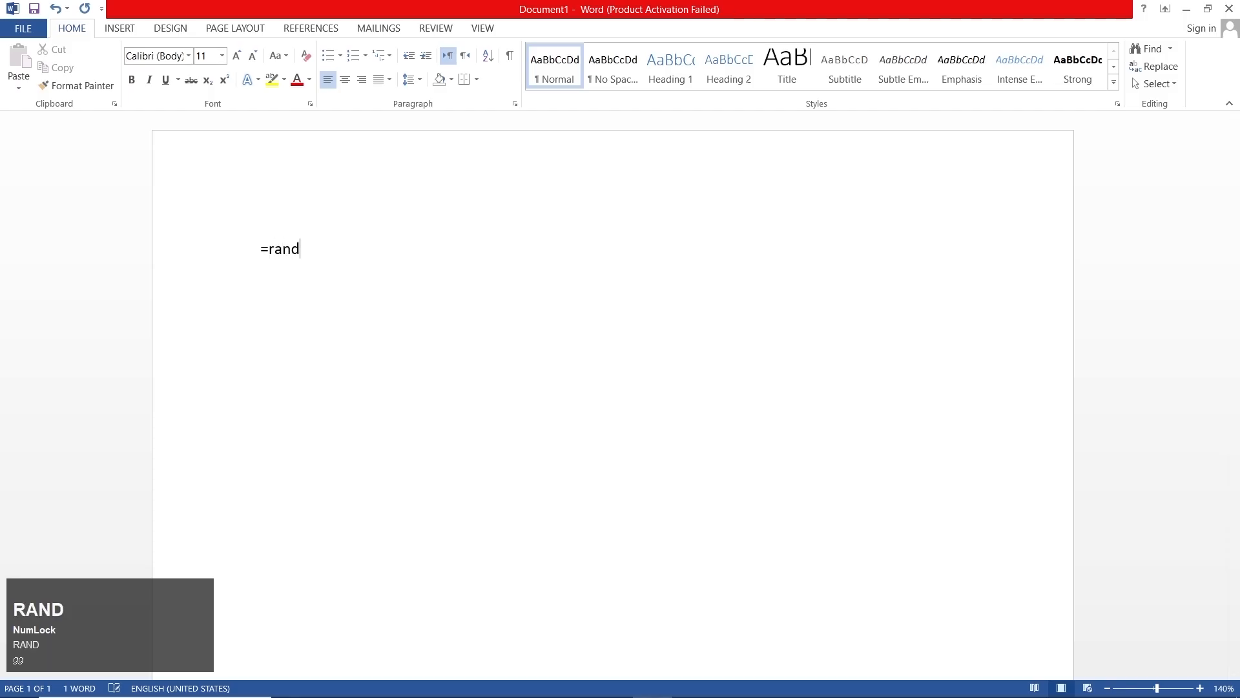
key("shift")
type("(")
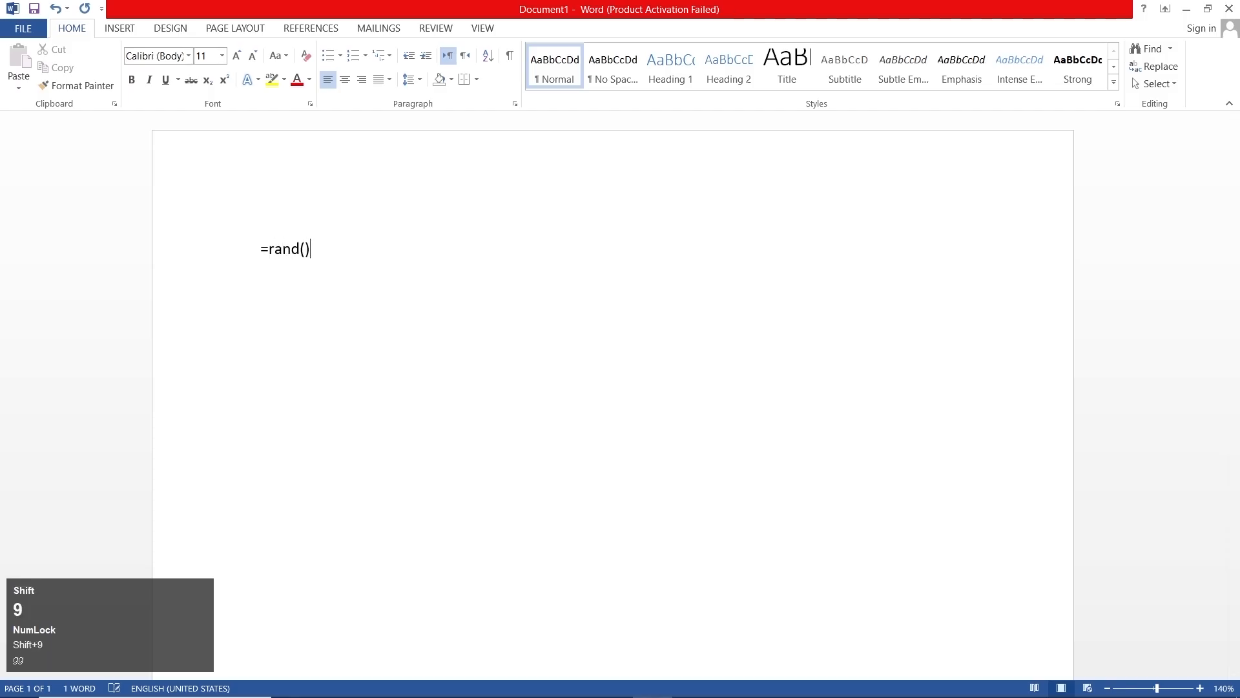
key("Return")
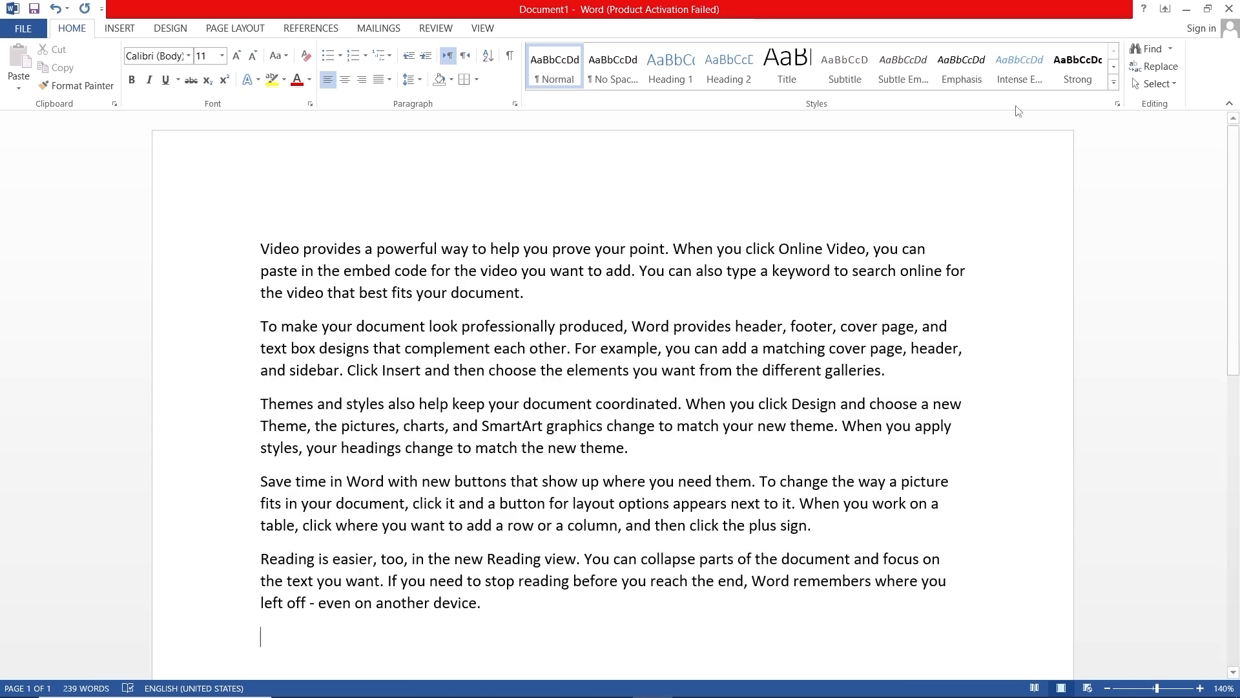
- Select all the text and try out quick styles on it, including Subtle Emphasis and Normal
left_click(1114, 82)
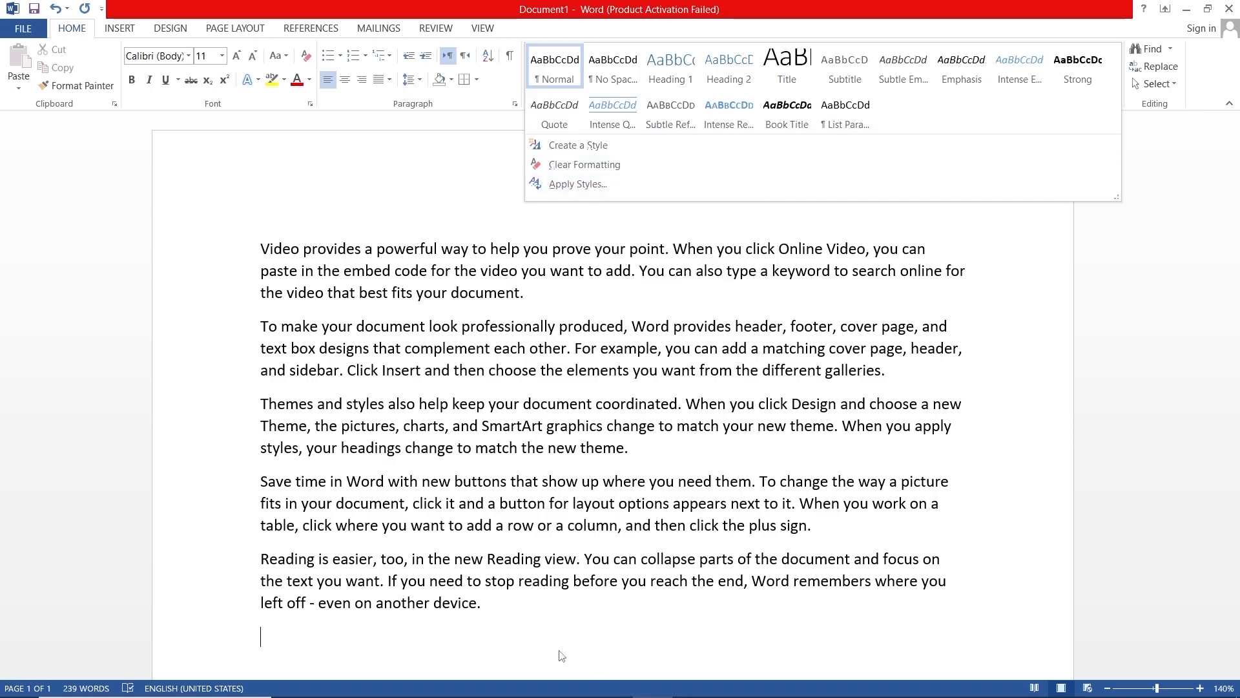
left_click(536, 638)
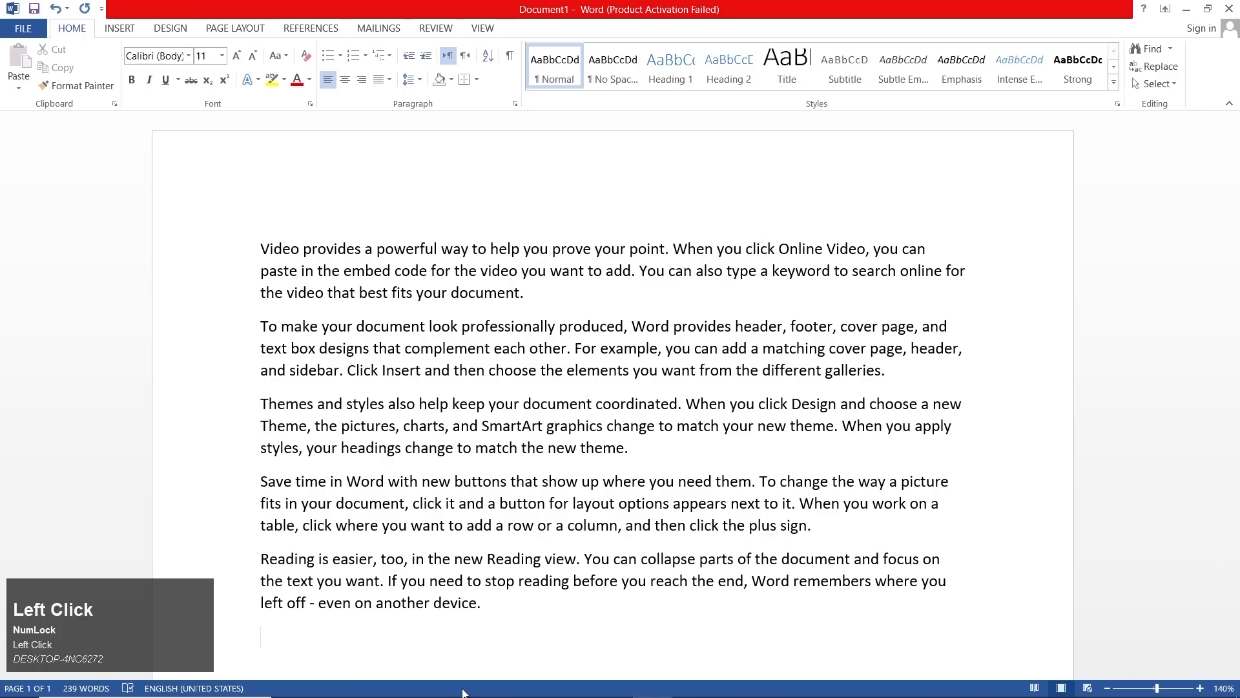
key("ctrl+a")
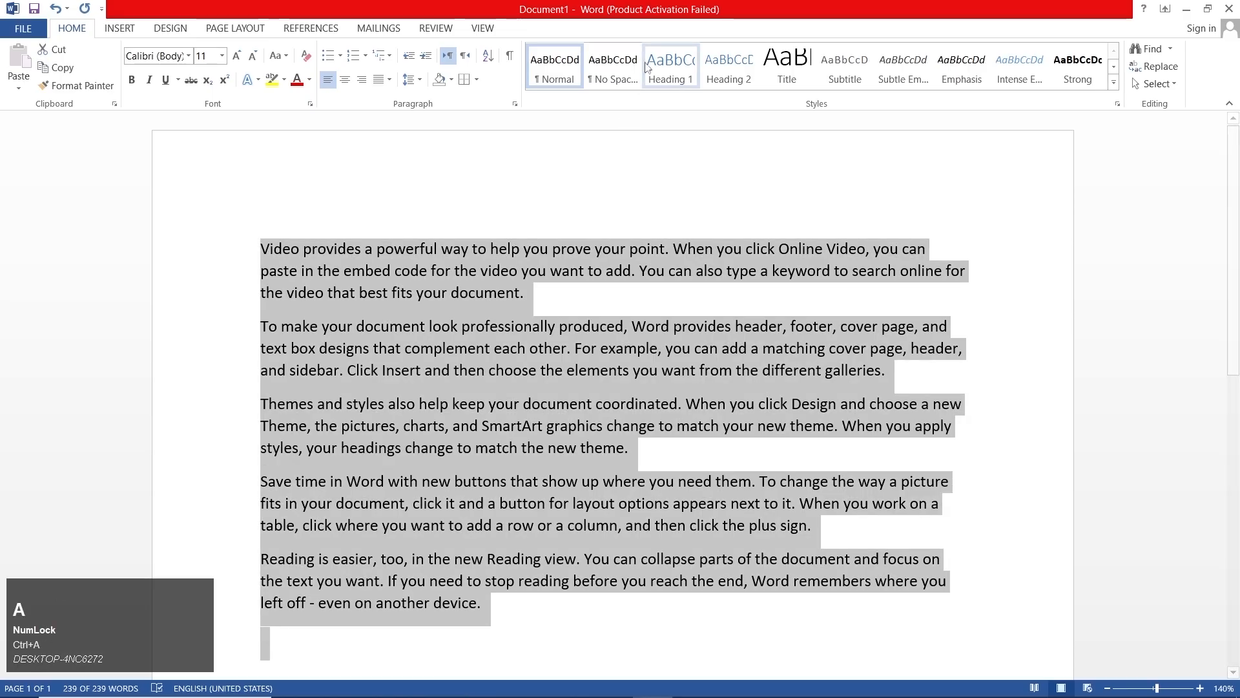
left_click(613, 77)
left_click(845, 70)
left_click(1114, 82)
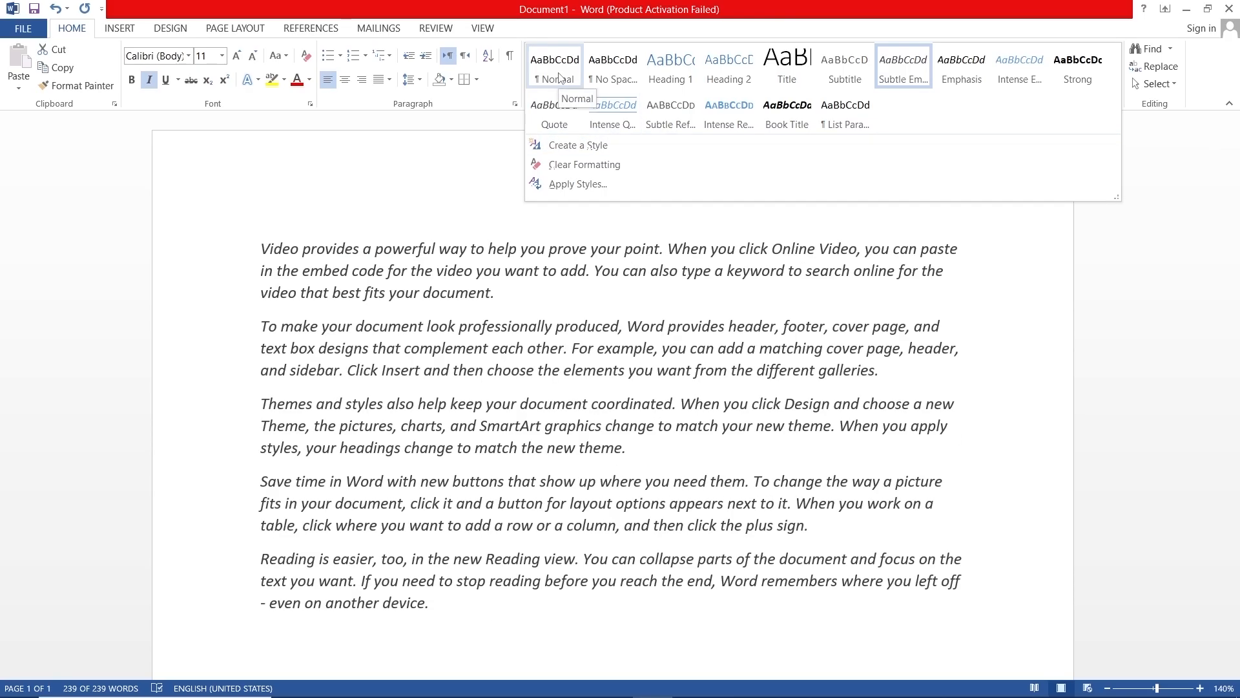
left_click(560, 77)
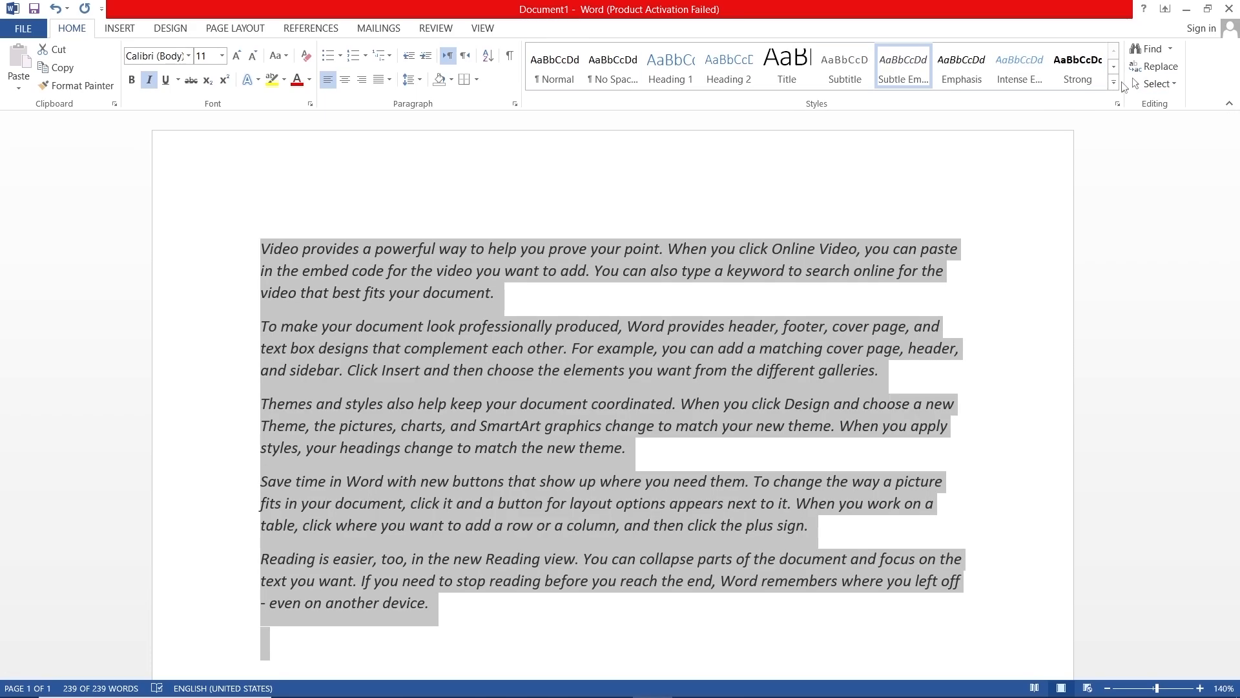
- Start a new style from the selected text, enter a lowercase first name as its name and base it on Normal
left_click(1114, 83)
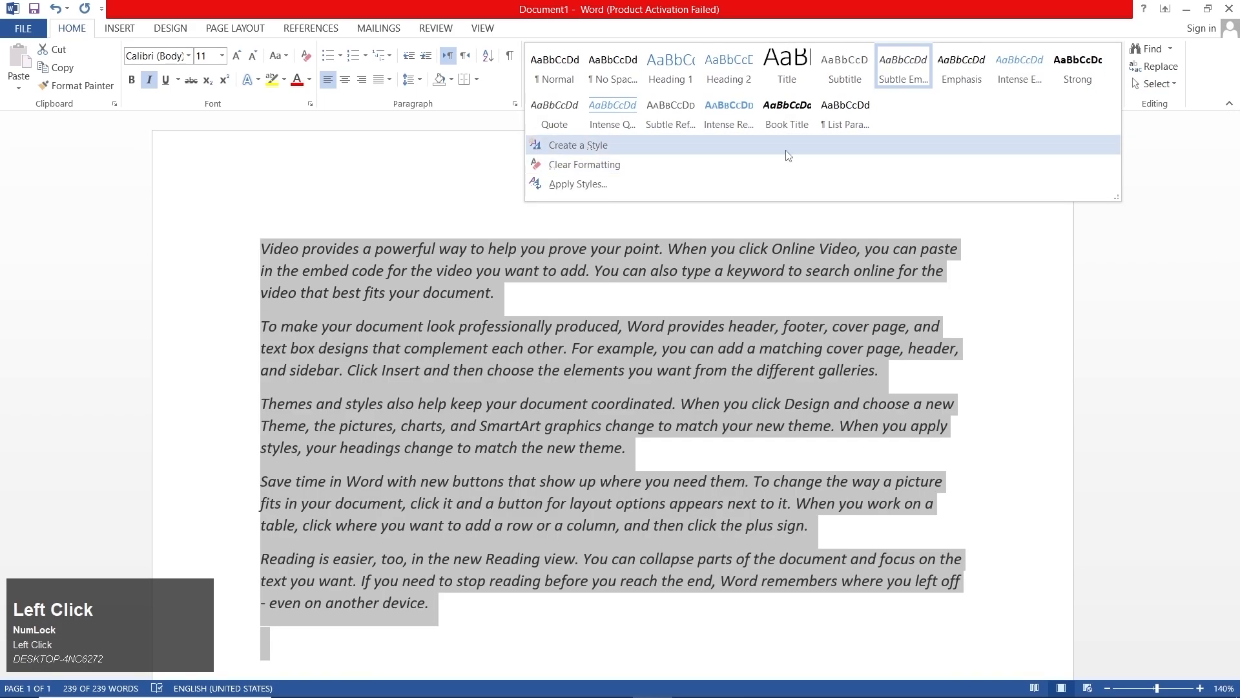
left_click(787, 151)
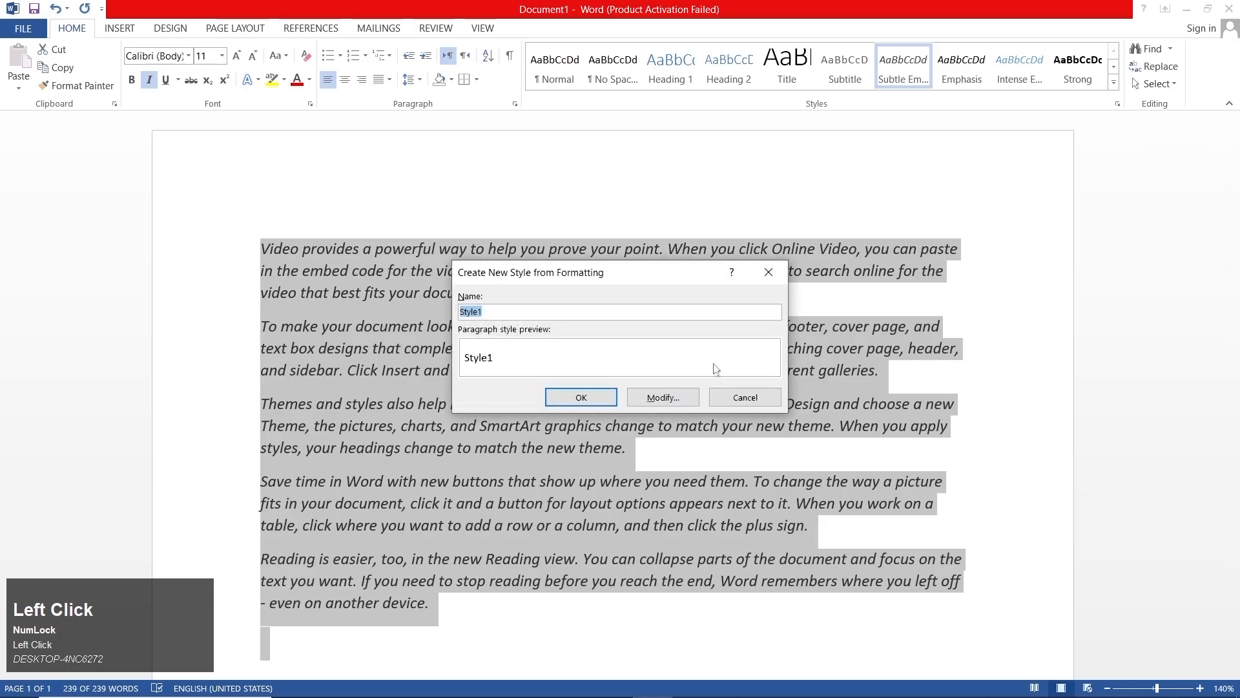
left_click(664, 397)
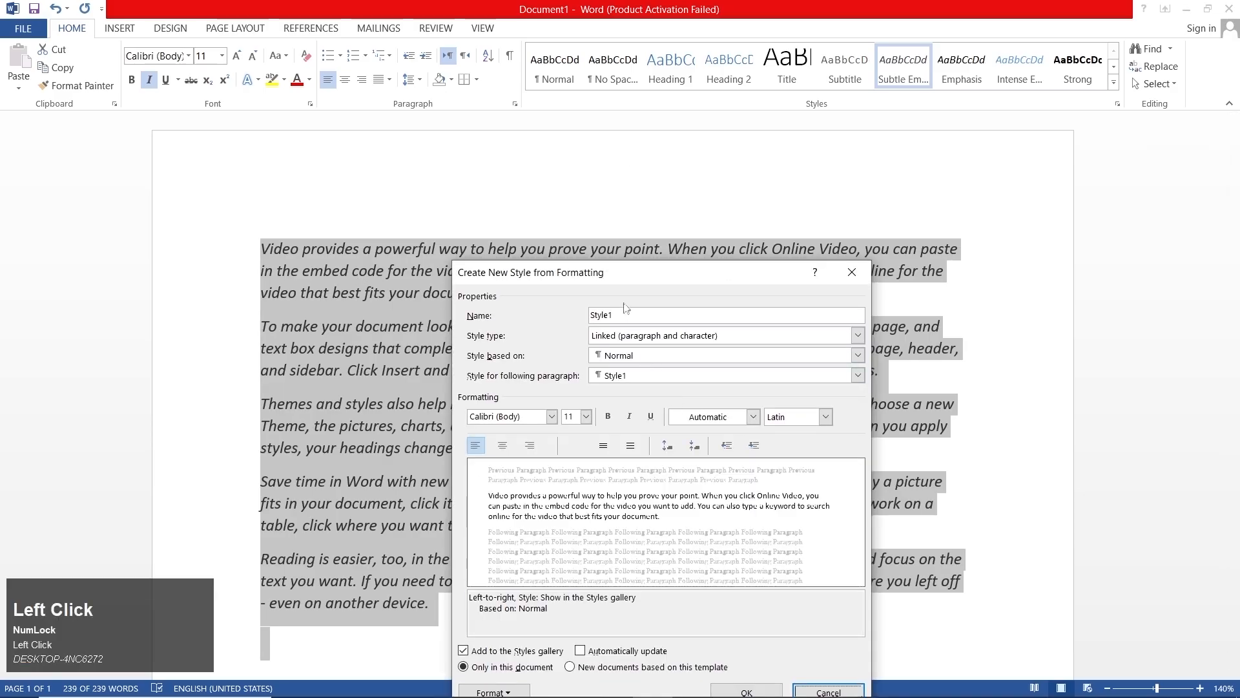
left_click_drag(646, 272, 523, 59)
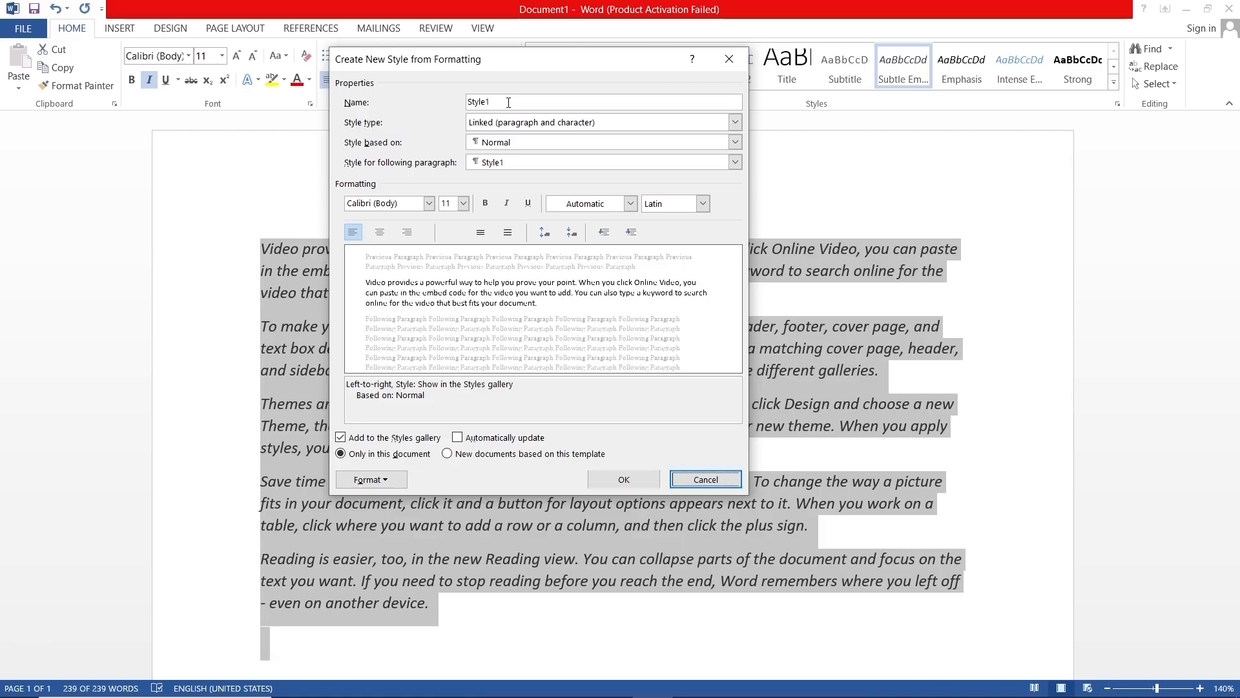
left_click(436, 97)
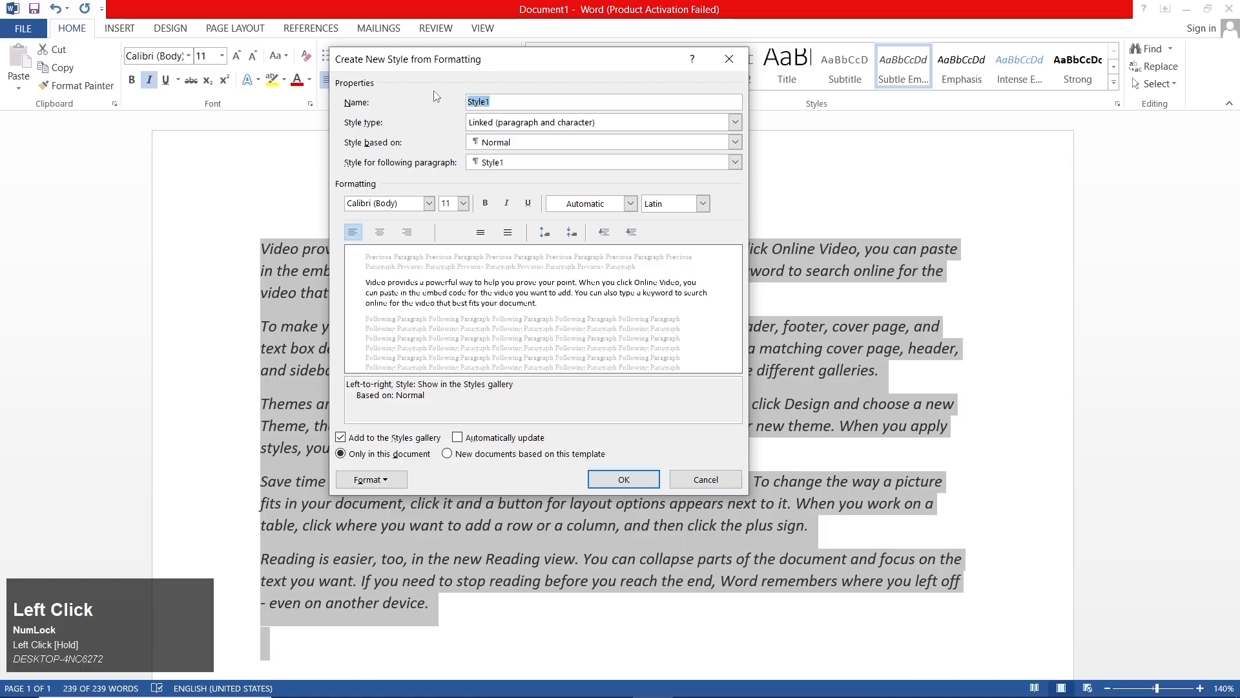
type("john")
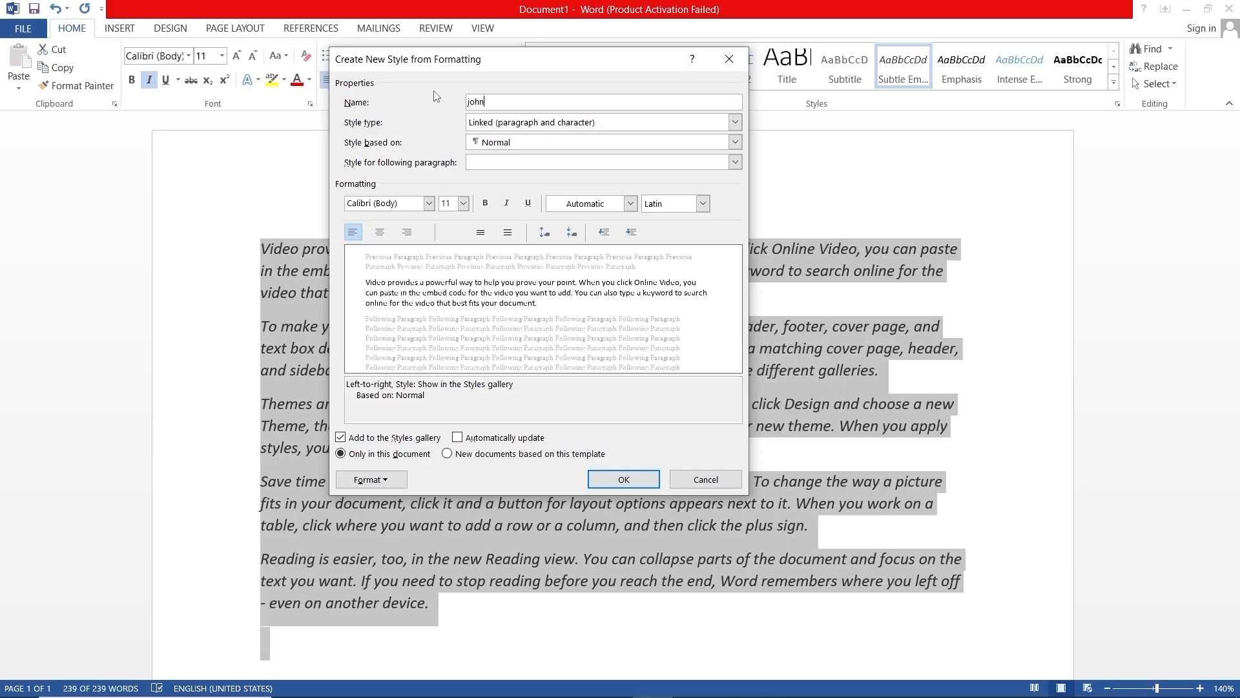
left_click(507, 158)
left_click(539, 144)
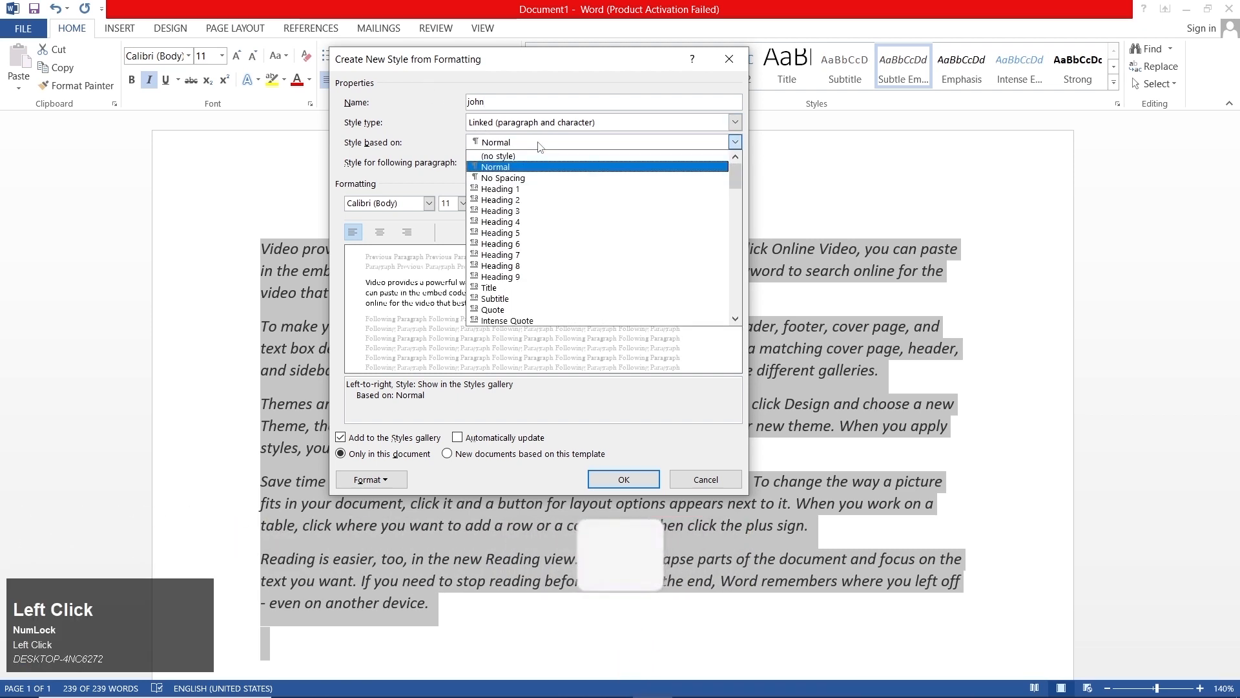
left_click(544, 166)
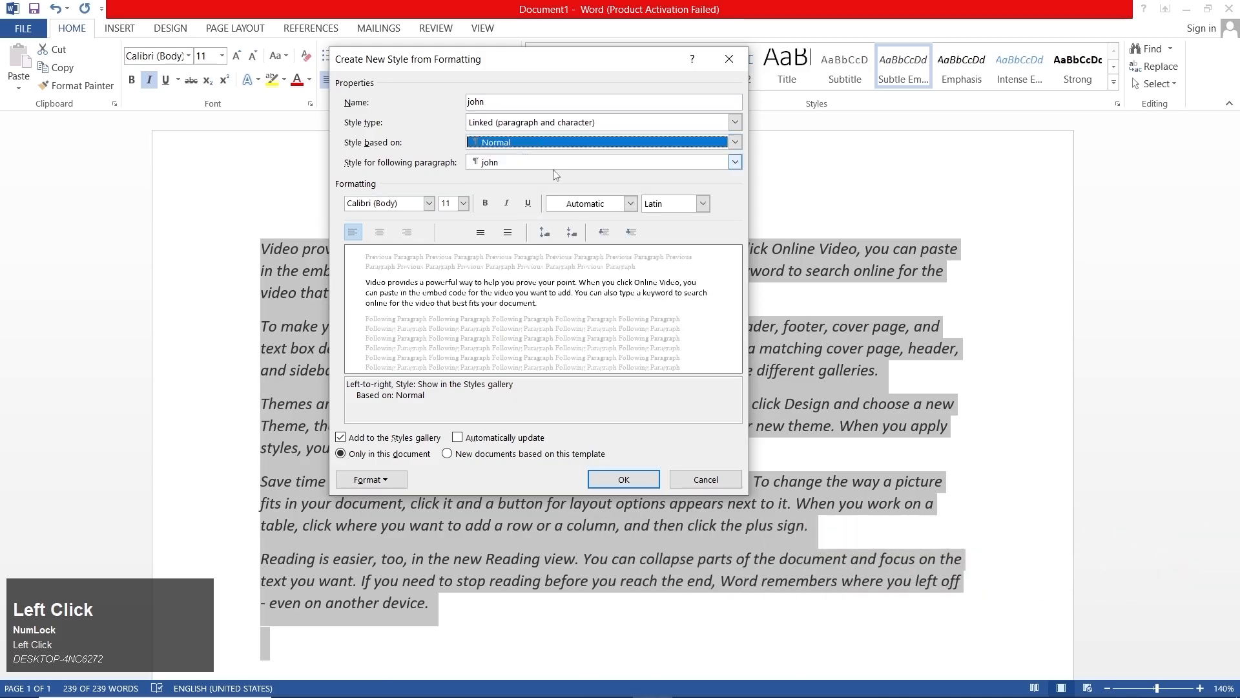
- Set the new style's font to Algerian and its size to 16
left_click(429, 203)
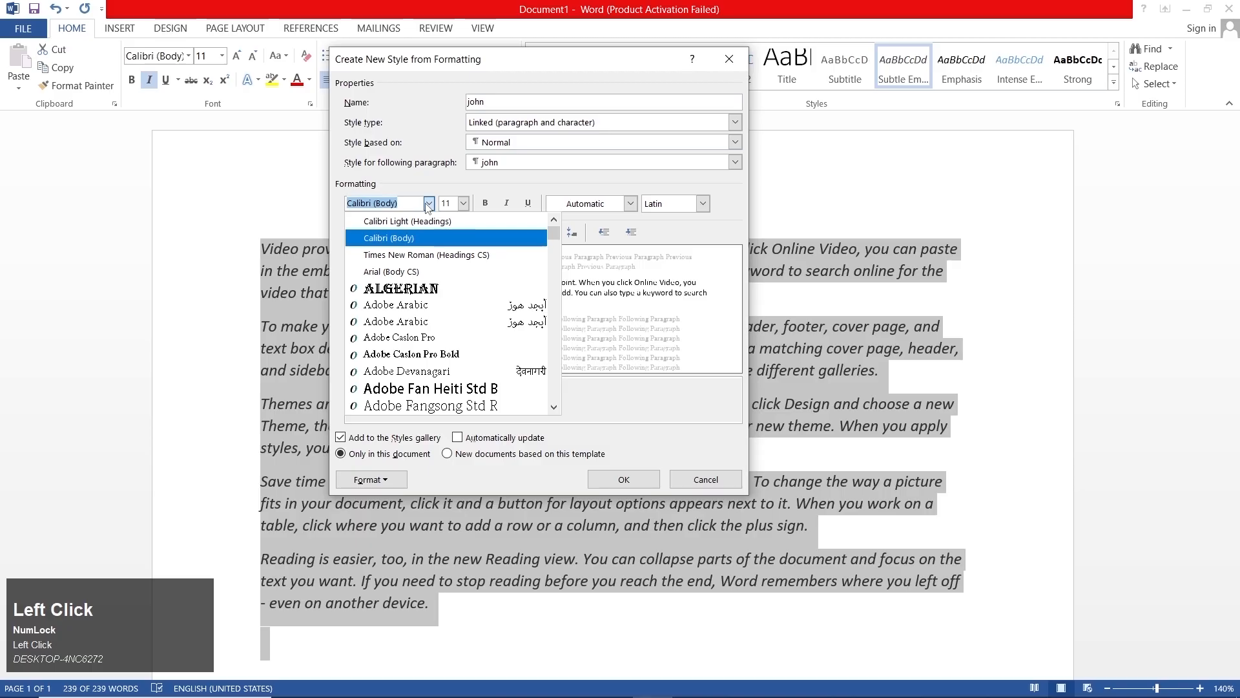
scroll(471, 268, "down", 2)
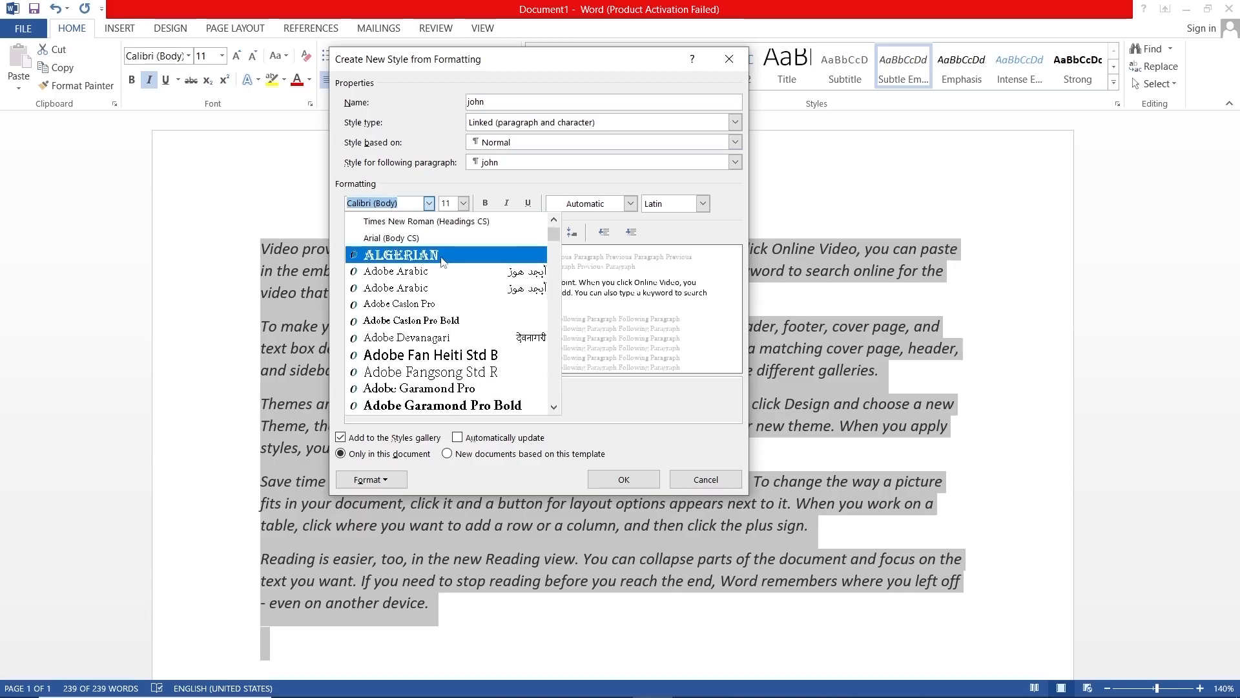
left_click(445, 258)
left_click(464, 204)
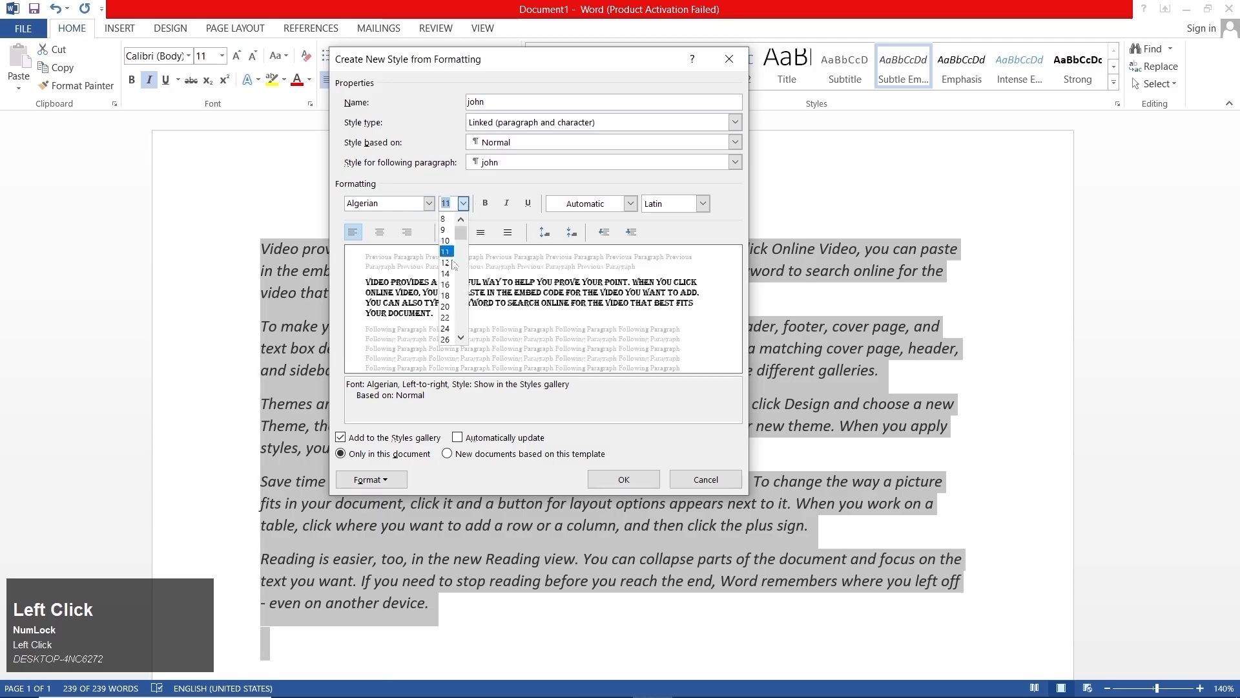
left_click(445, 285)
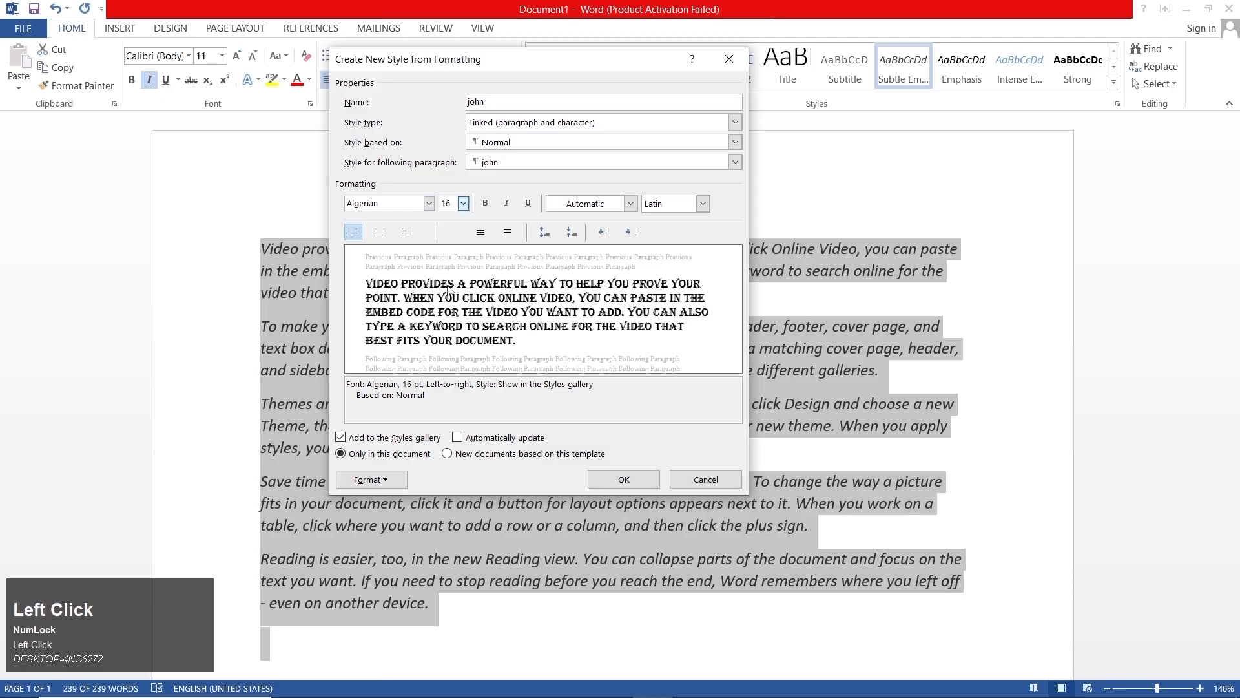
- Set the new style's font color to Dark Blue, keep the Latin script, and save the style
left_click(597, 206)
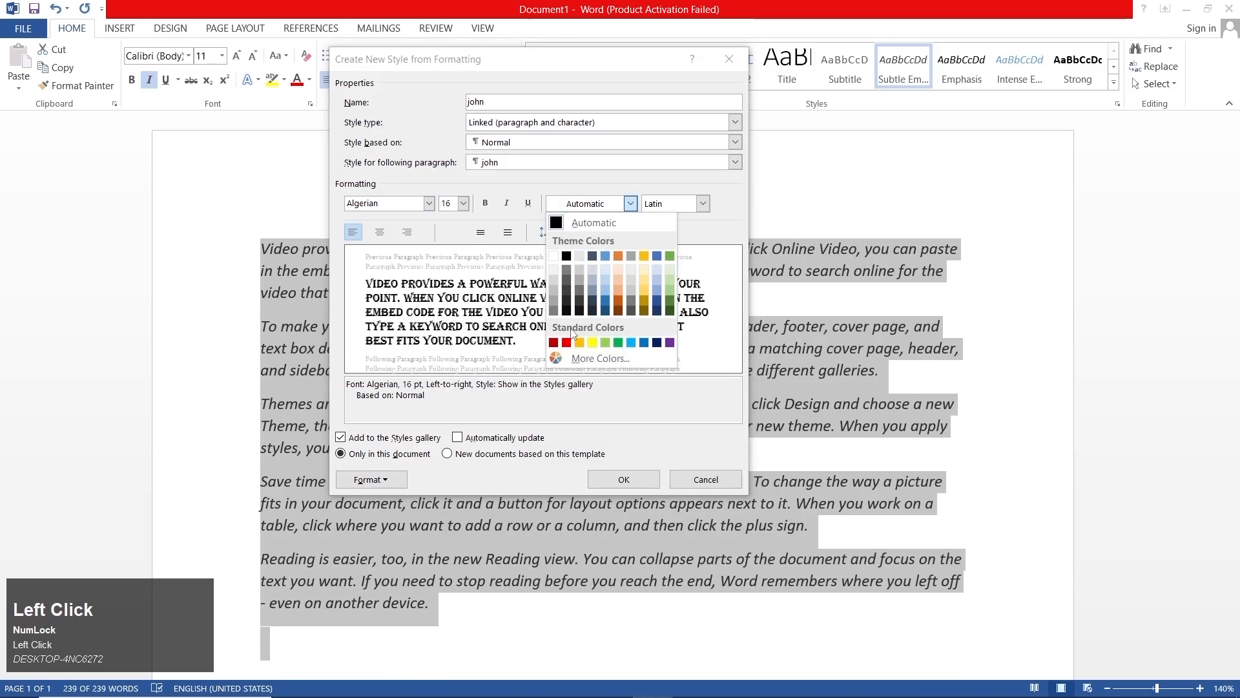
left_click(566, 256)
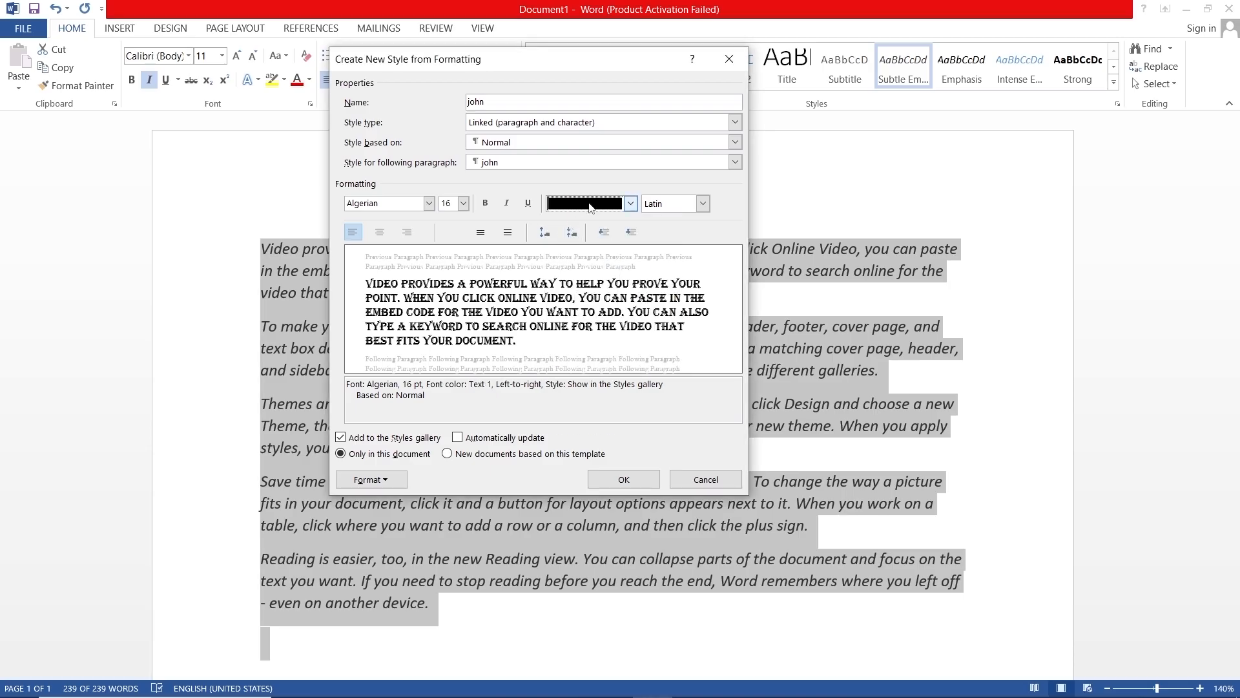
left_click(589, 207)
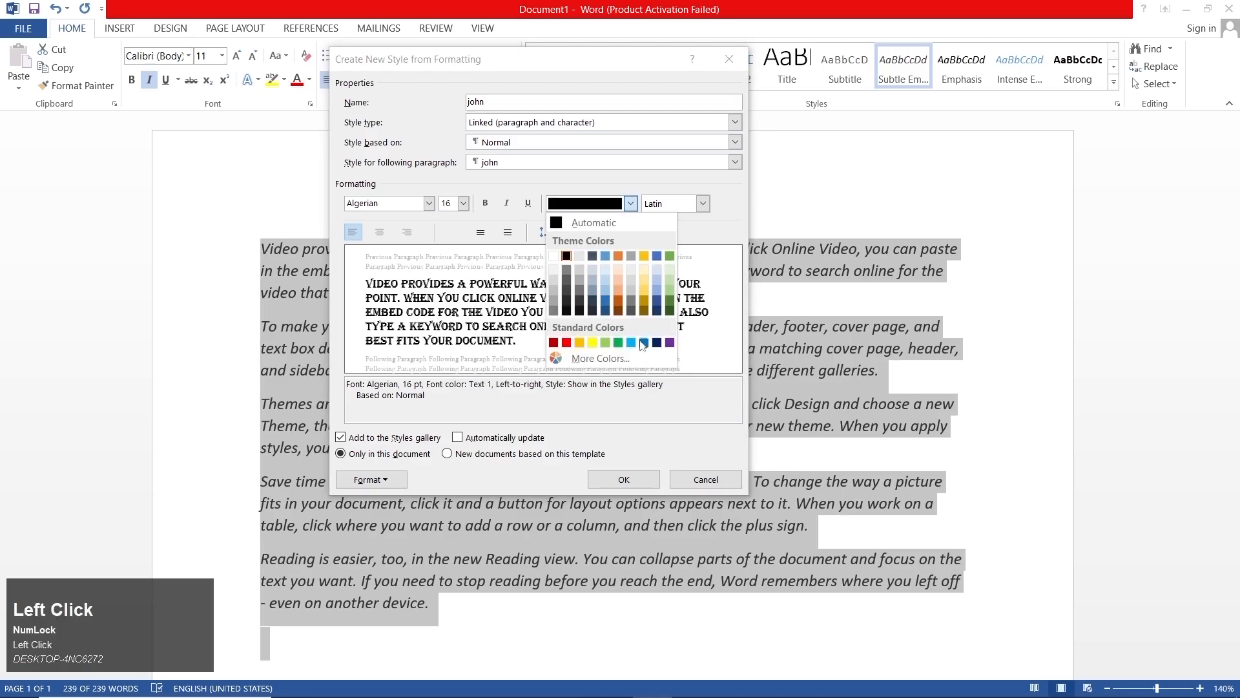
left_click(657, 342)
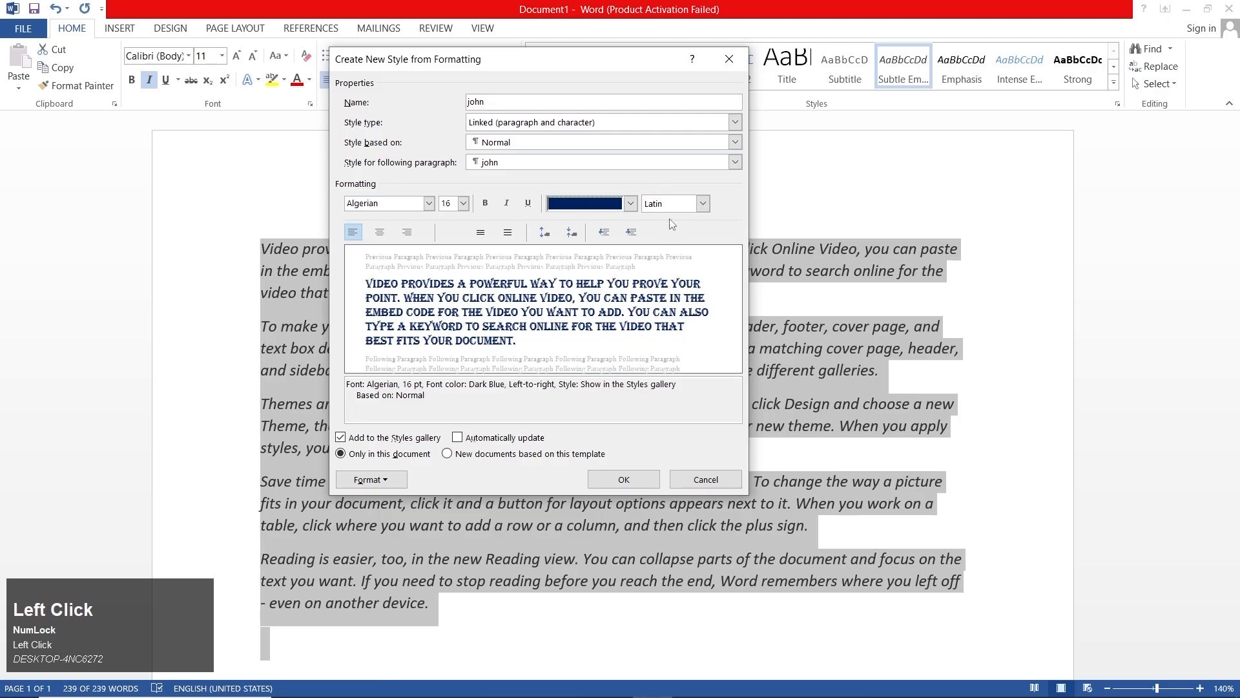
left_click(673, 206)
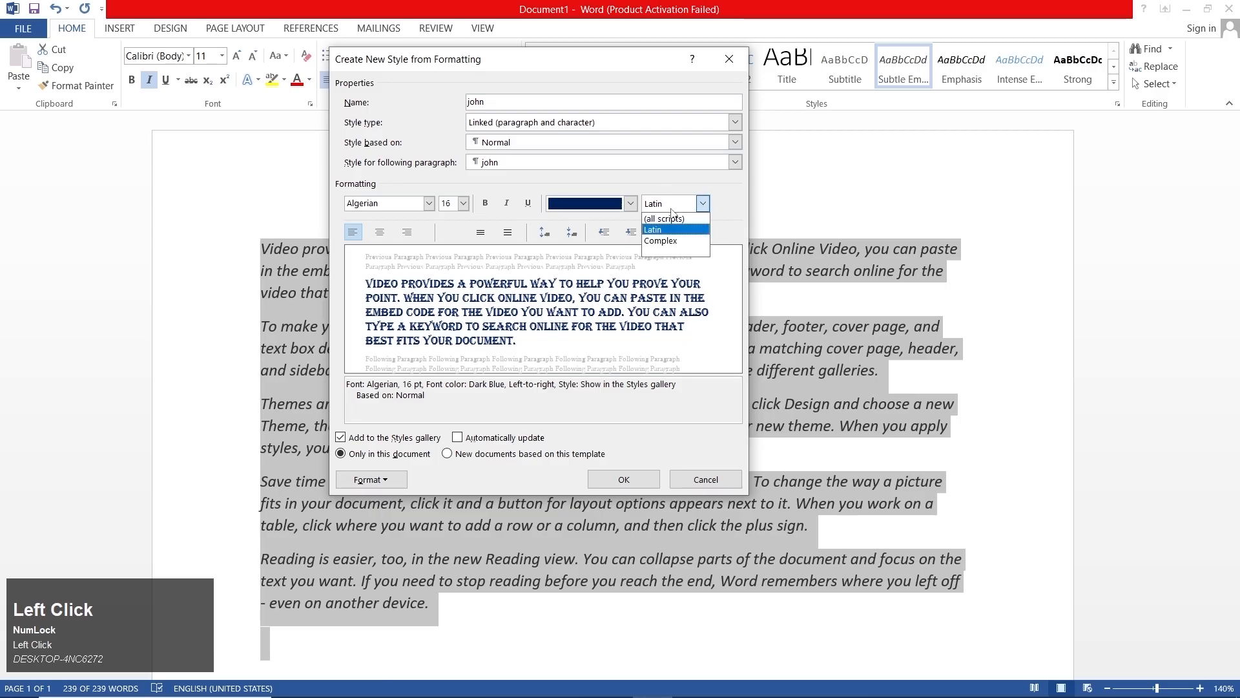
left_click(665, 230)
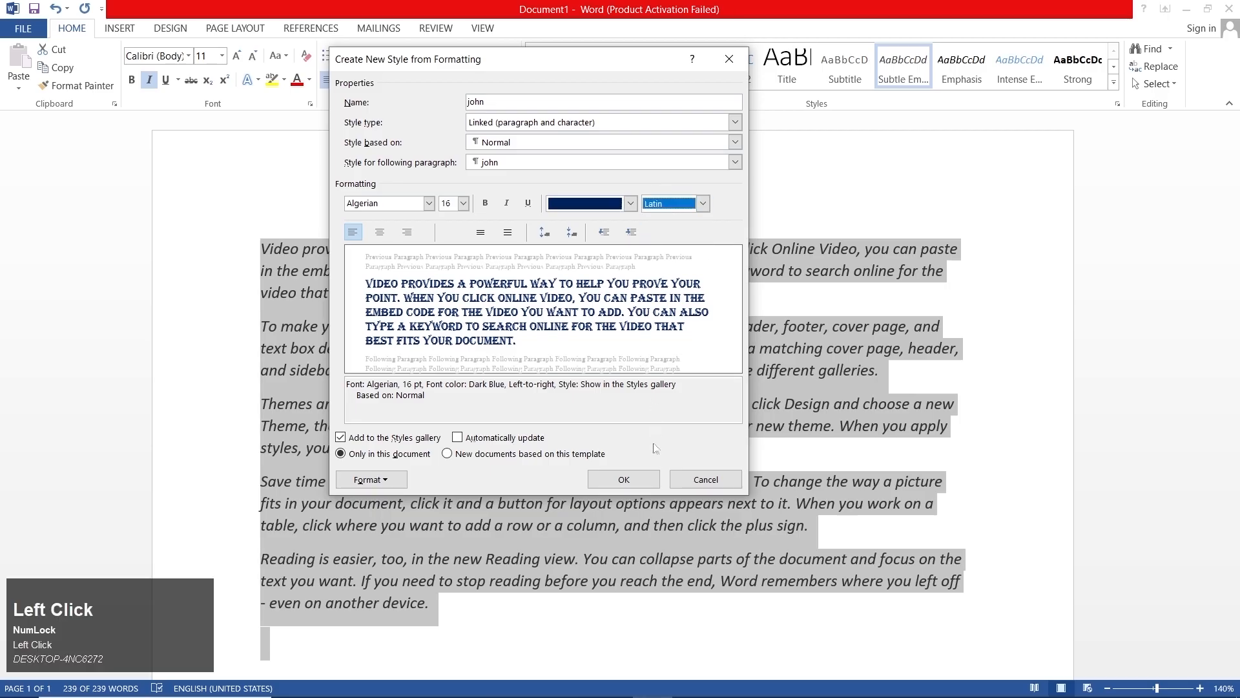
left_click(639, 479)
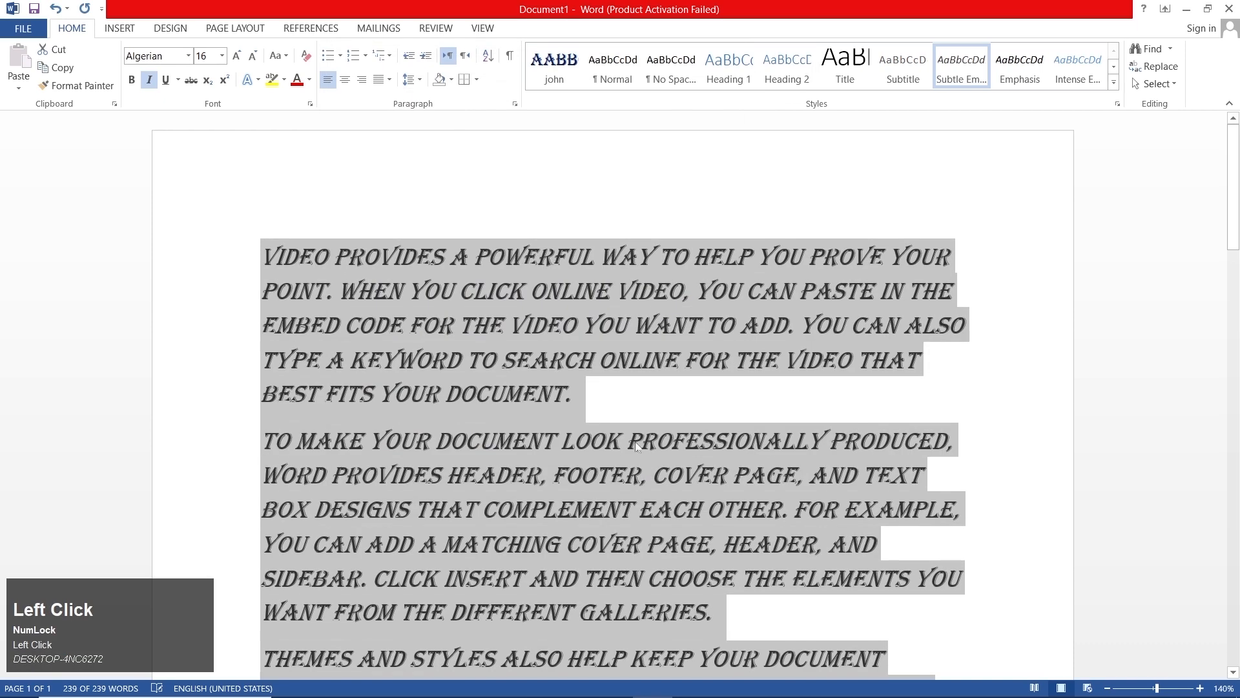
- Apply the Normal style to the selected text, followed by the new custom Algerian style
left_click(593, 84)
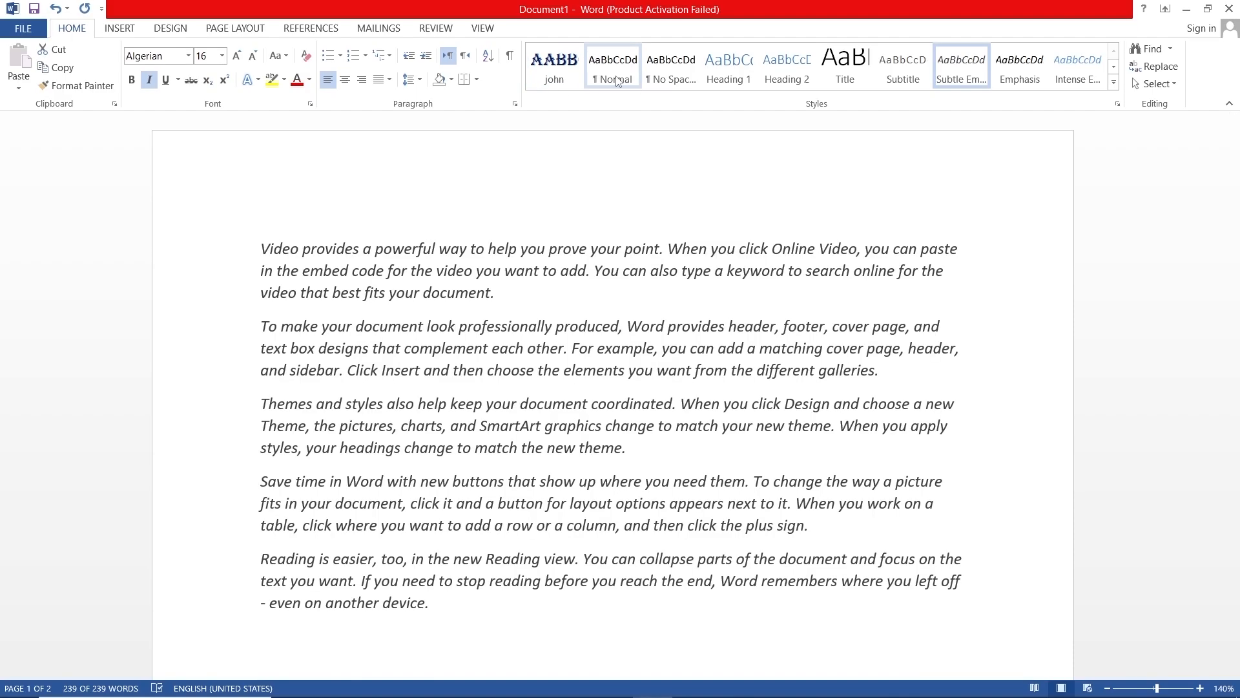
left_click(617, 80)
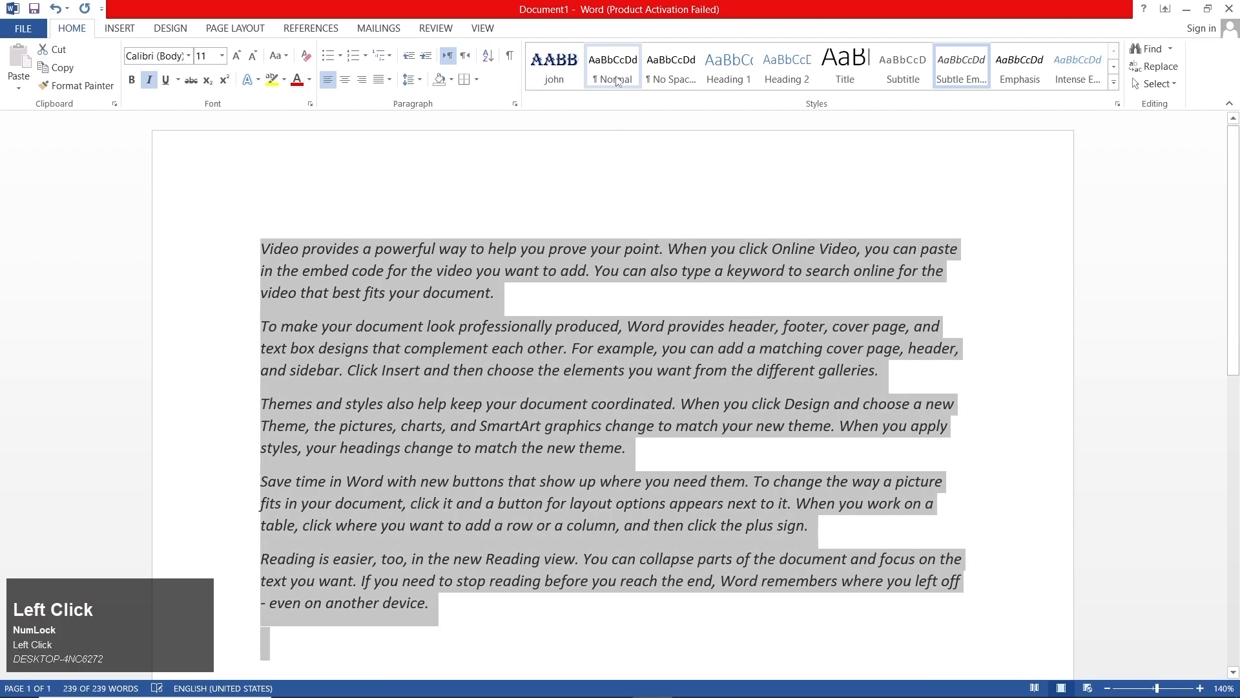
left_click(561, 80)
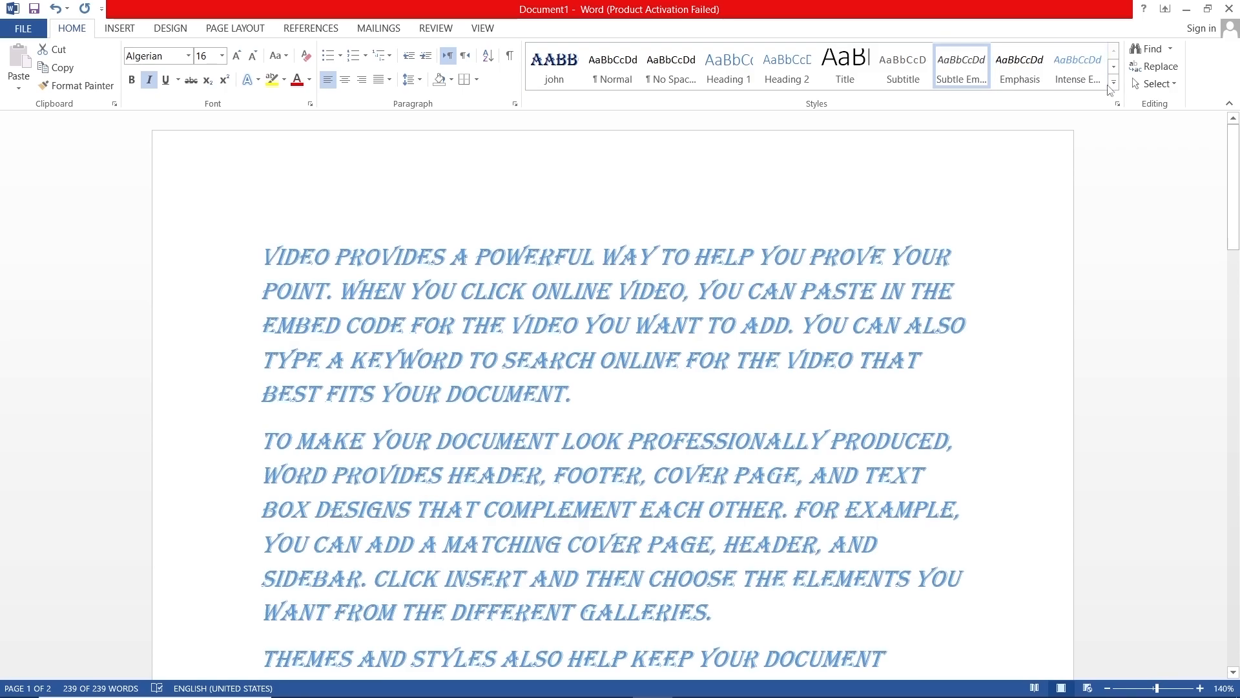
- Clear all formatting from the selected text
left_click(1113, 82)
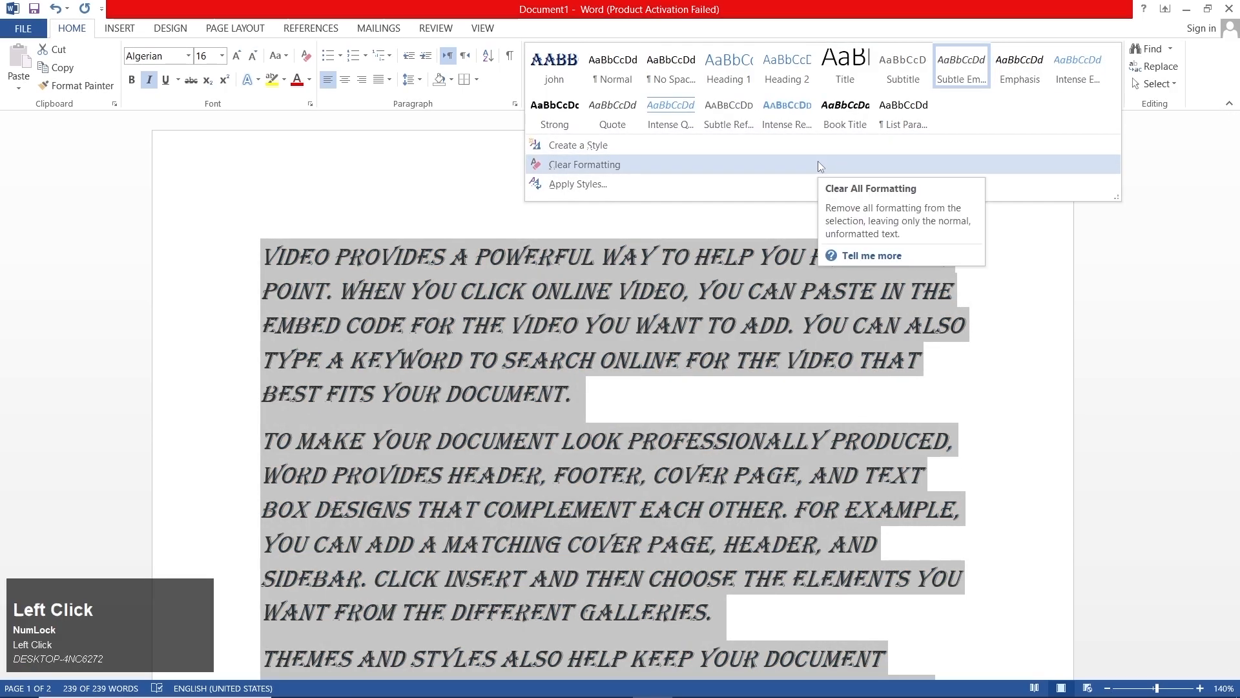
left_click(728, 171)
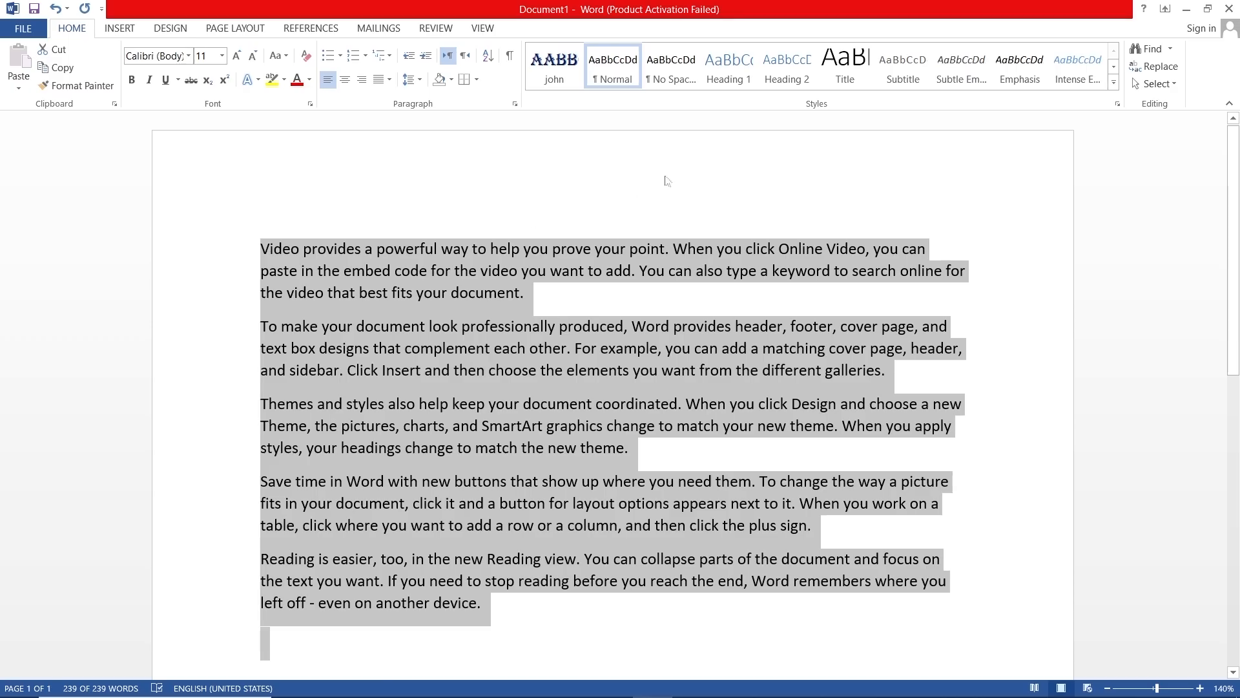
- Try the custom Algerian style on the selected text through Apply Styles, close Apply Styles, and undo the style change
left_click(1114, 82)
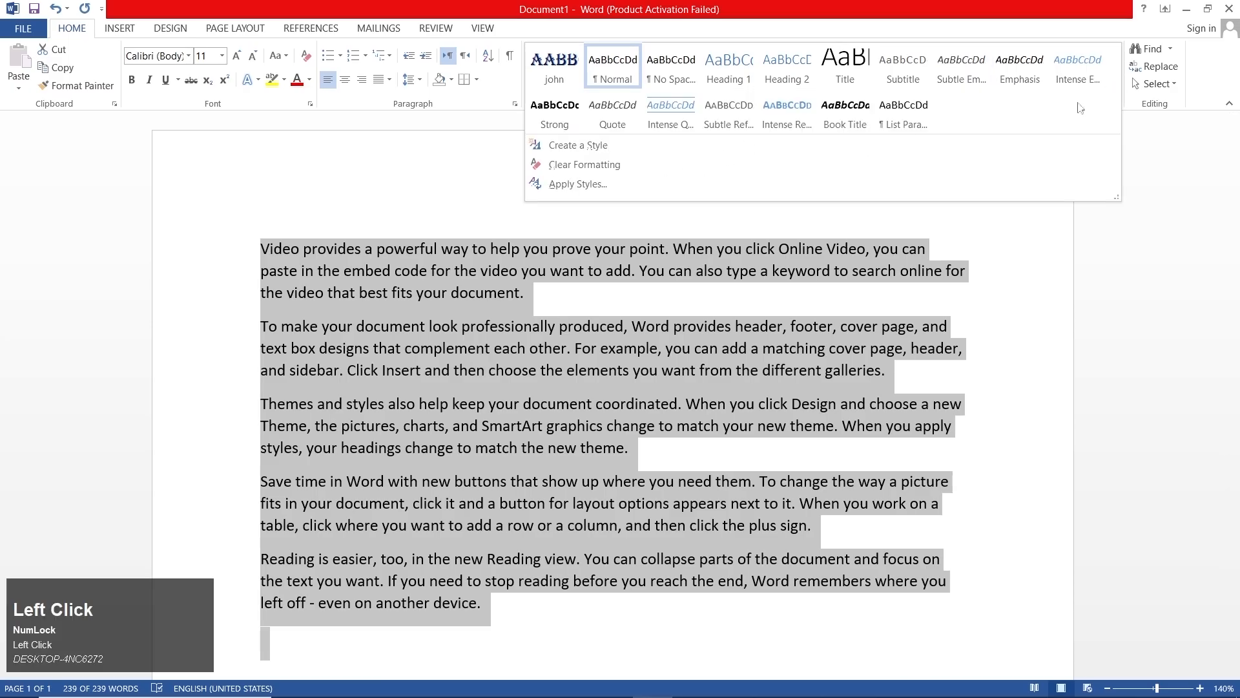
left_click(680, 185)
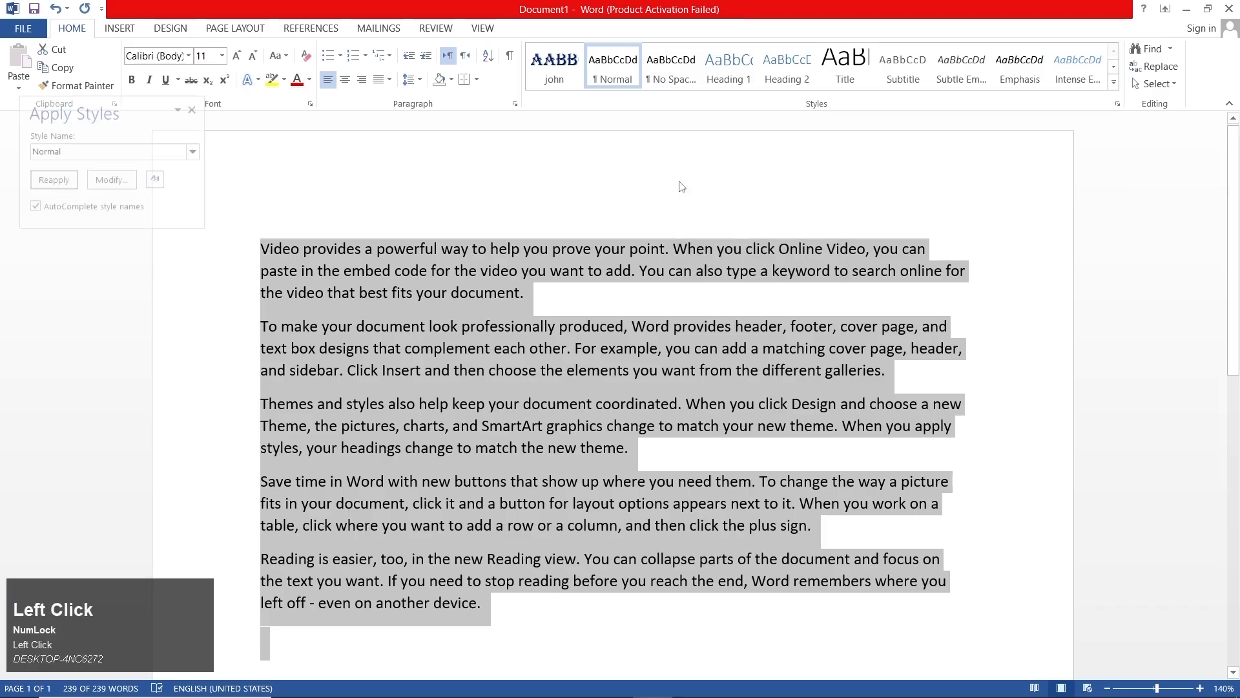
double_click(115, 153)
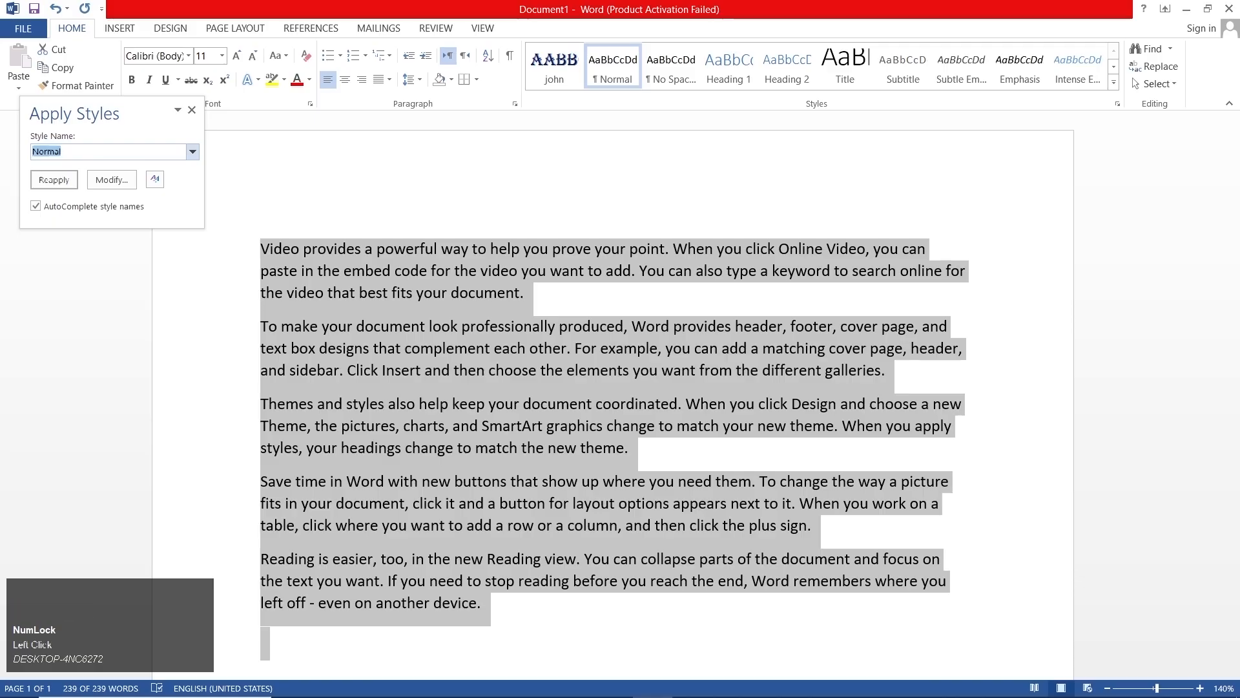
type("john")
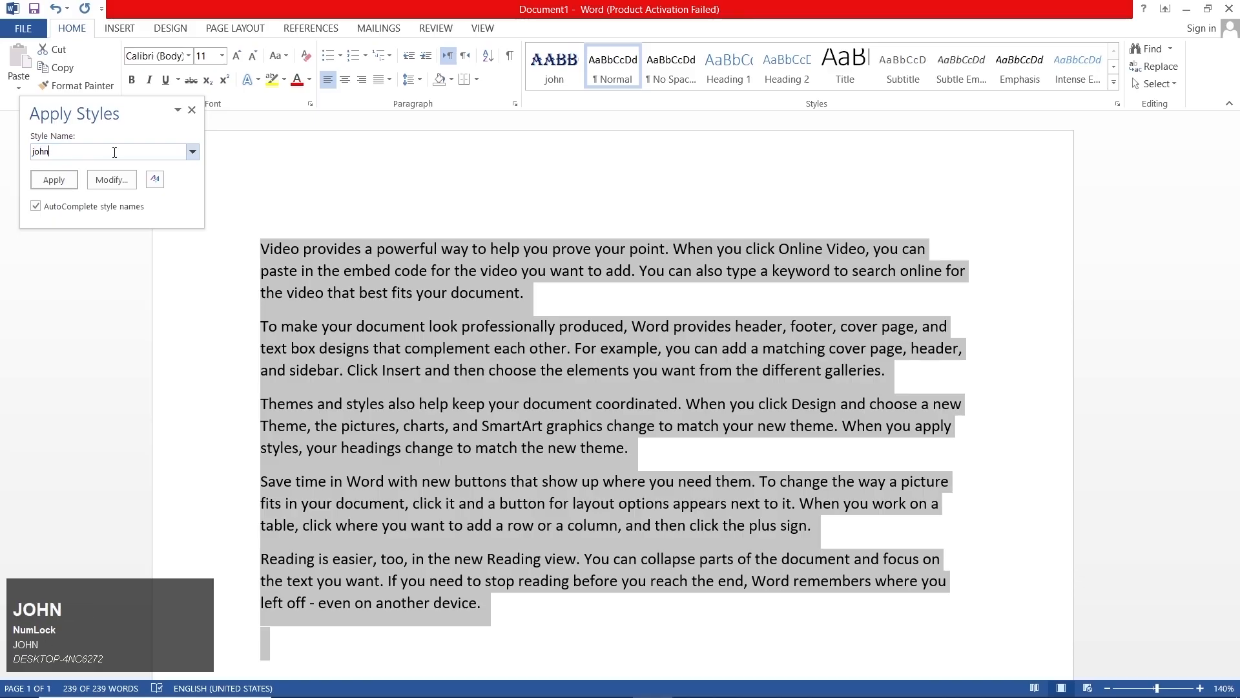
key("Return")
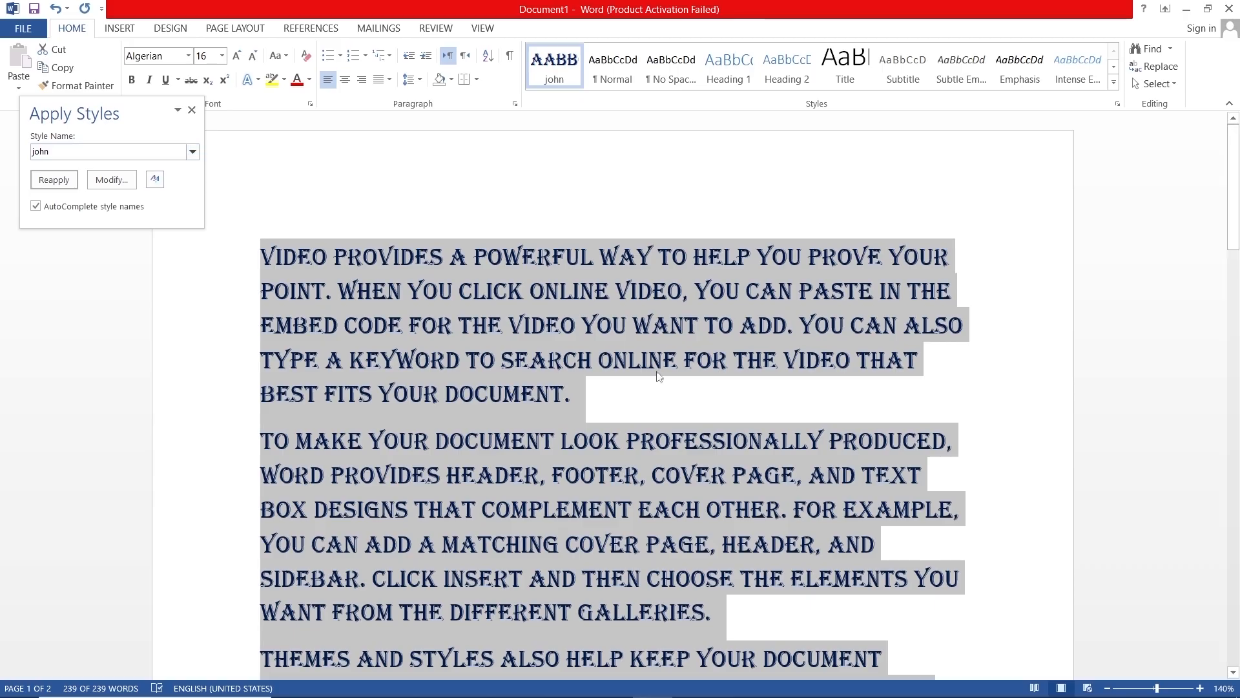
left_click(765, 402)
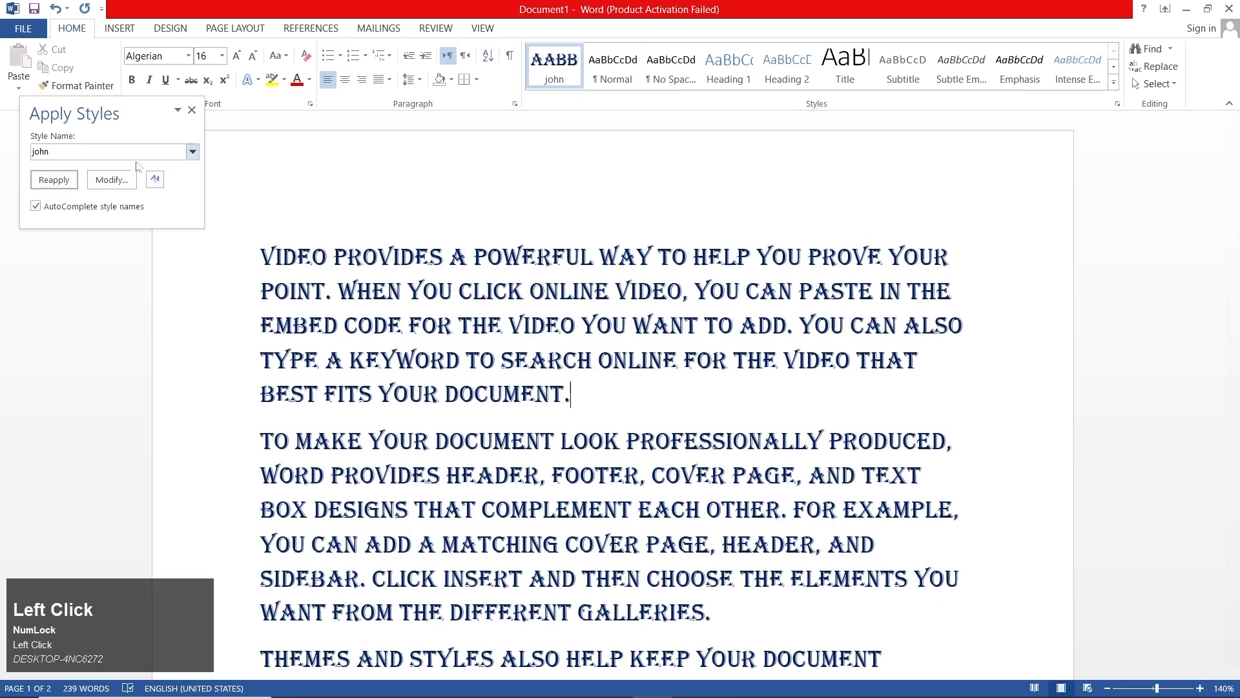
left_click(192, 110)
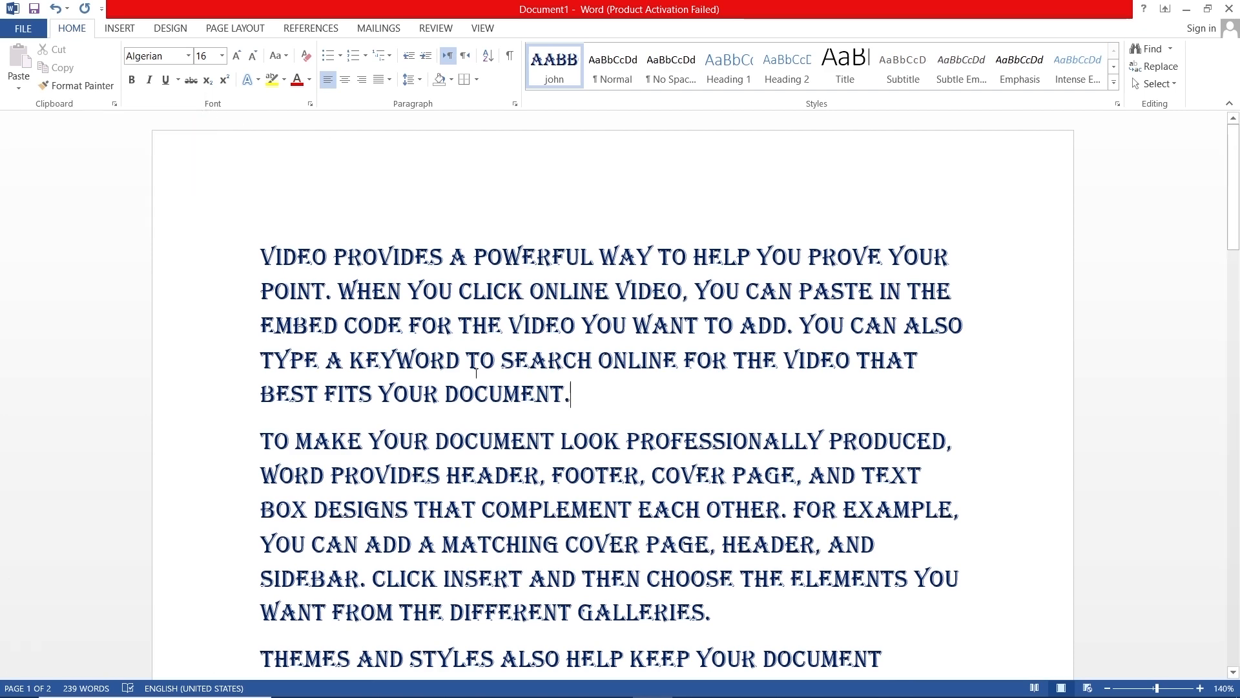
key("ctrl+z")
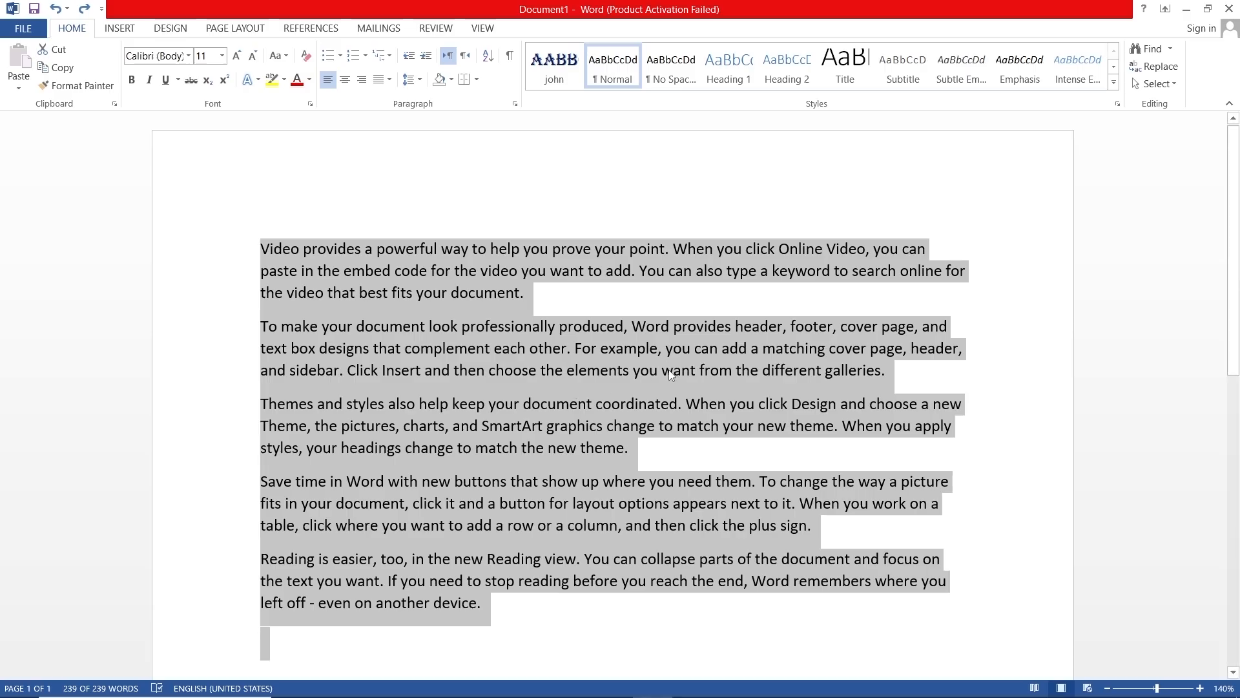
left_click(1172, 51)
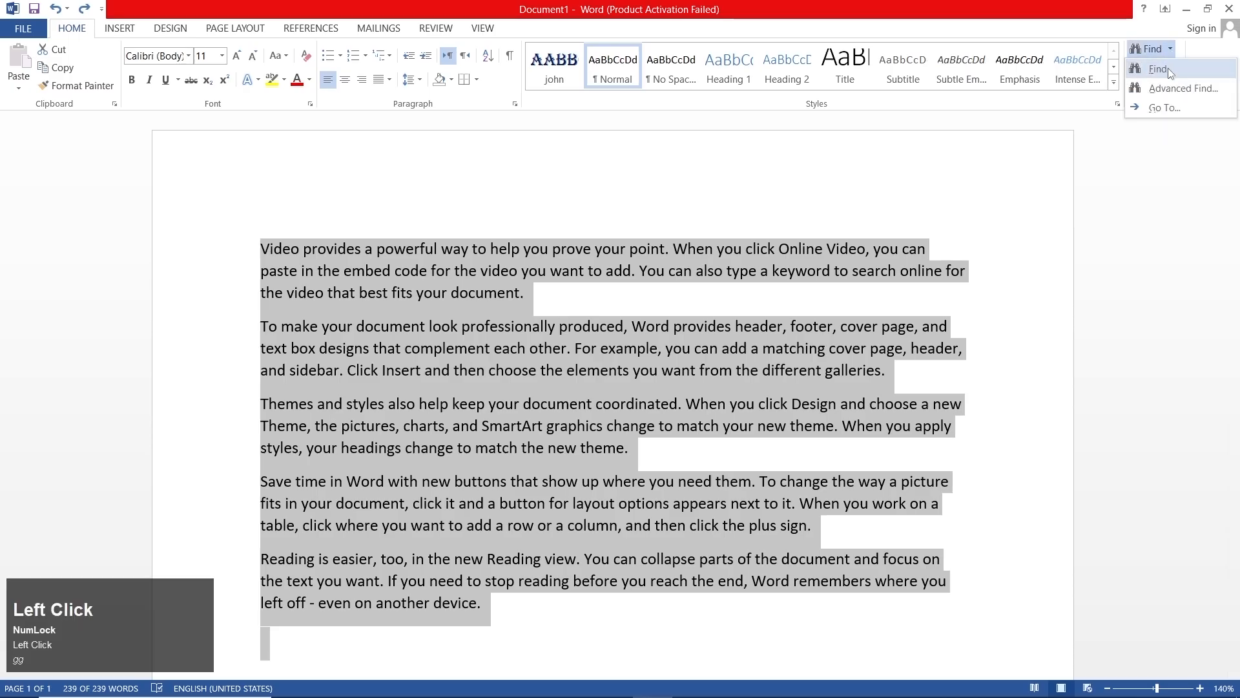
left_click(1168, 68)
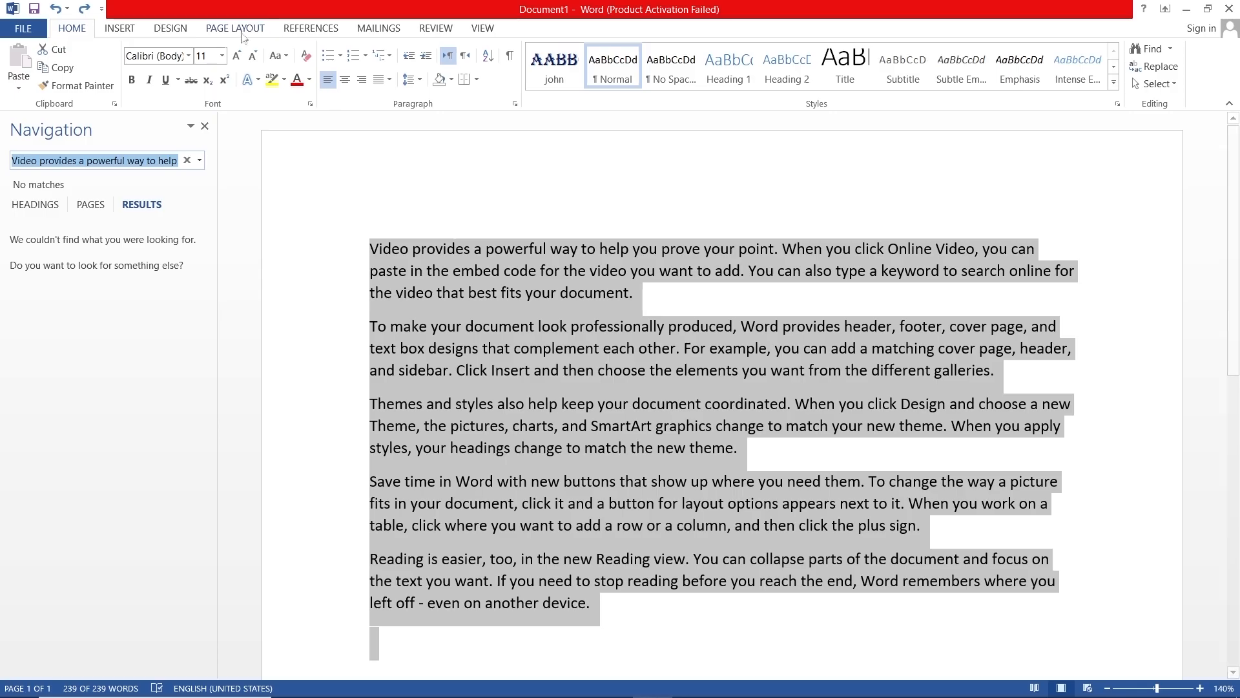
left_click(204, 126)
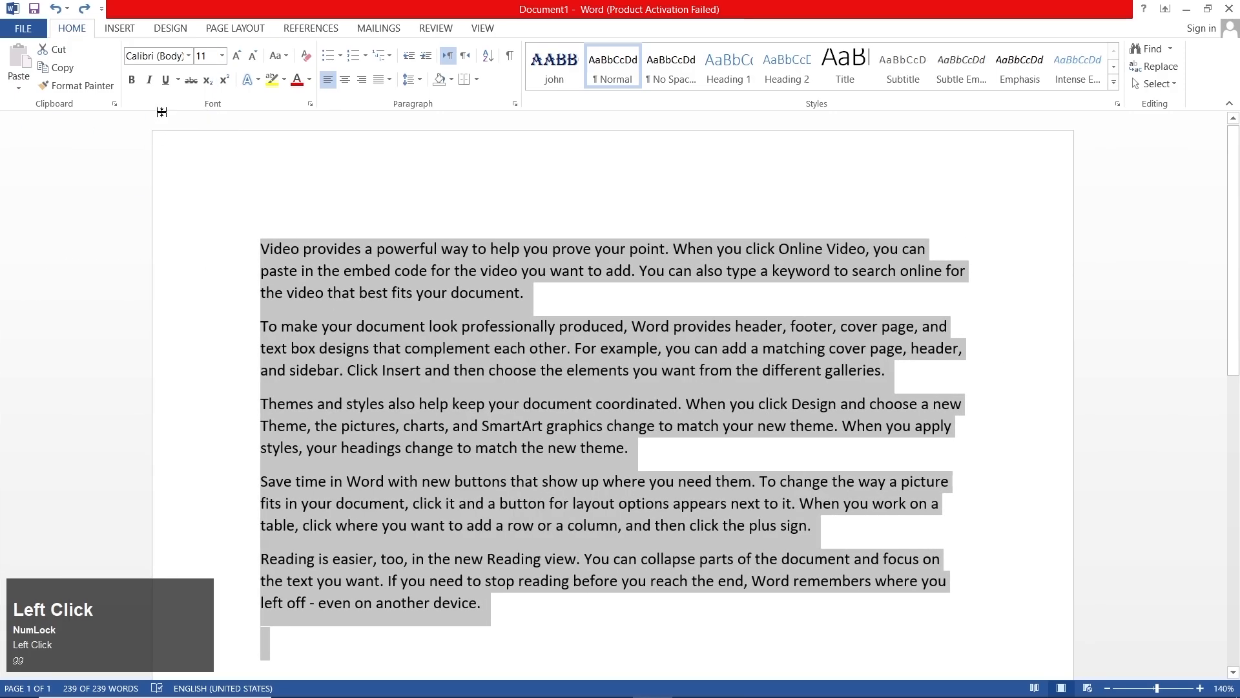
- Copy the whole sample text and paste it five times at the end of the document
left_click(58, 67)
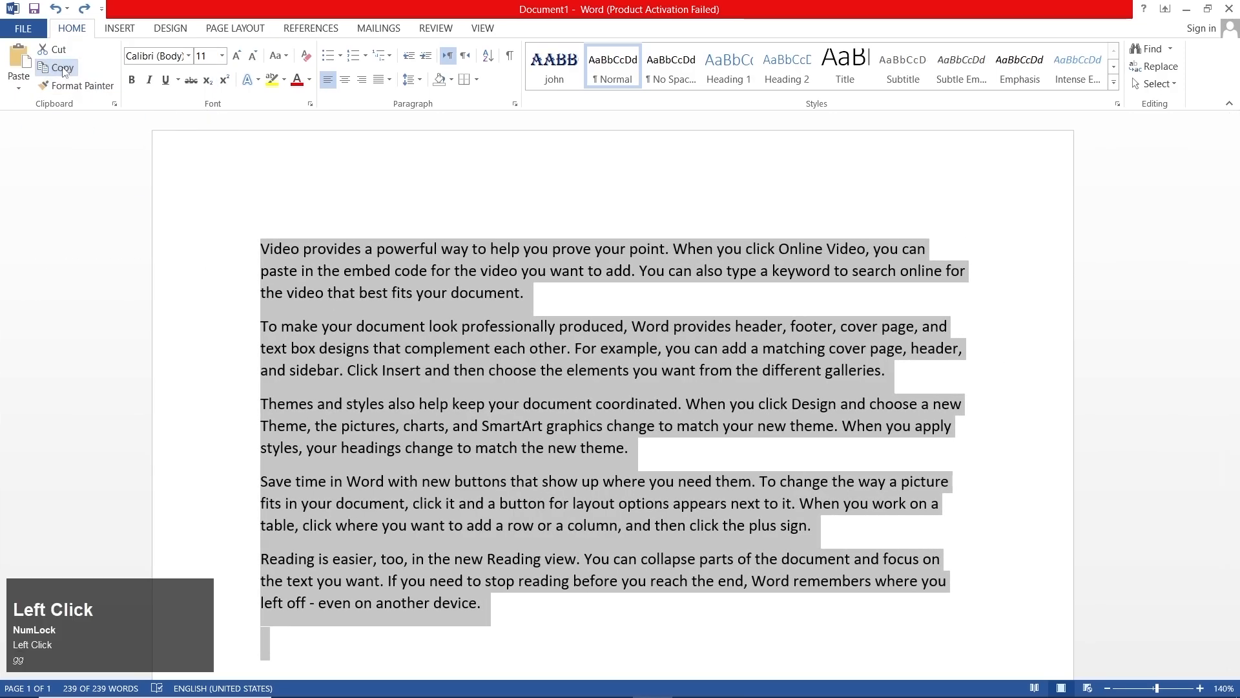
left_click(316, 635)
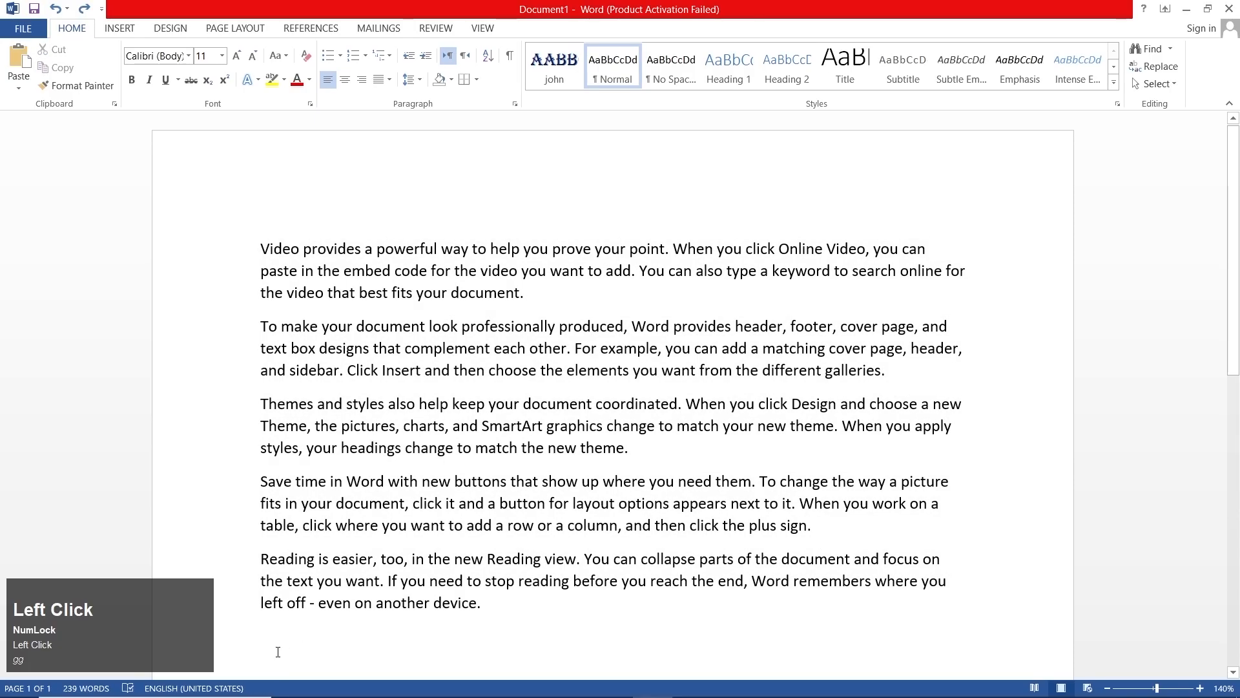
left_click(16, 58)
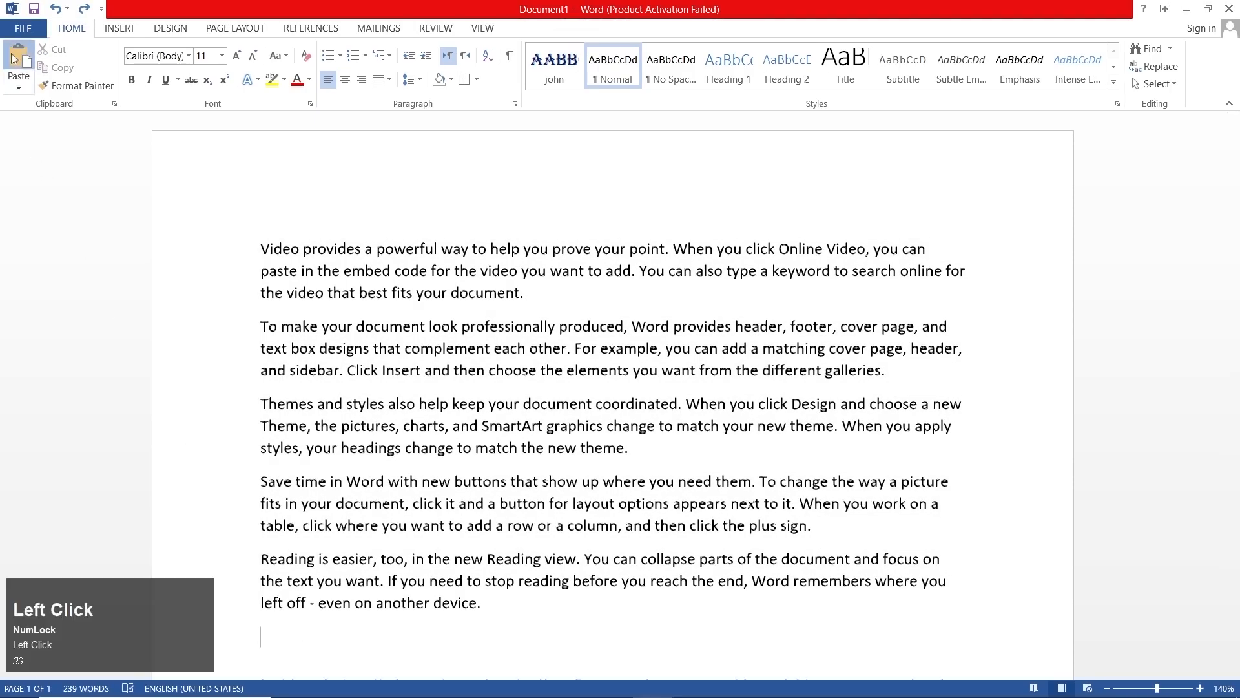
left_click(15, 58)
left_click(14, 58)
left_click(14, 58)
left_click(14, 58)
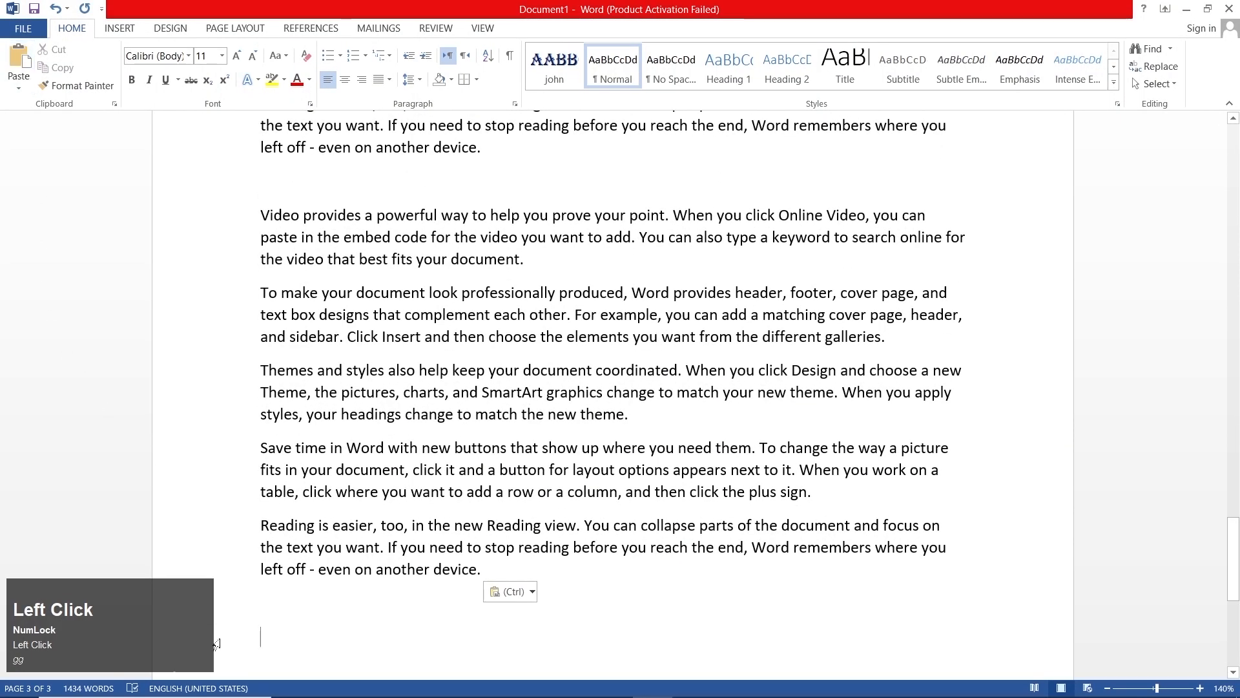
mouse_move(33, 683)
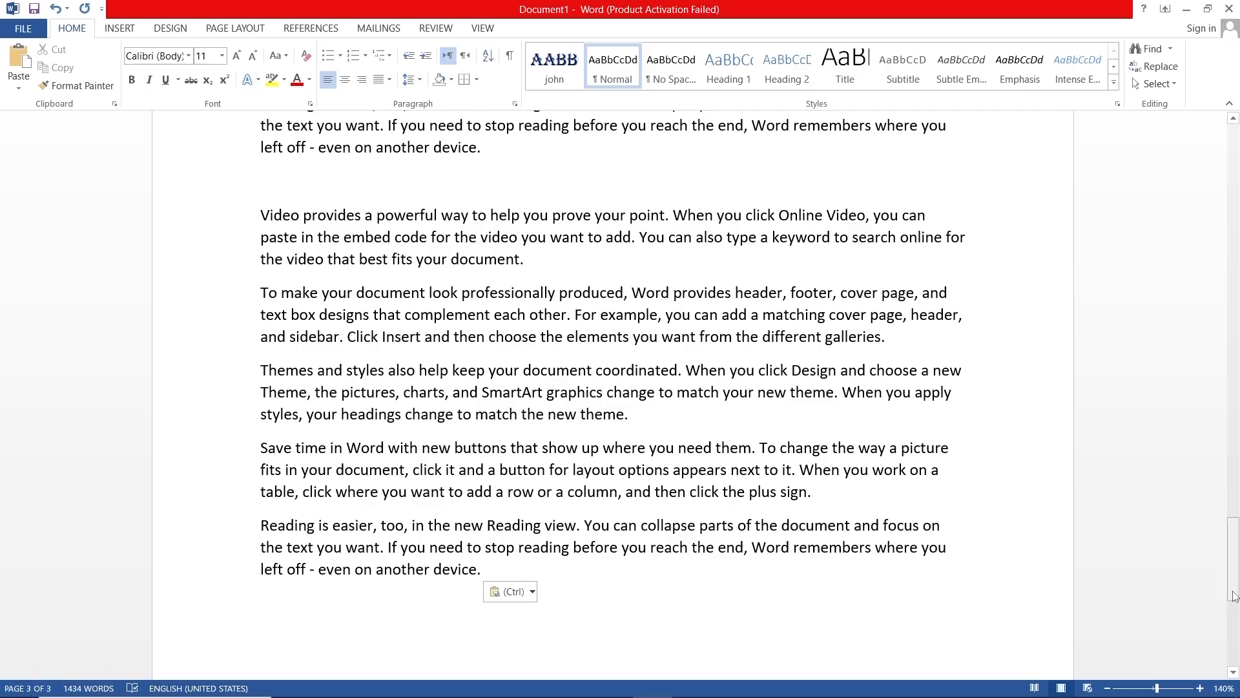
- Search the text for the word "document", review the first matches, and close the search
left_click_drag(1233, 594, 1236, 142)
left_click(1170, 50)
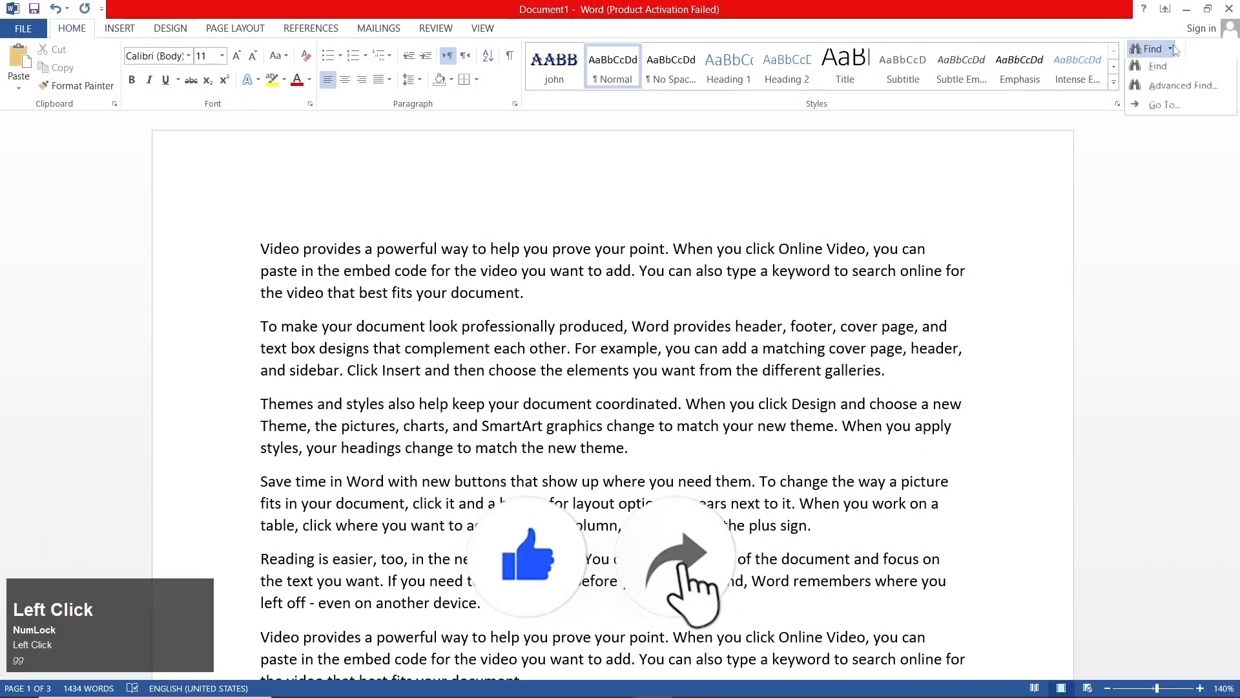
left_click(1153, 59)
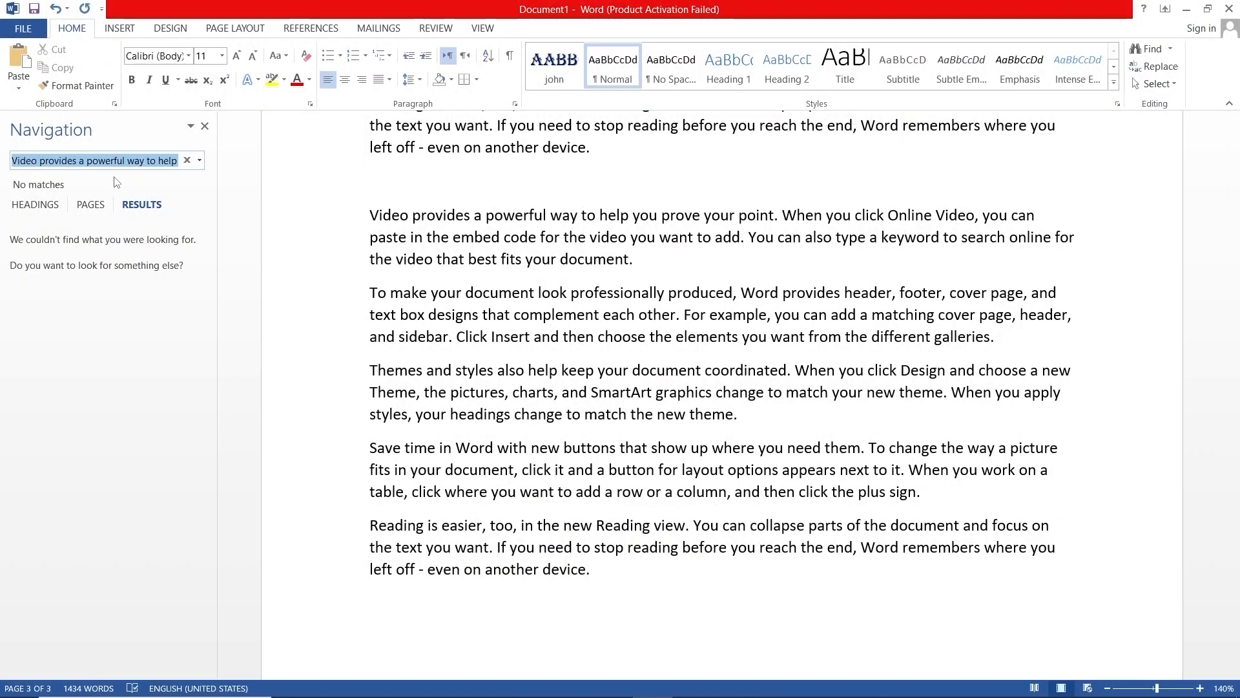
type("document")
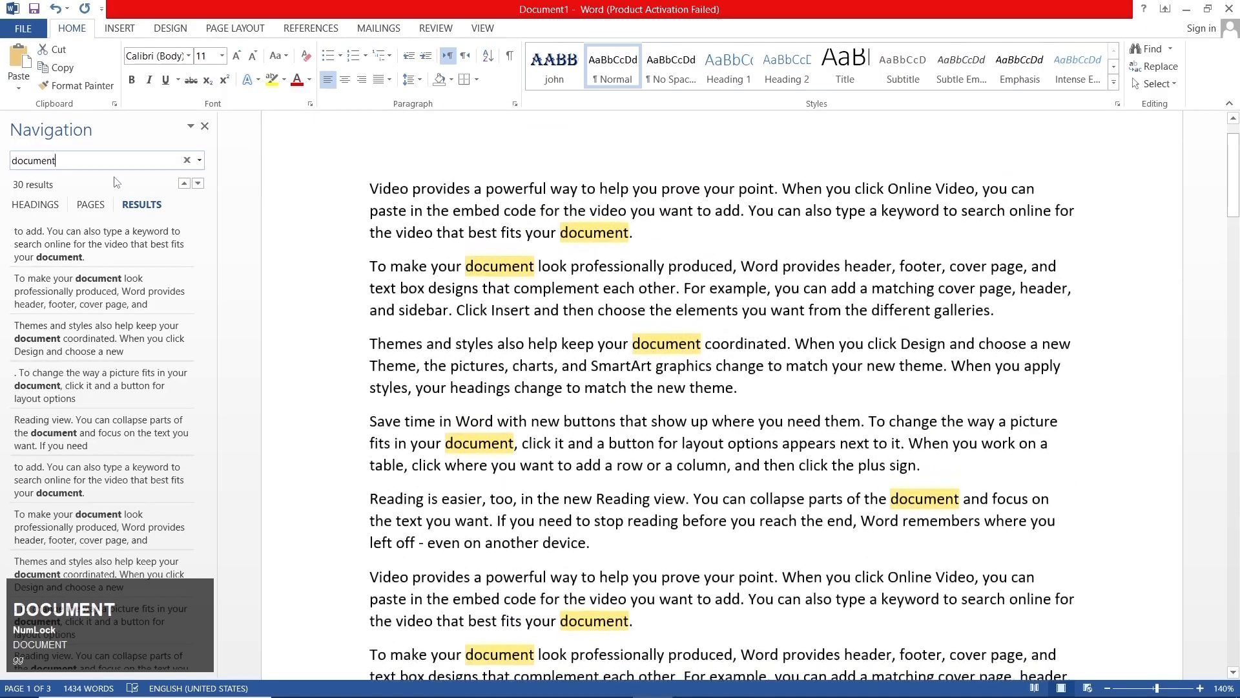
key("Return")
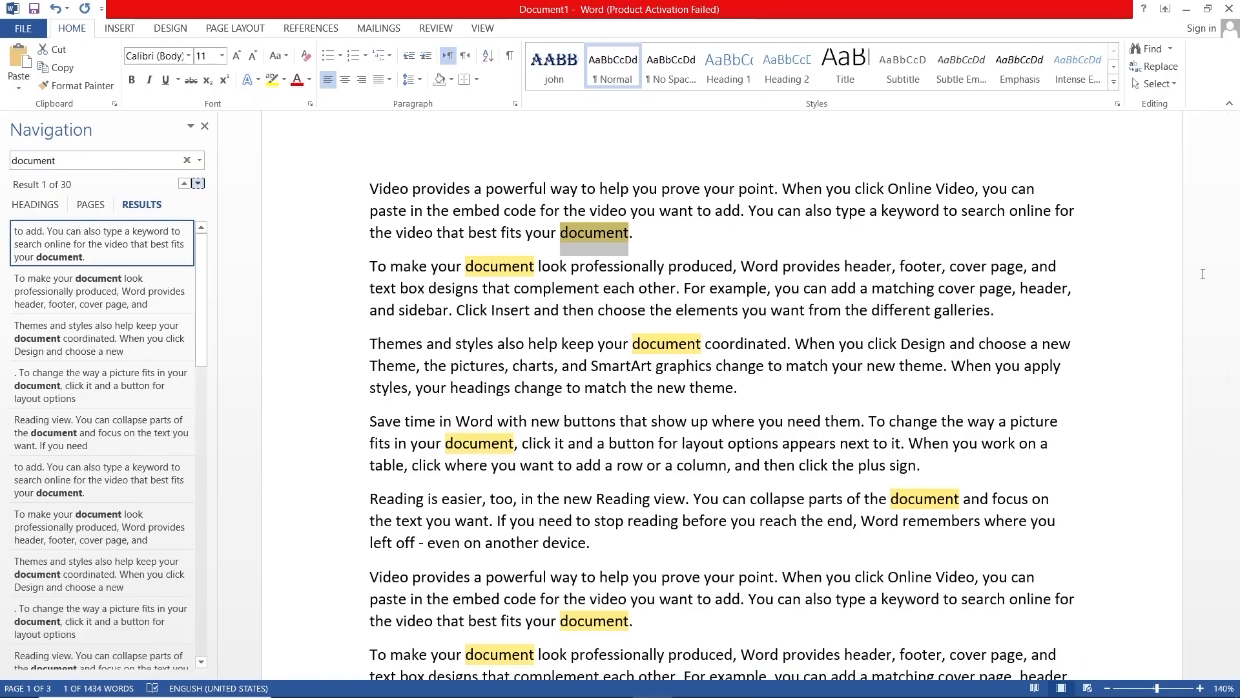
left_click_drag(1235, 182, 1234, 128)
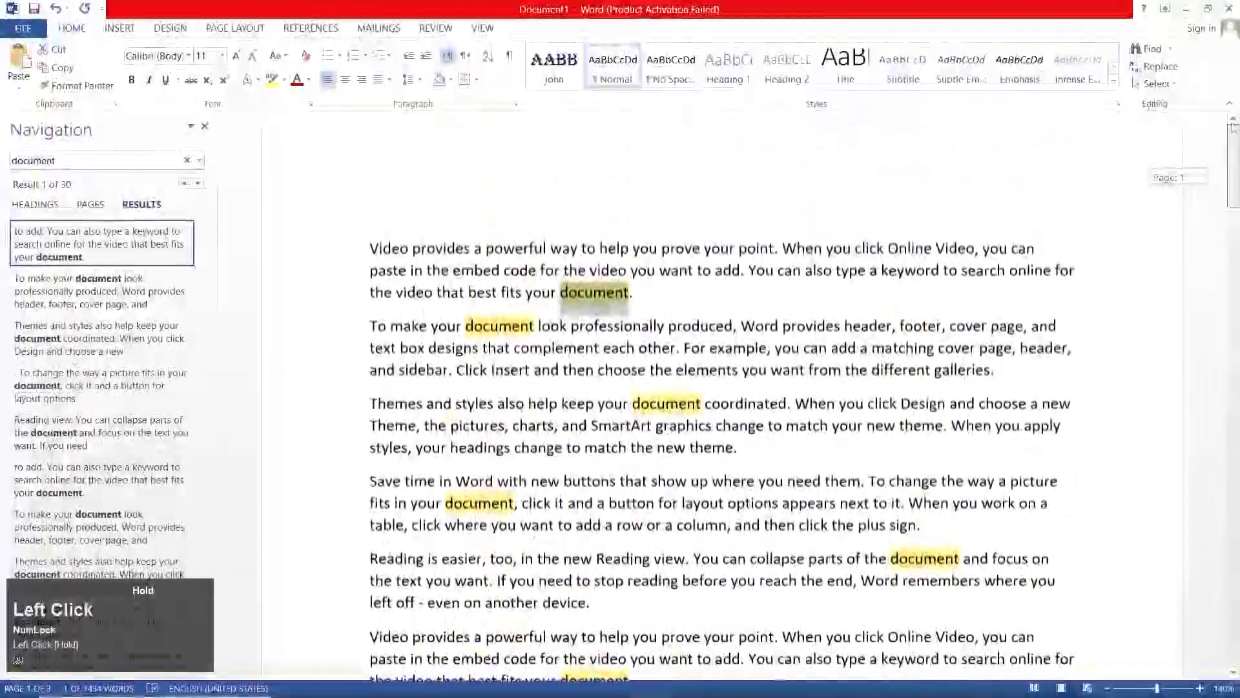
left_click(206, 127)
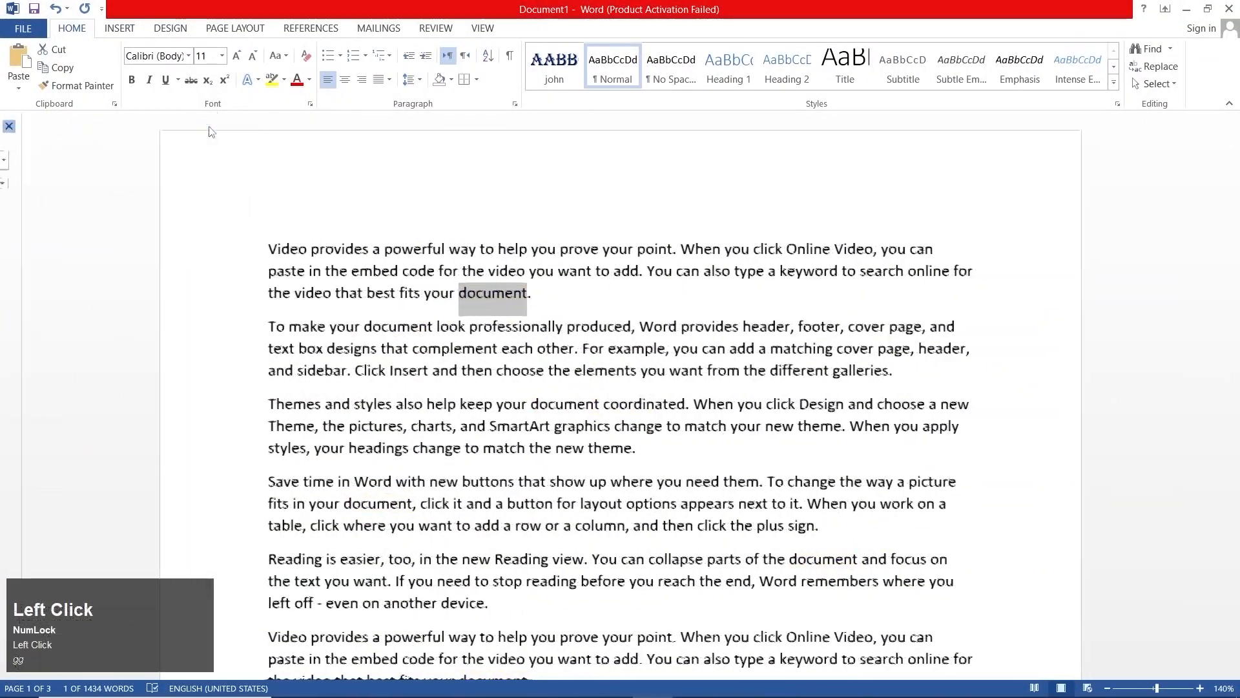
- Replace every occurrence of "want" with a person's first name, continue from the beginning of the document, and close Find and Replace
left_click(1171, 56)
left_click(1176, 84)
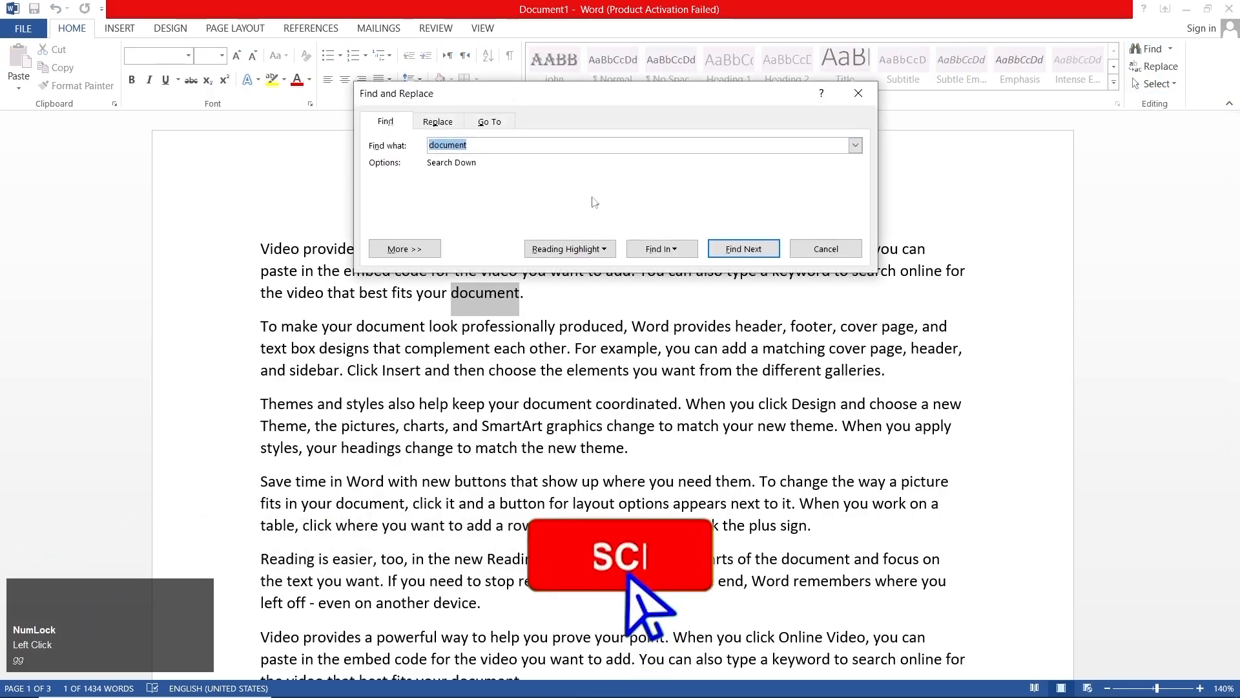
left_click(389, 127)
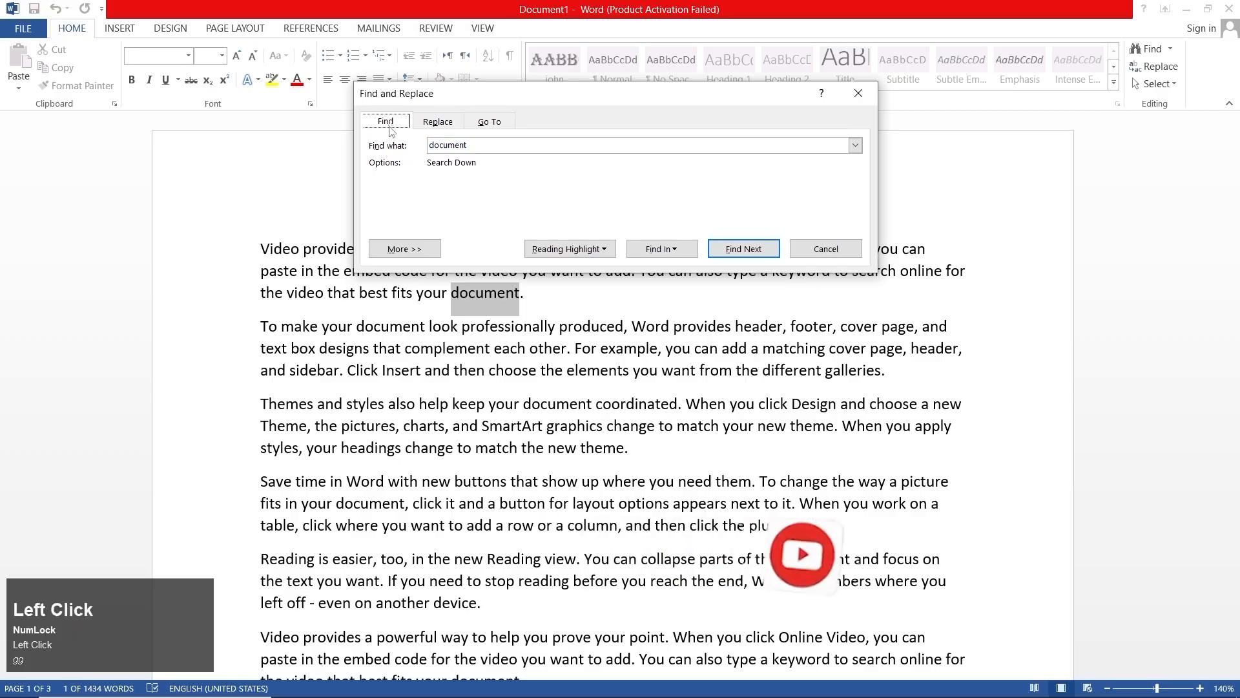
left_click(437, 124)
left_click(466, 195)
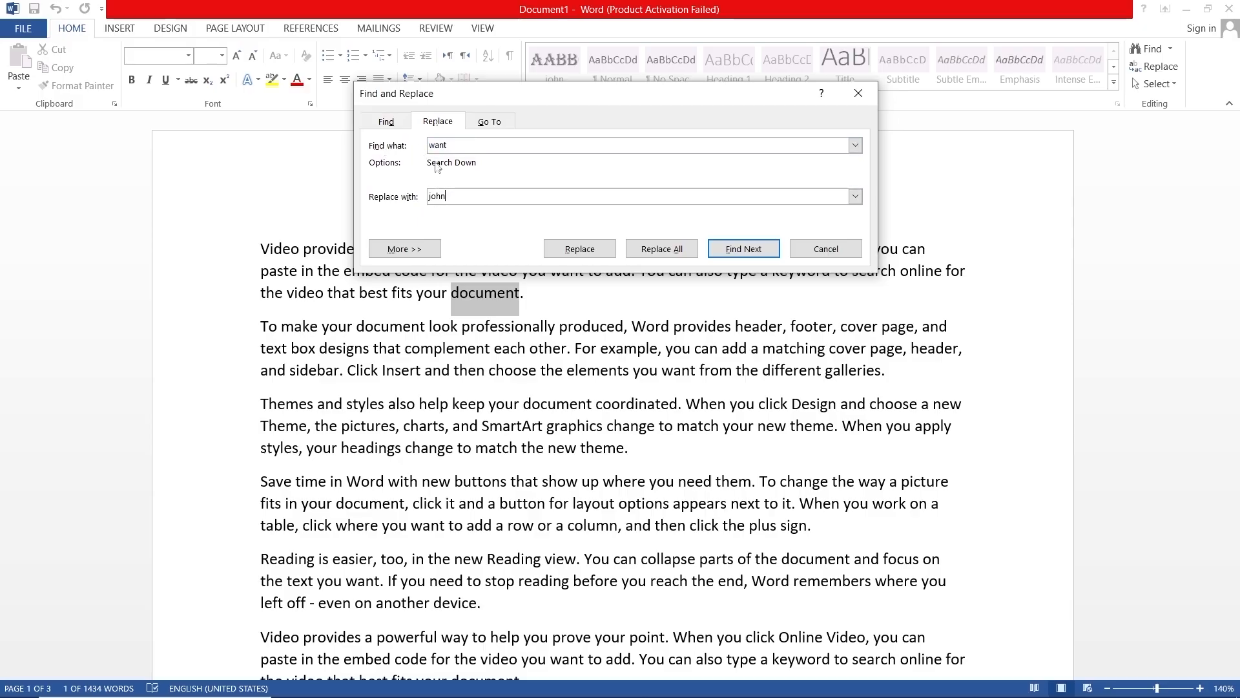
left_click(439, 143)
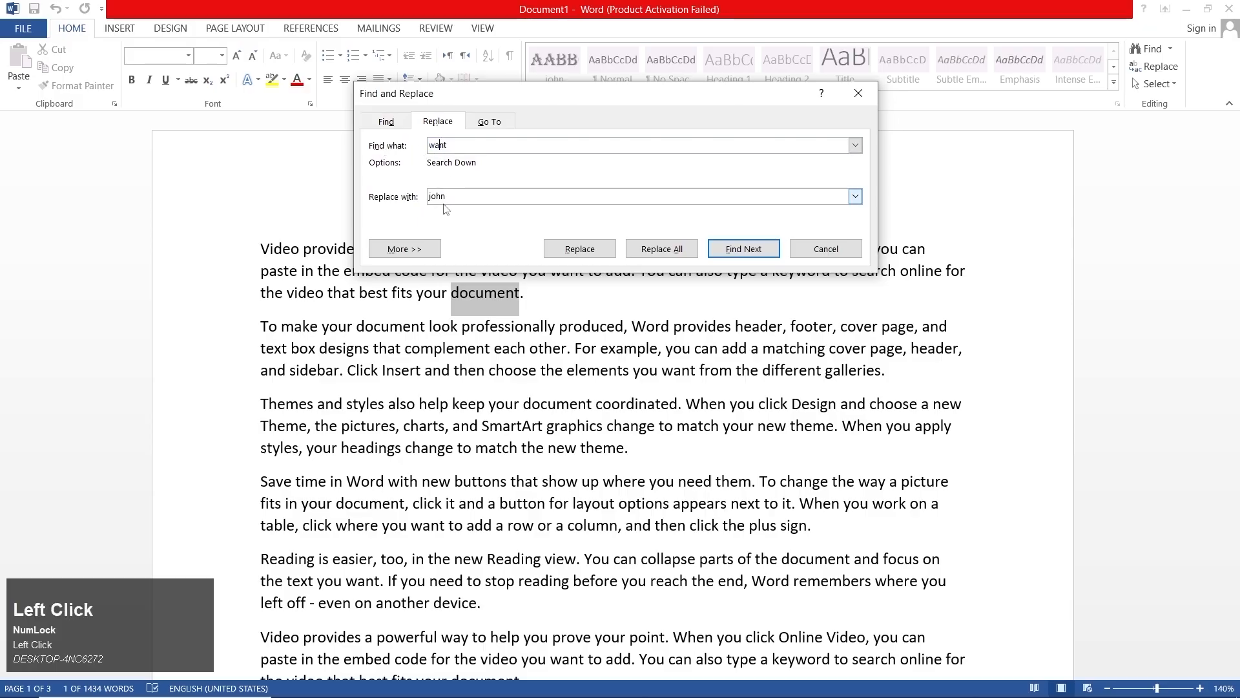
left_click(662, 249)
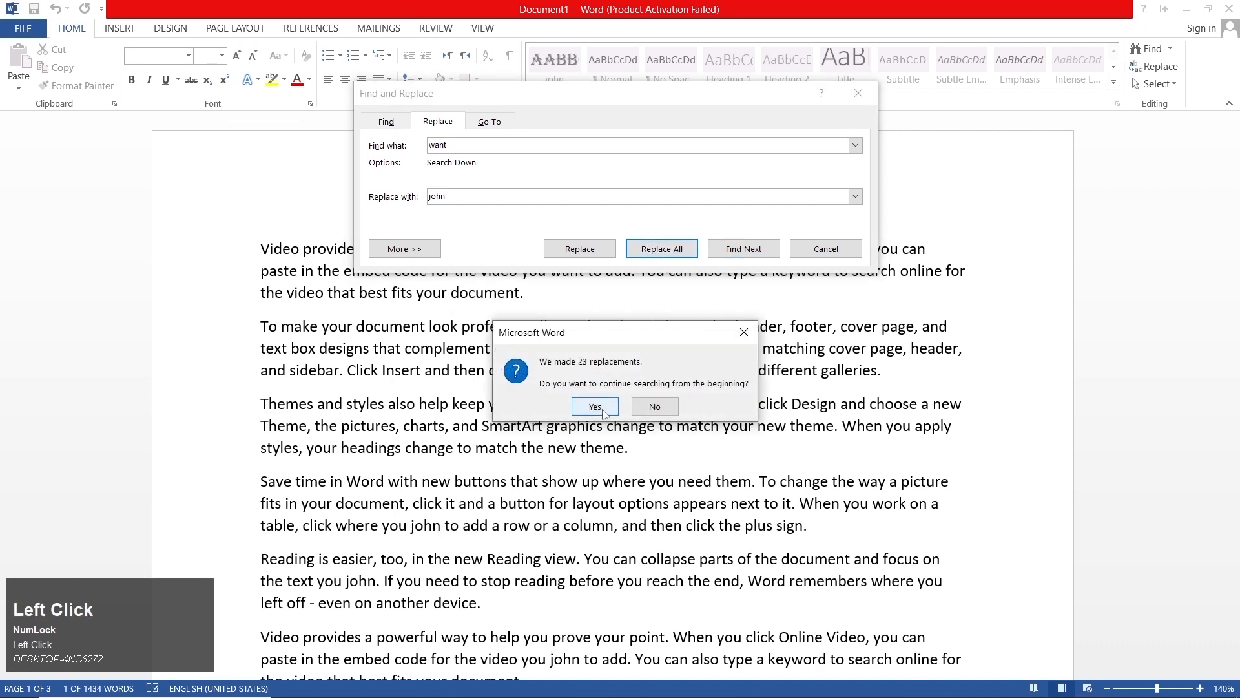
left_click(606, 404)
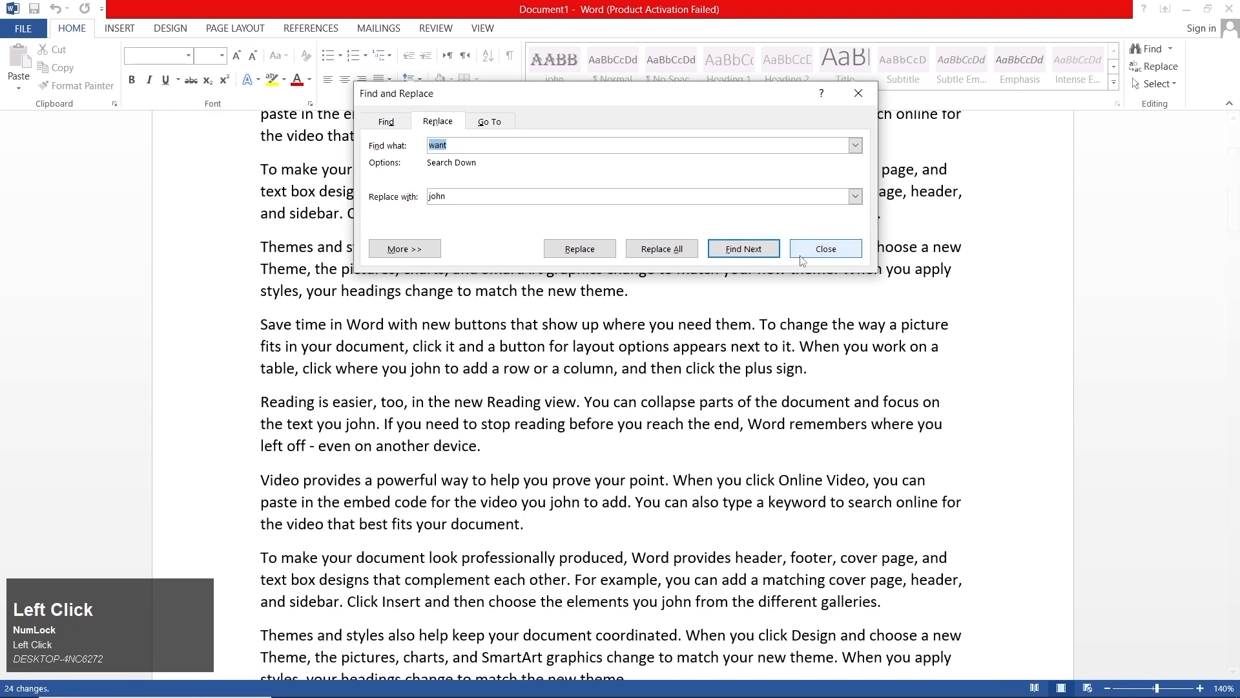
left_click(825, 249)
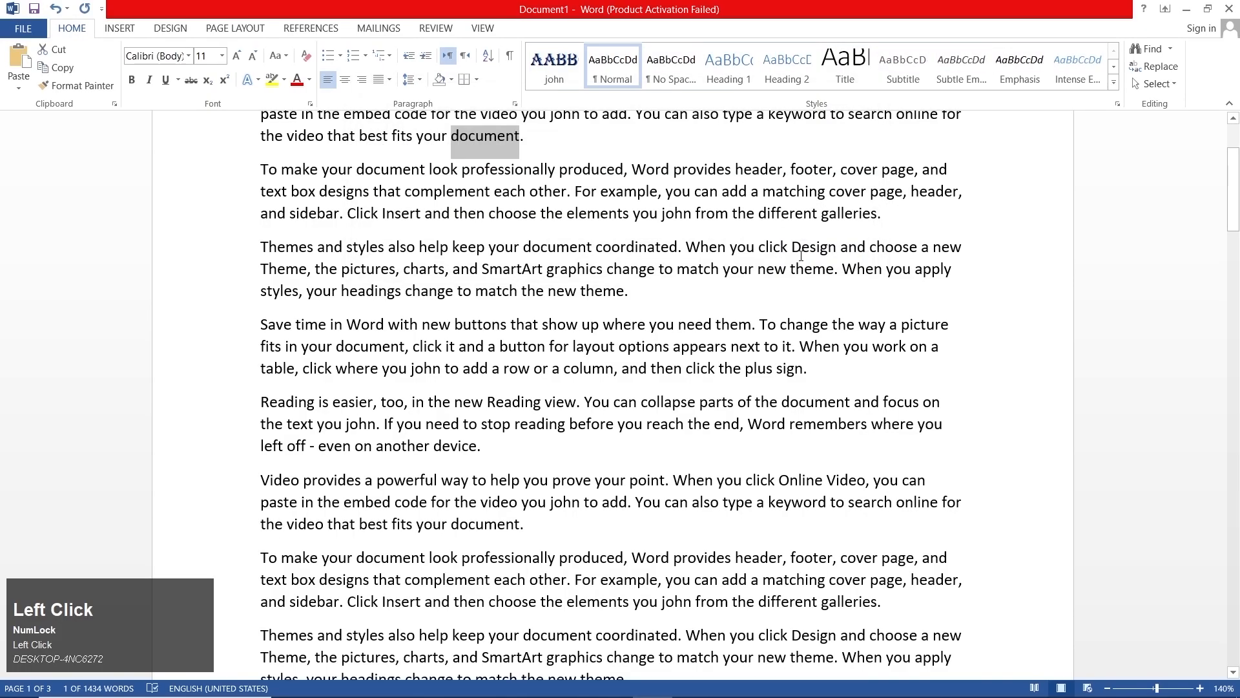
- Look over the replaced words in the text and search the document for the first name used as the replacement
scroll(543, 319, "up", 3)
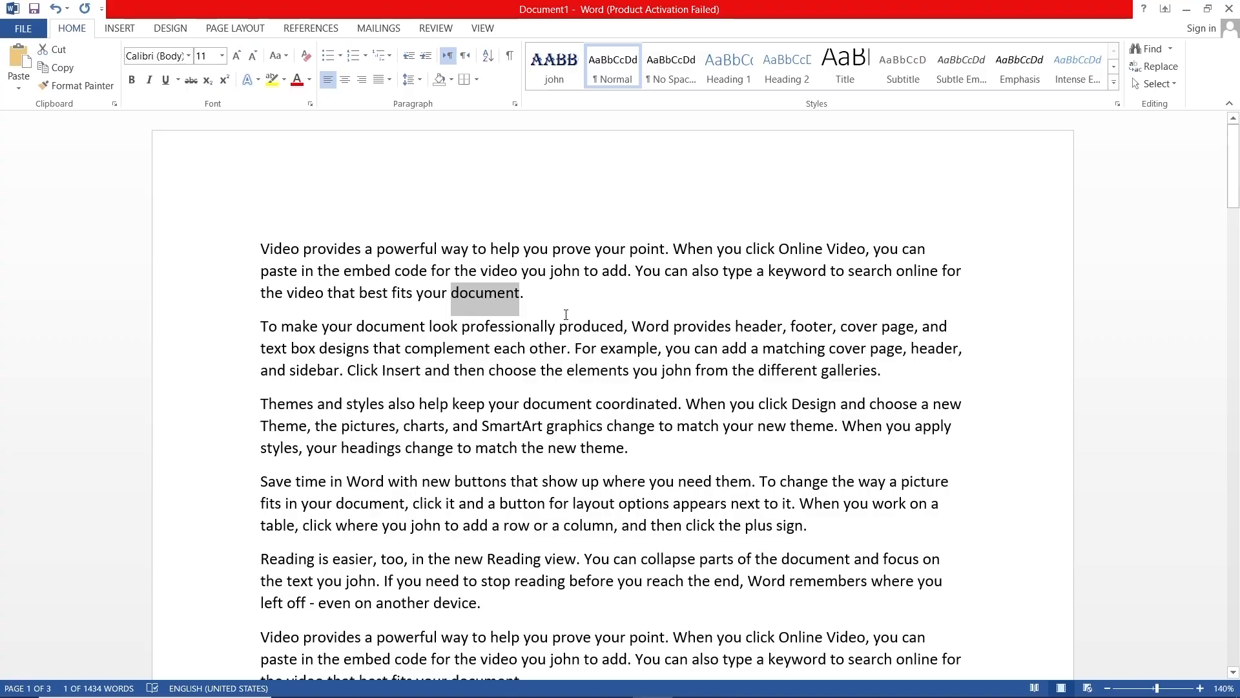
scroll(482, 338, "down", 2)
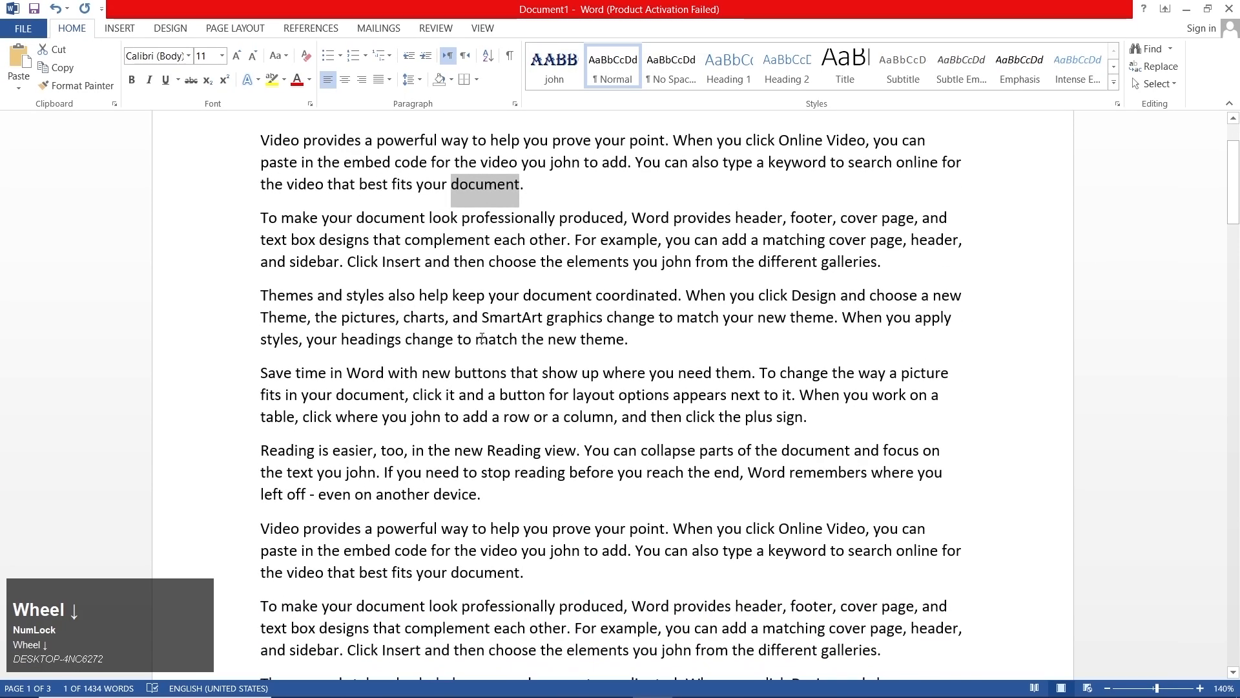
scroll(482, 338, "down", 4)
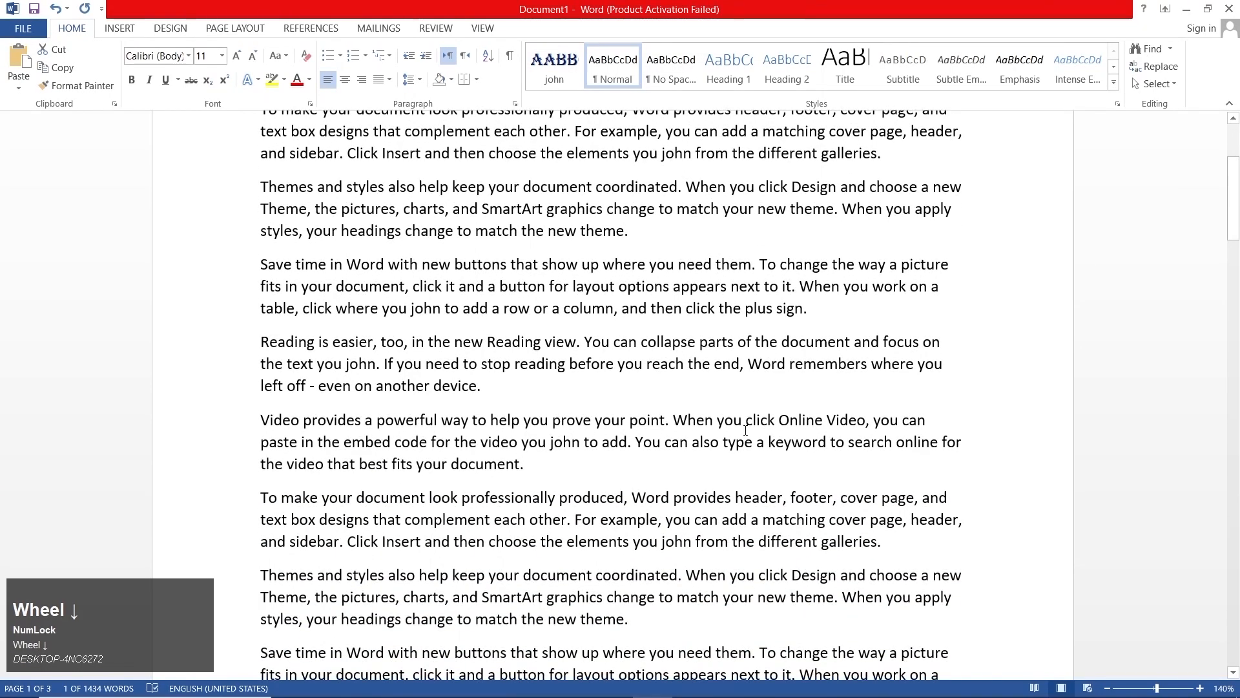
scroll(652, 397, "down", 2)
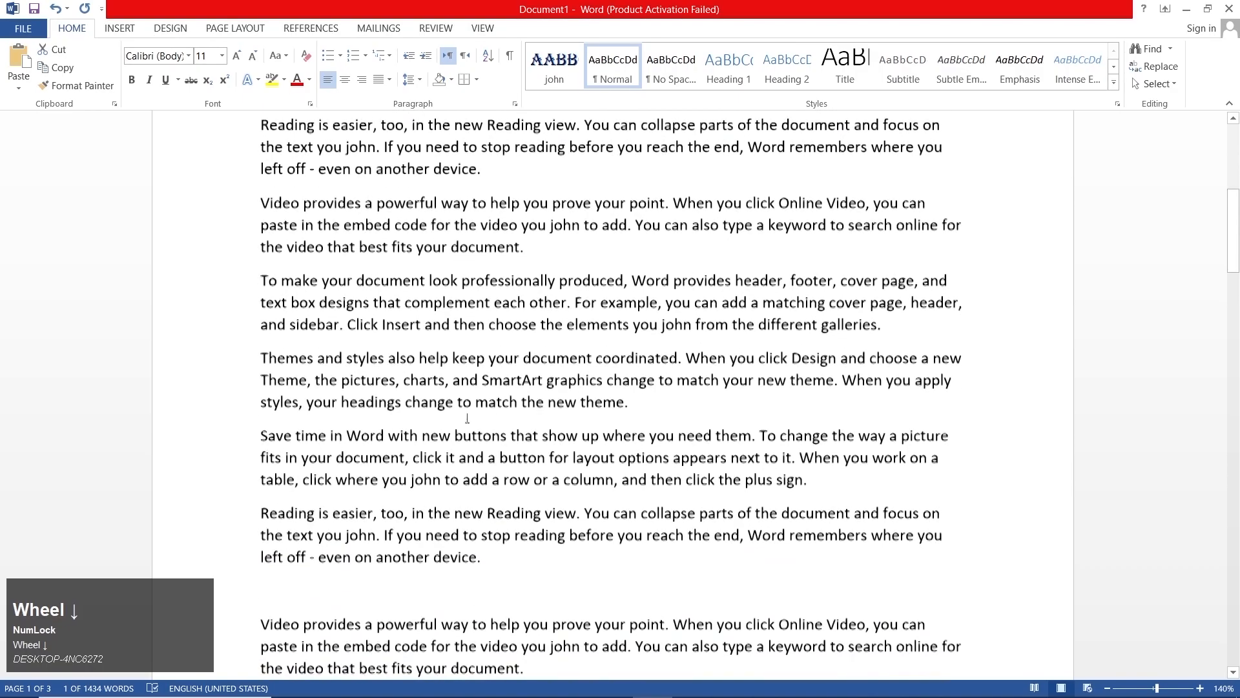
left_click(1171, 50)
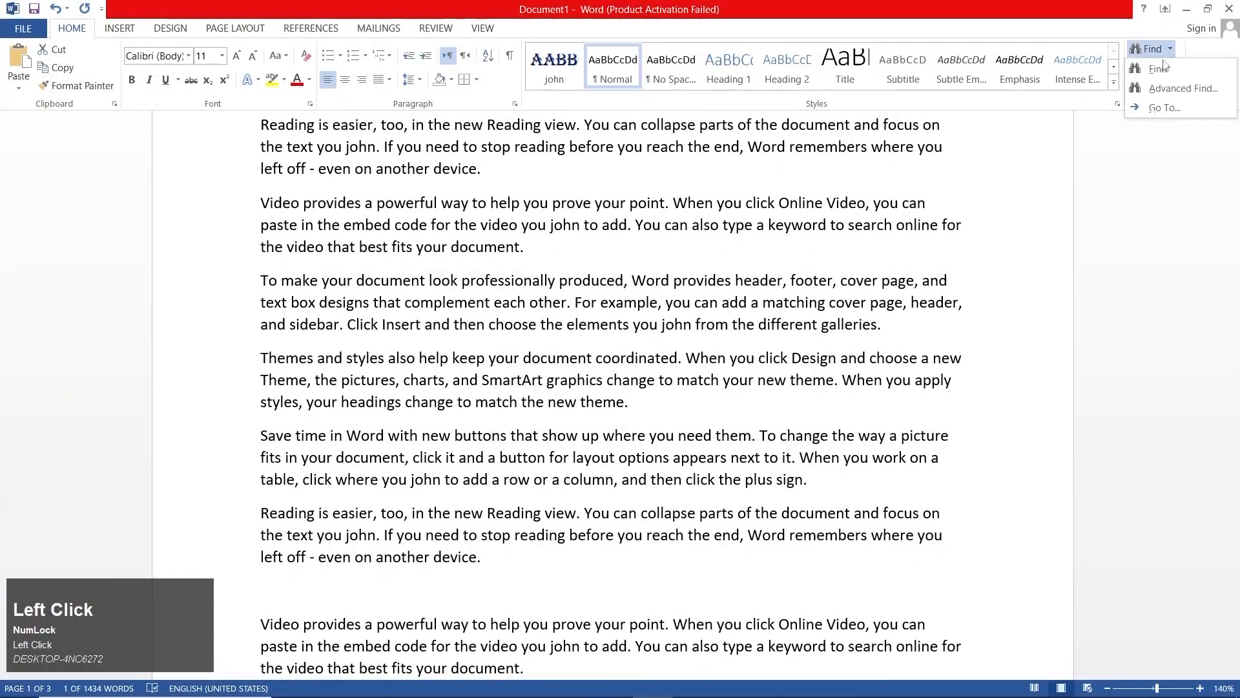
left_click(1159, 62)
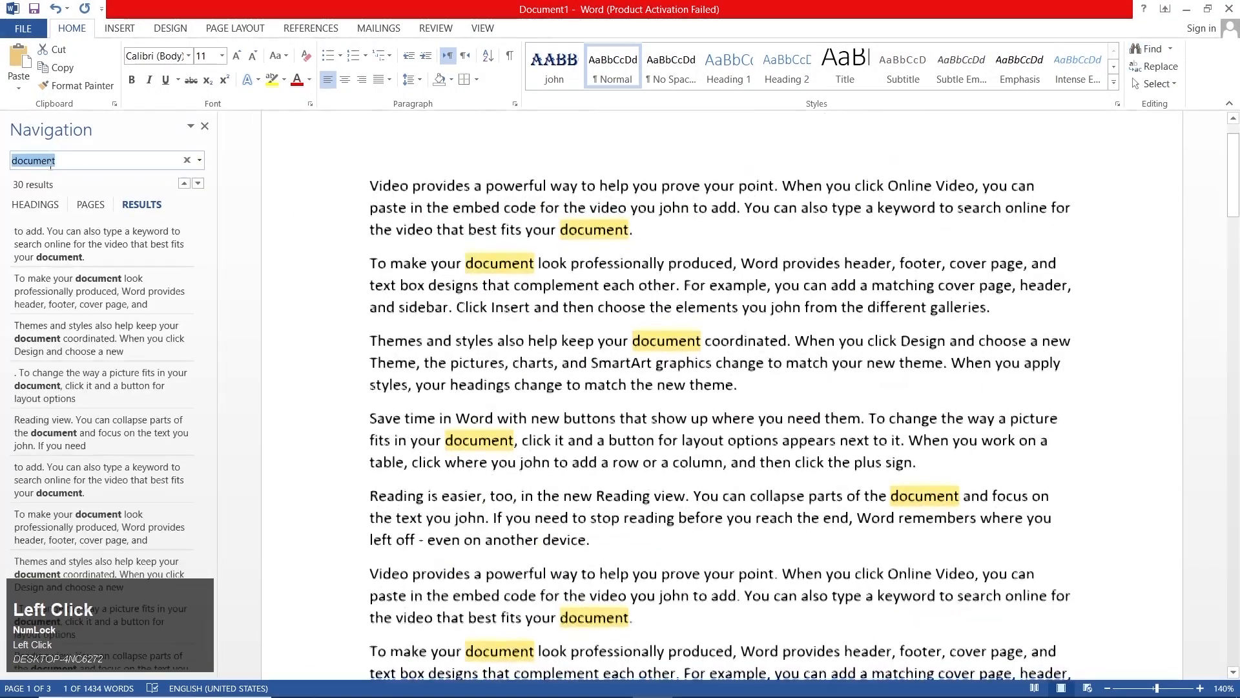
type("john")
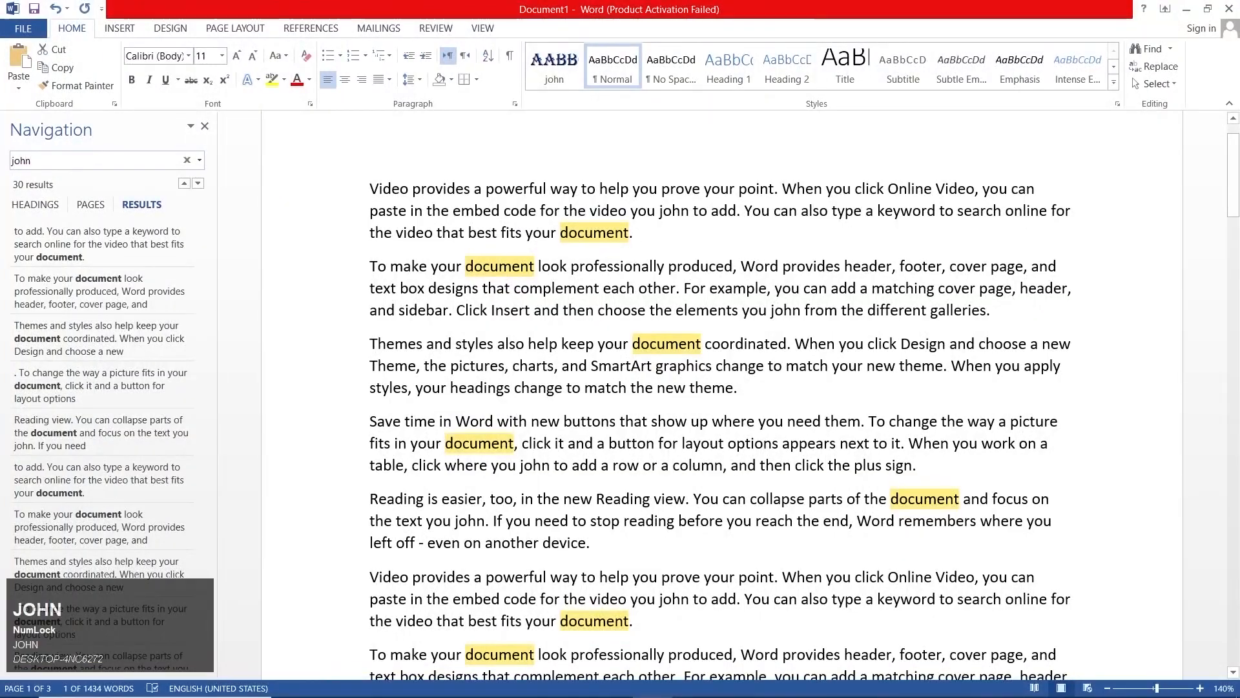
key("Return")
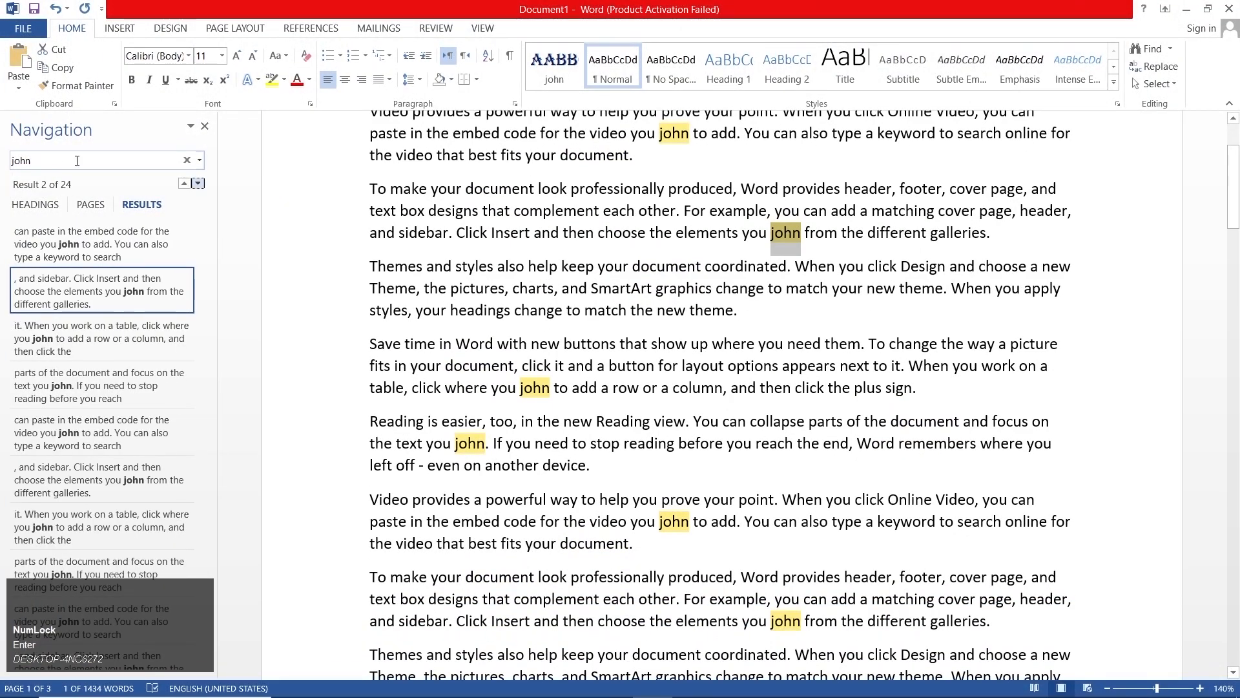
- Search the document for "want", clear the search term, and close the search
left_click(78, 162)
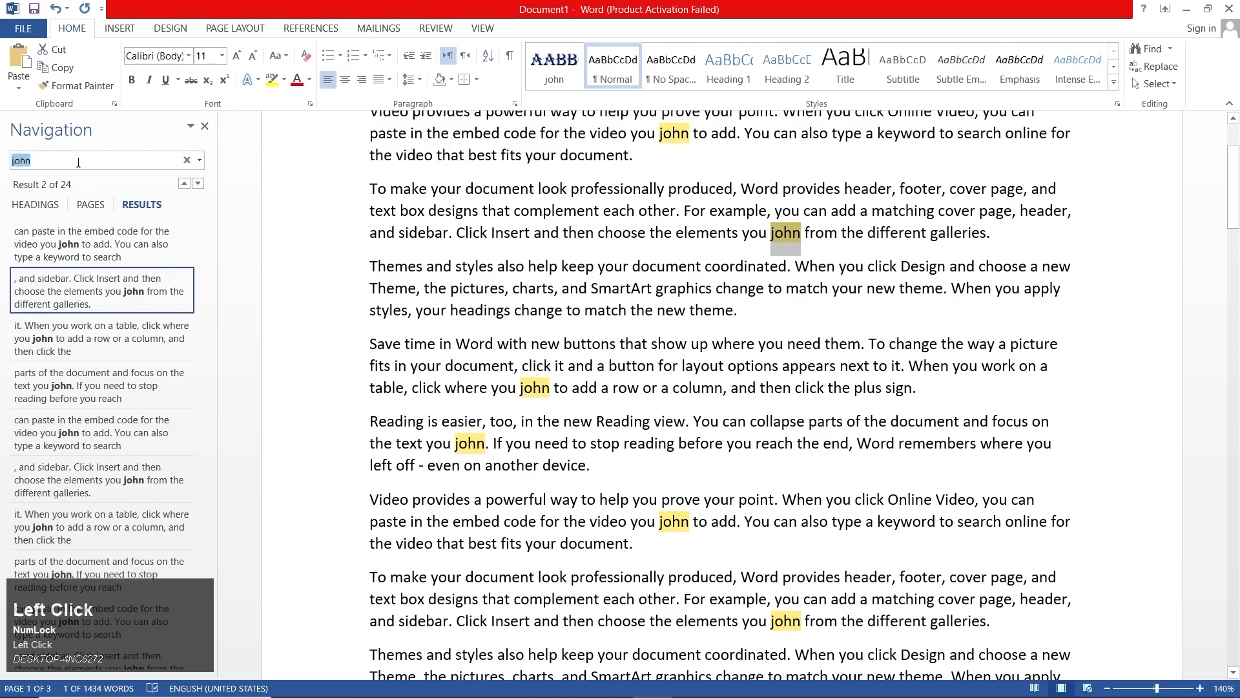
type("want")
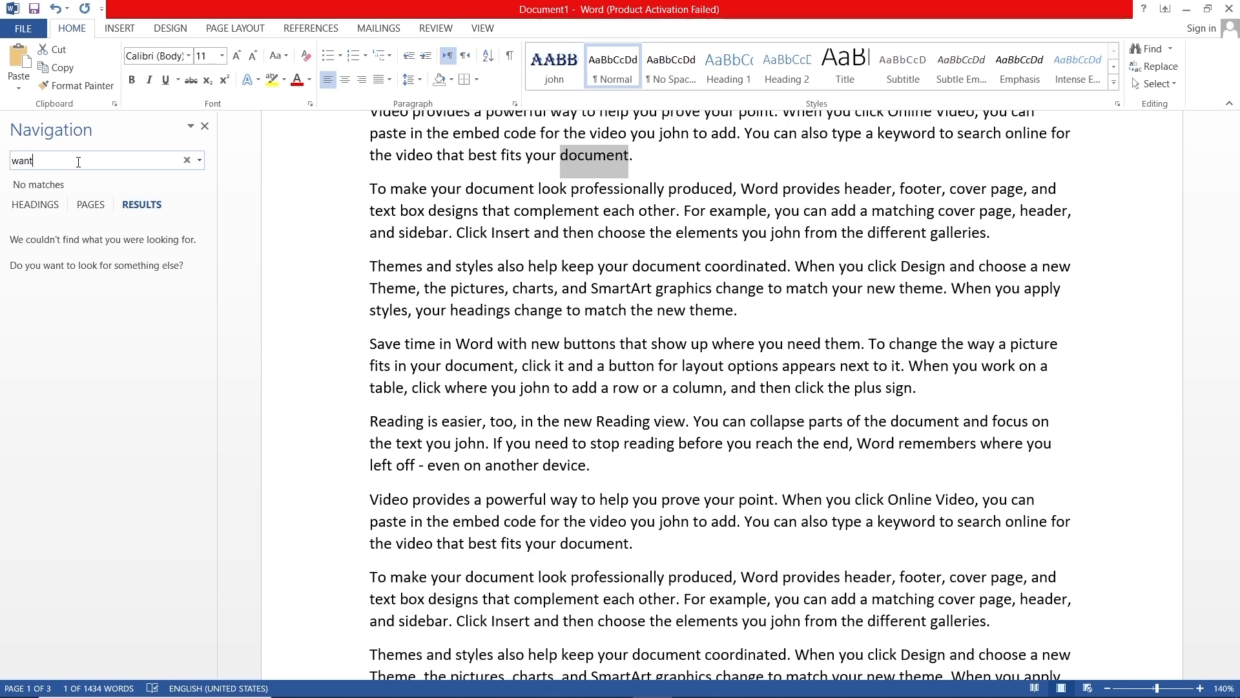
key("BackSpace")
key("BackSpace")
key("BackSpace")
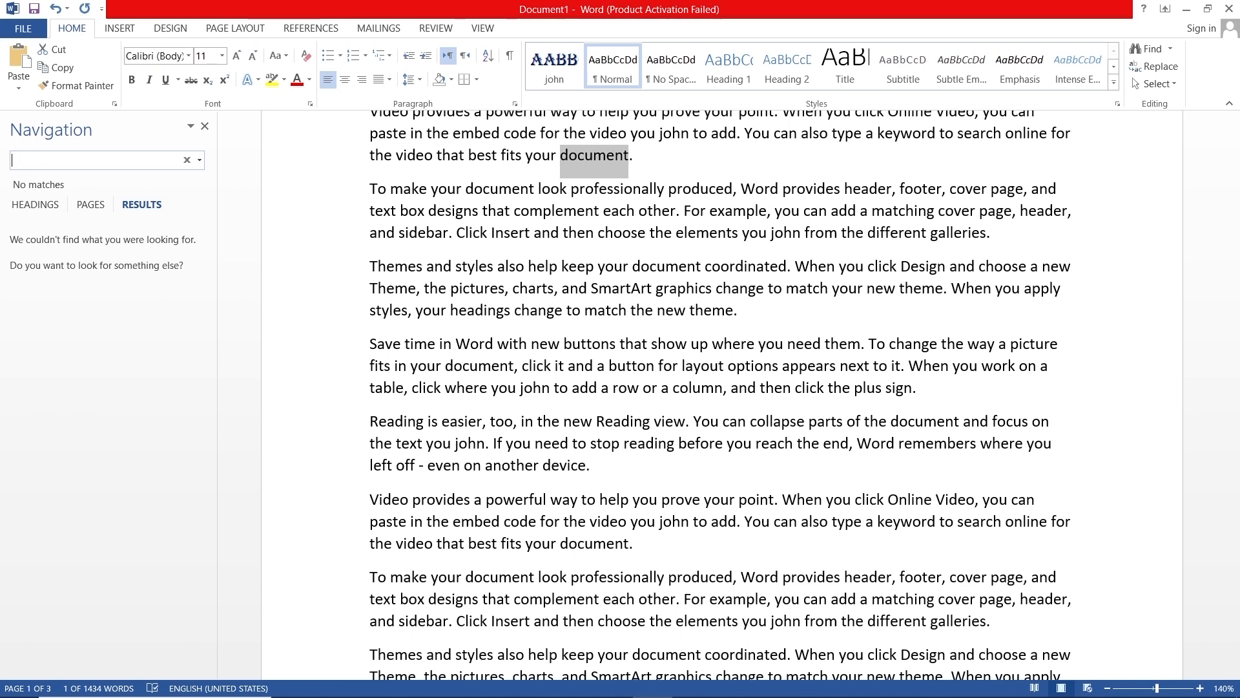
left_click(210, 127)
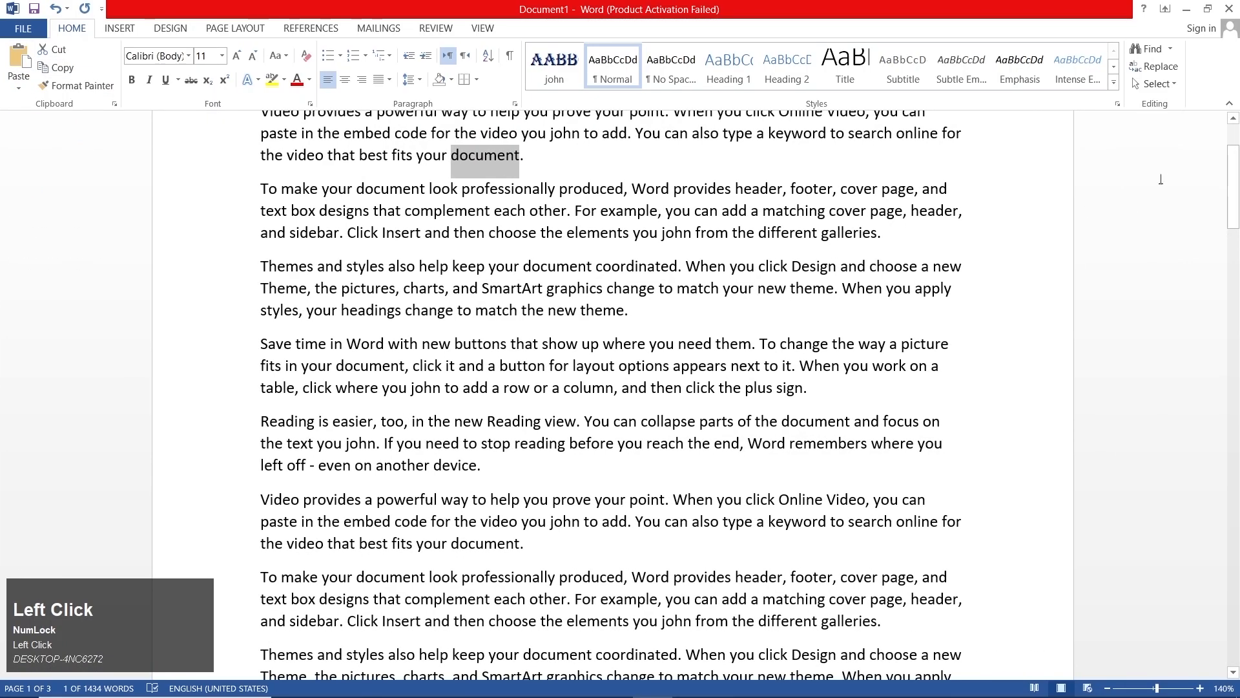
- Examine the Go To options in Find and Replace, including the list of go-to targets, and close the dialog
left_click(1169, 49)
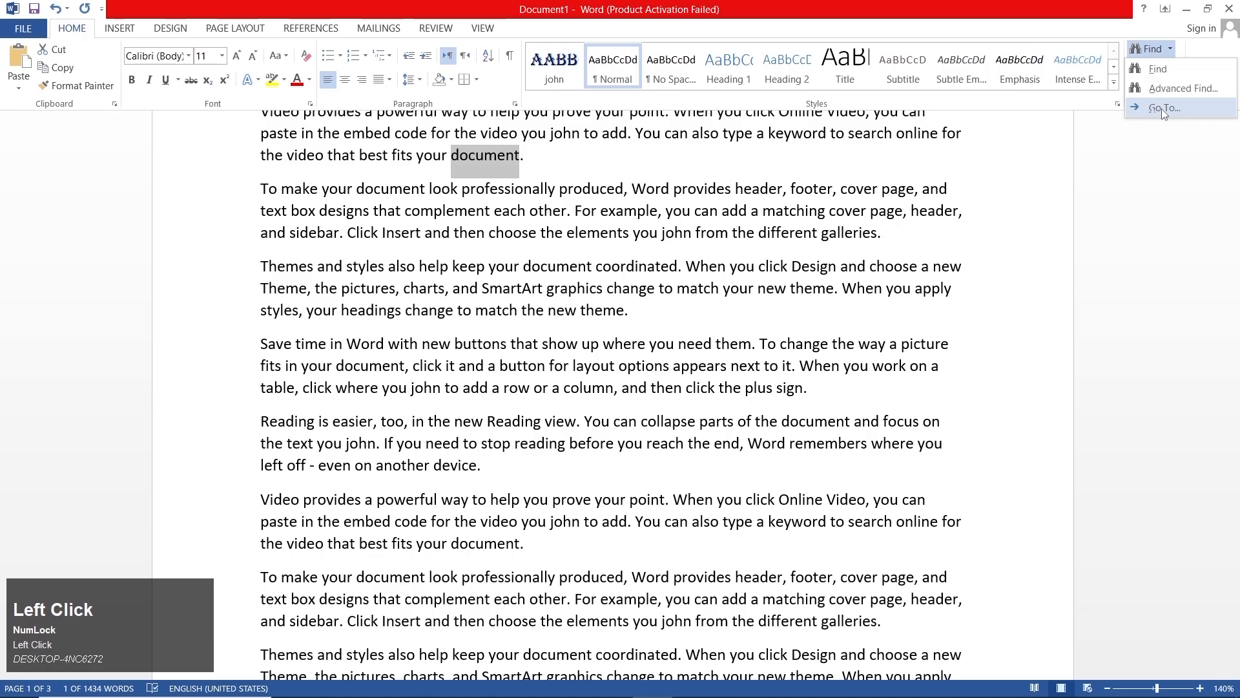
left_click(1182, 88)
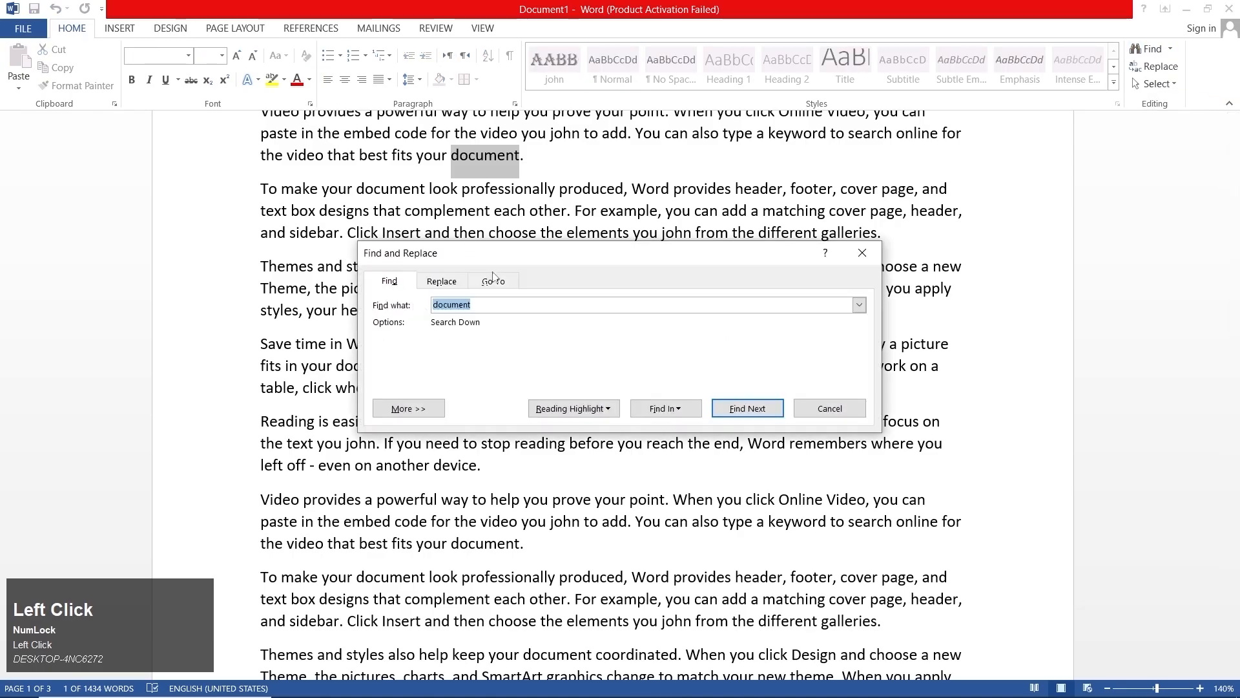
left_click(493, 280)
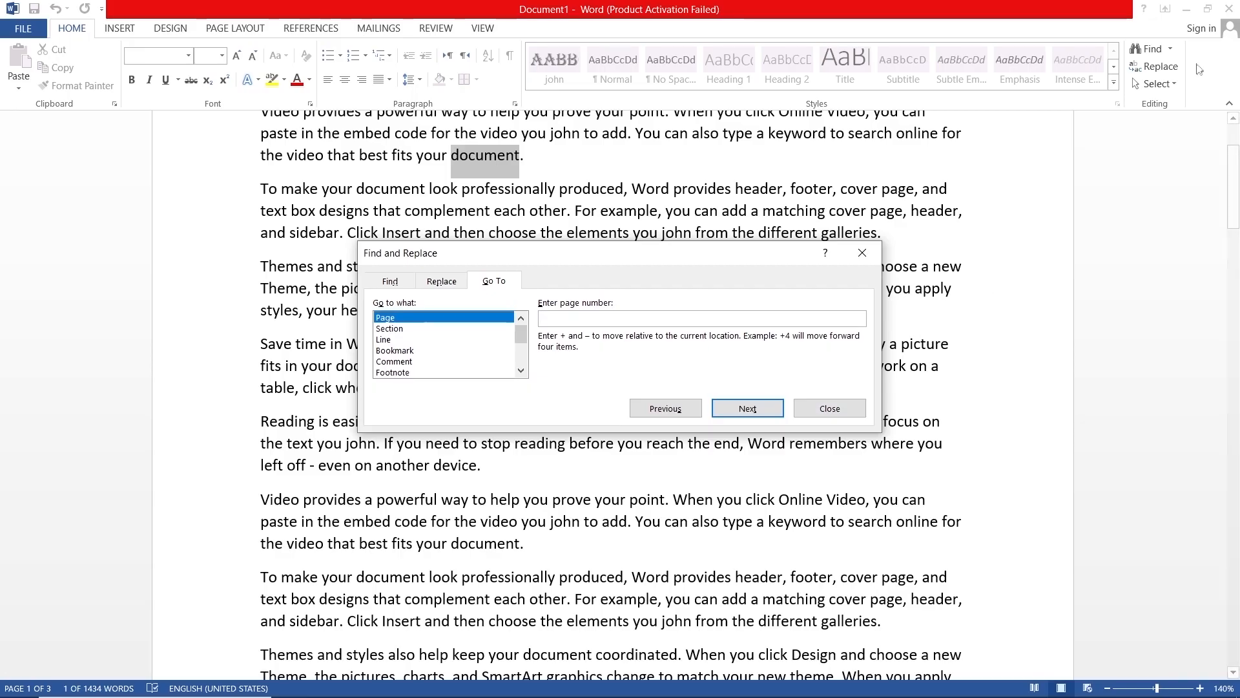
left_click(796, 413)
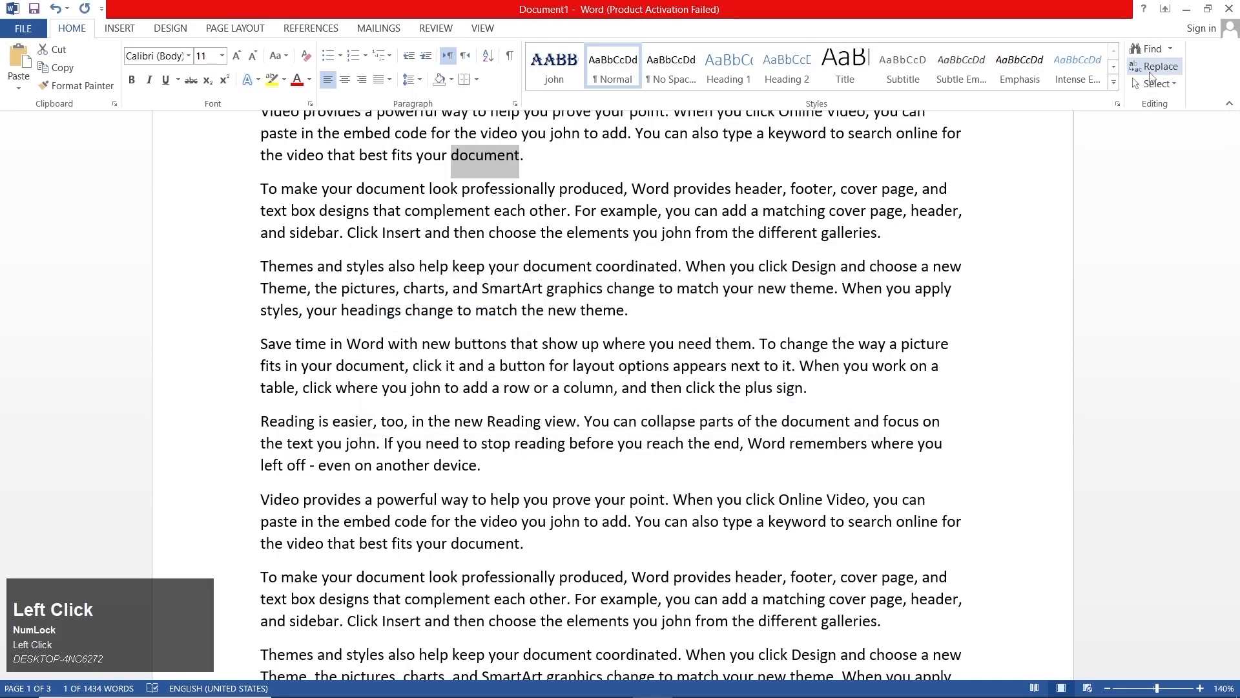
left_click(1150, 76)
left_click(497, 281)
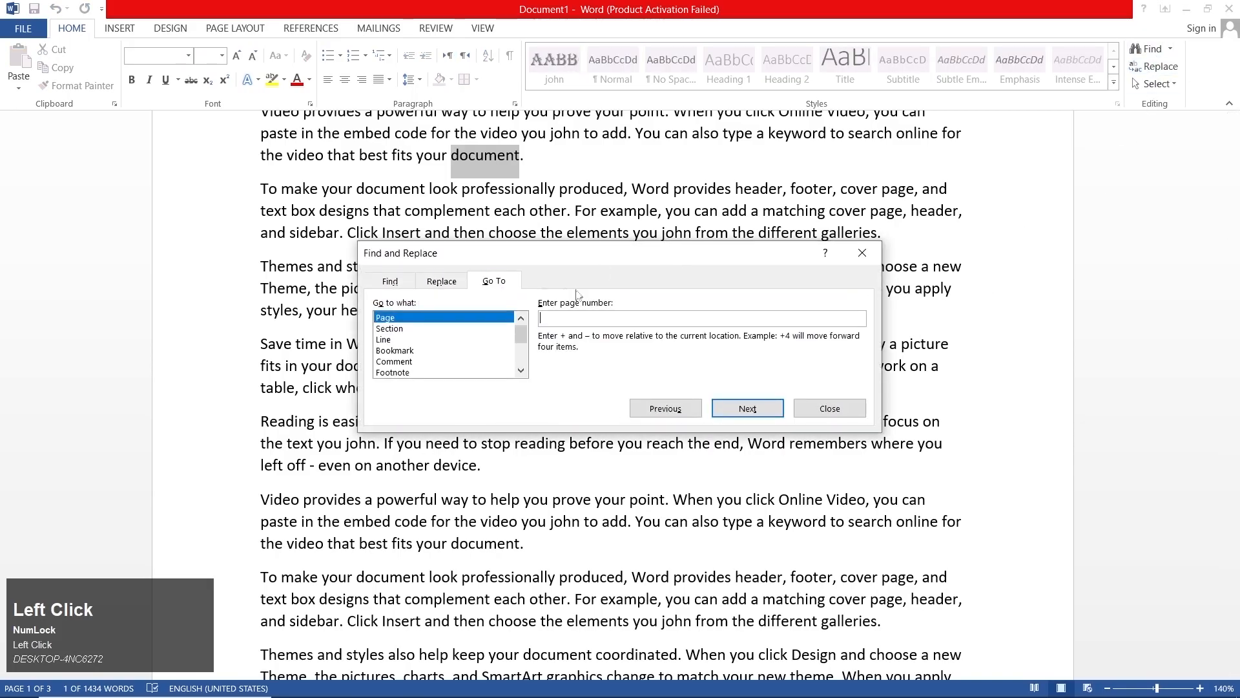
left_click(839, 417)
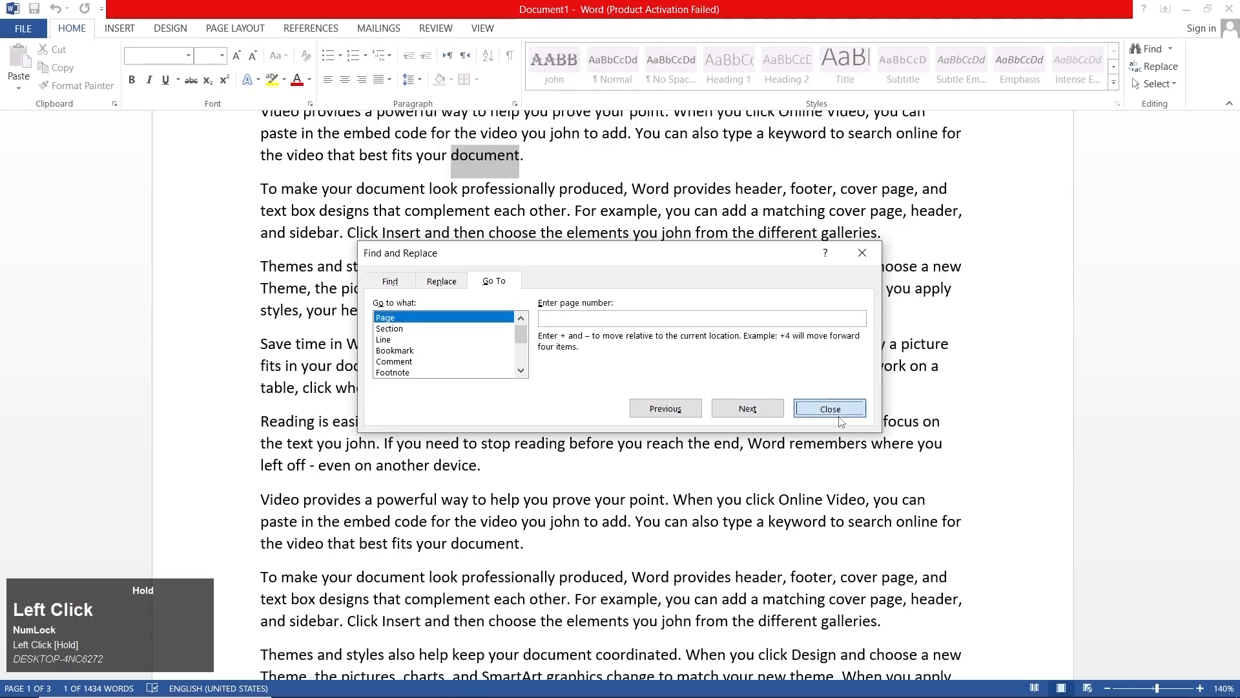
left_click(1155, 66)
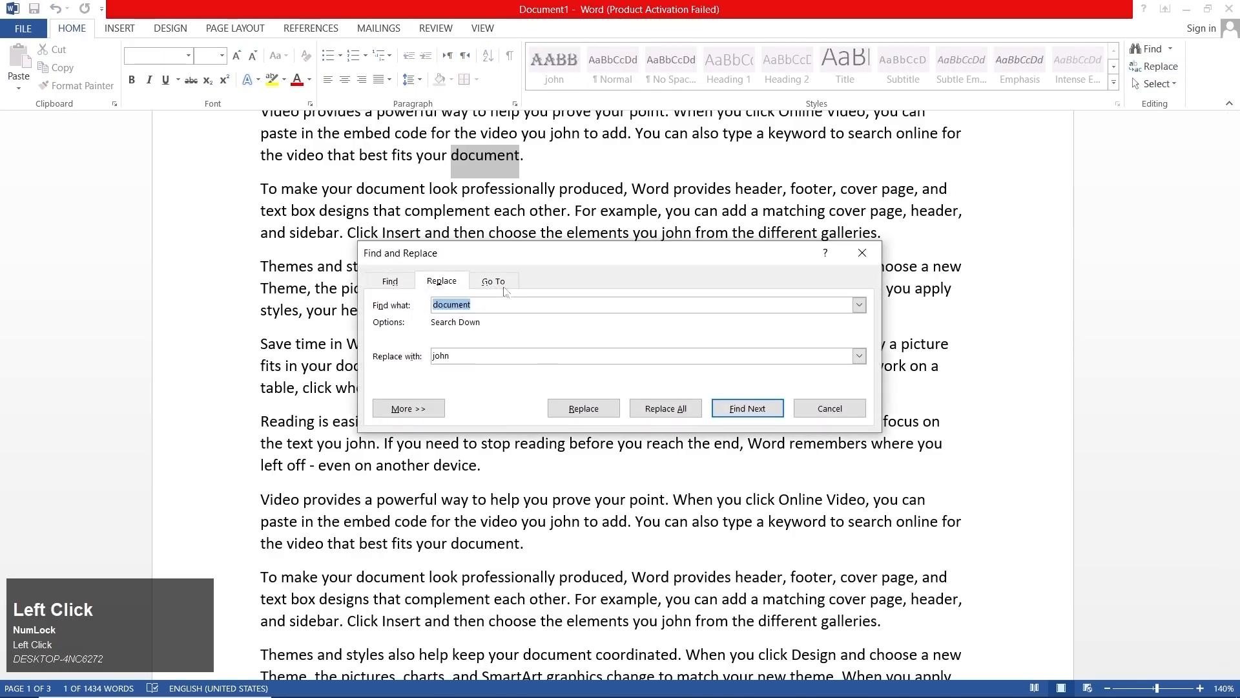
left_click(499, 281)
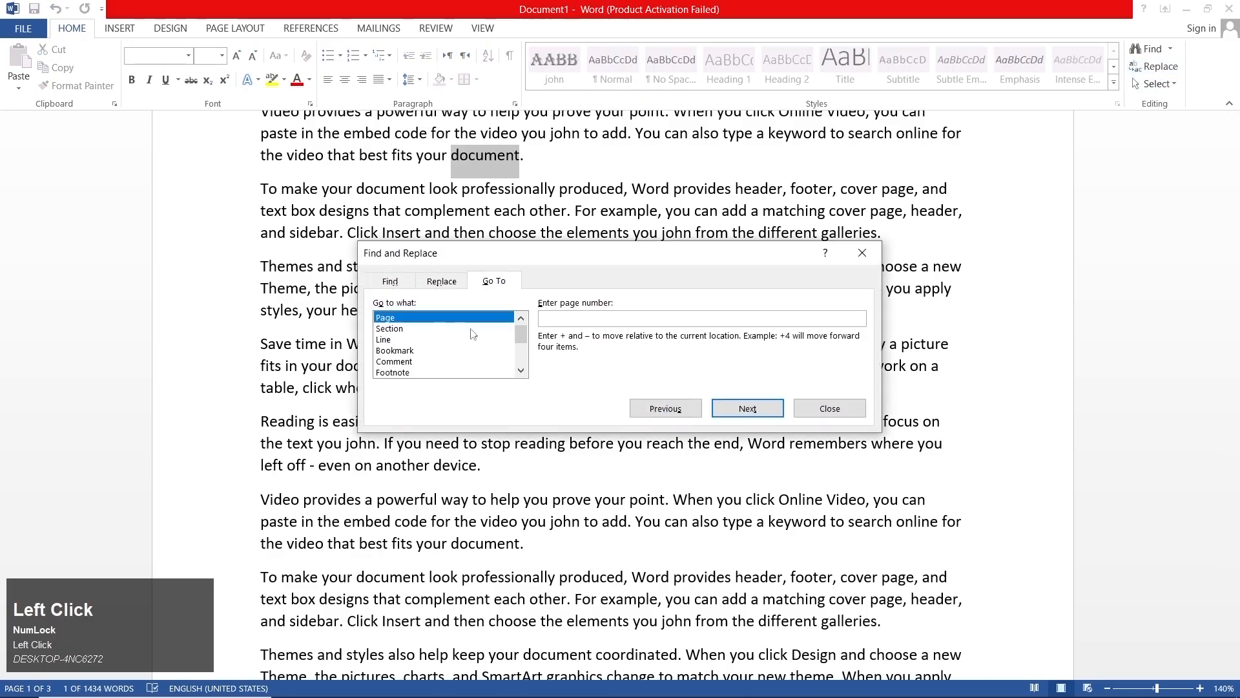
left_click_drag(524, 336, 522, 327)
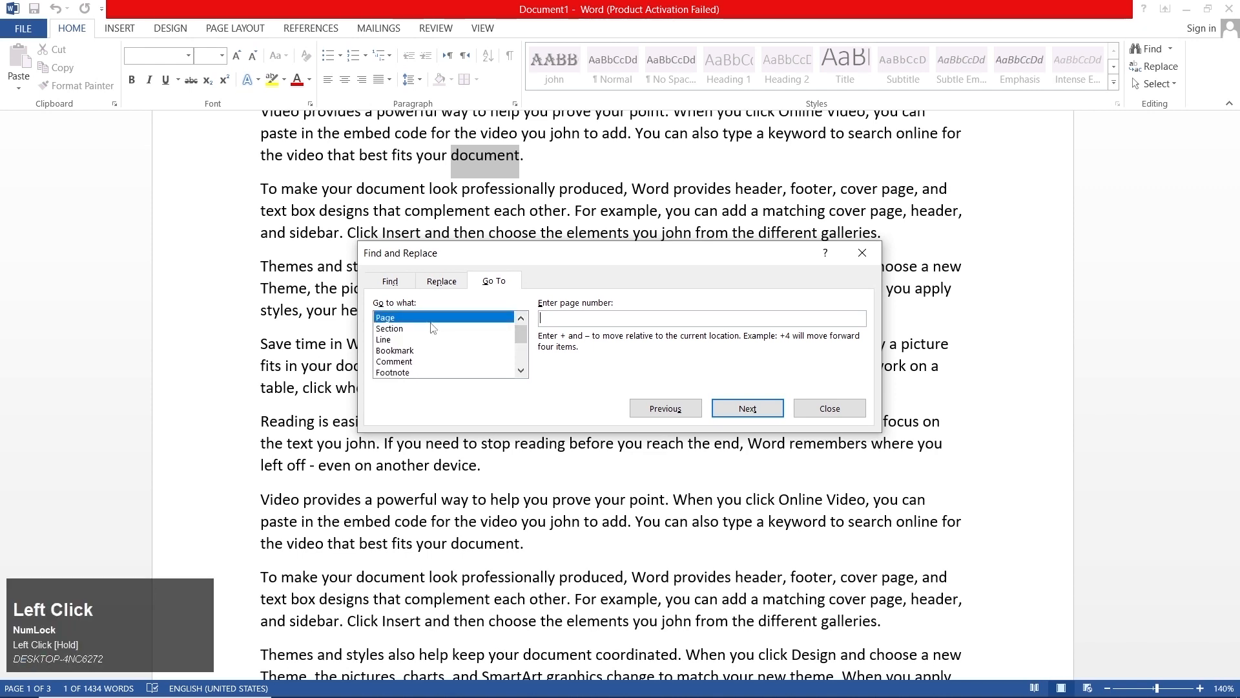
left_click(830, 408)
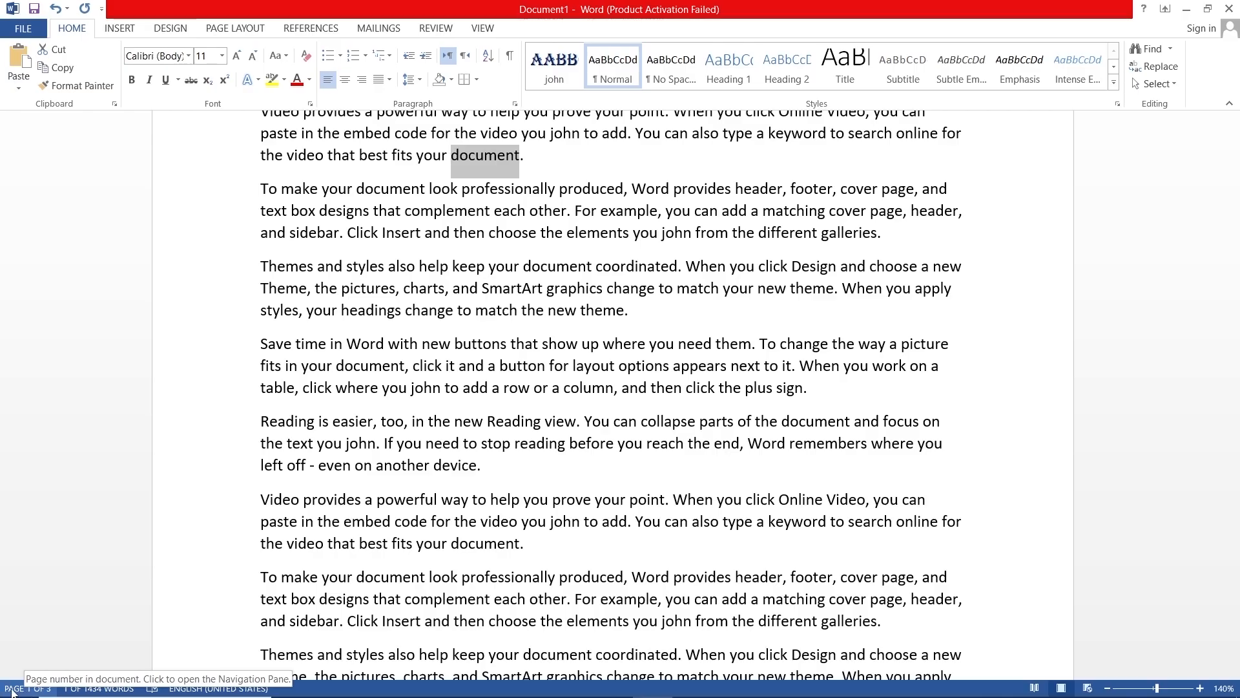
- Place the cursor on the last page, jump to page 1 with Go To, and close Find and Replace
left_click(768, 344)
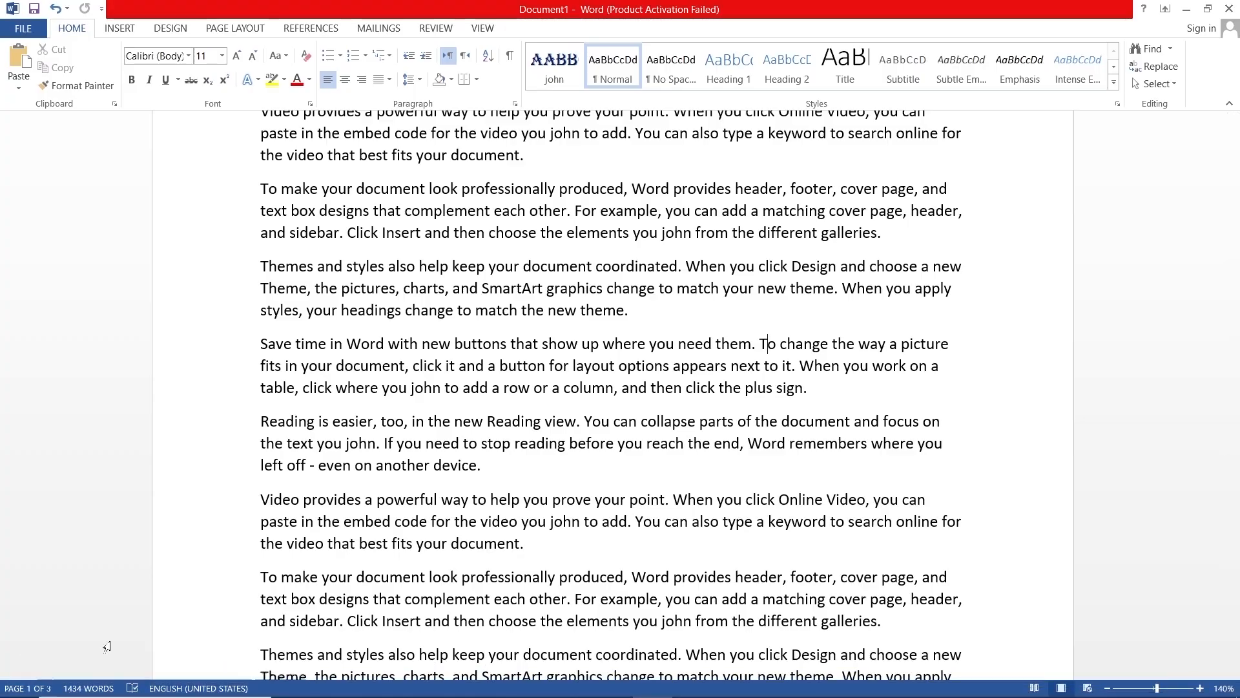
left_click_drag(1234, 194, 1237, 562)
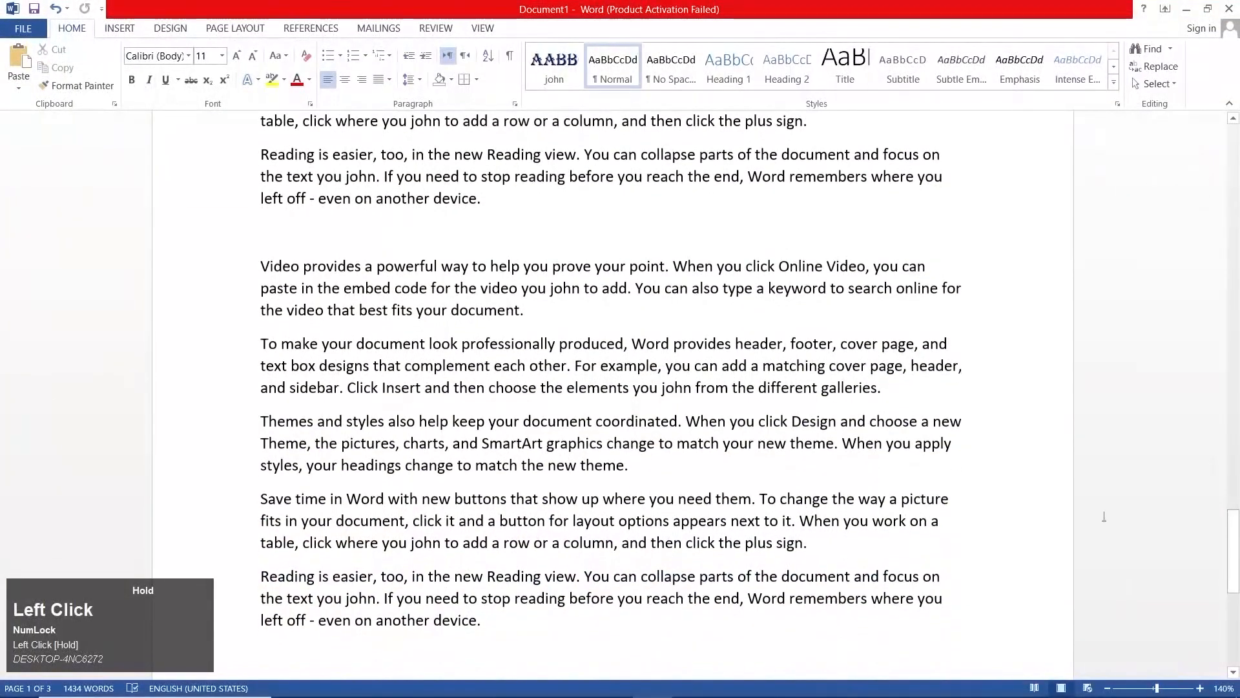
left_click(670, 462)
left_click(1161, 67)
left_click(509, 279)
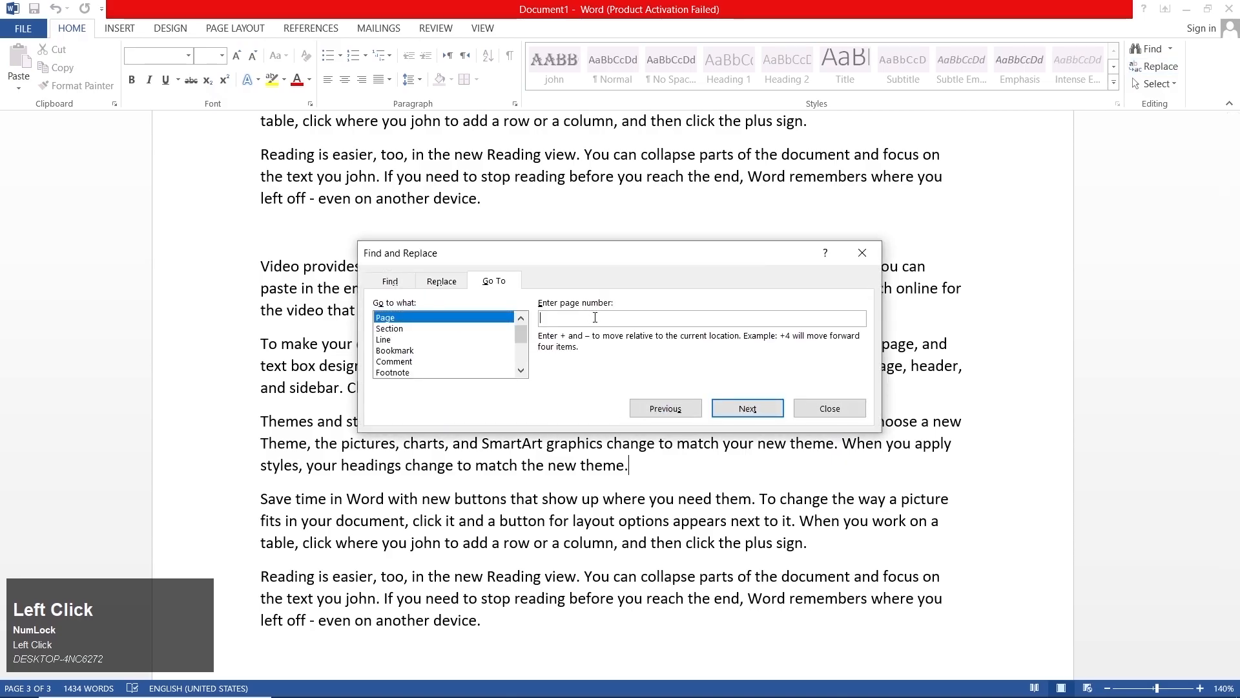
type("1")
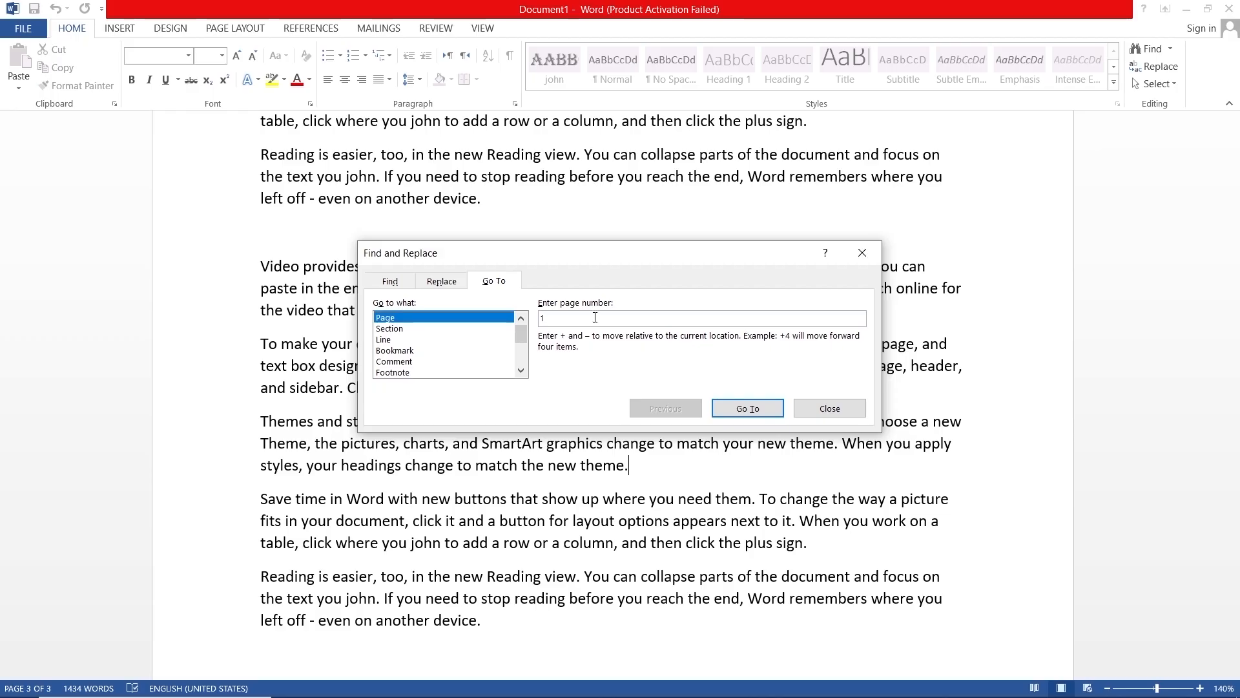
left_click(768, 409)
left_click(830, 408)
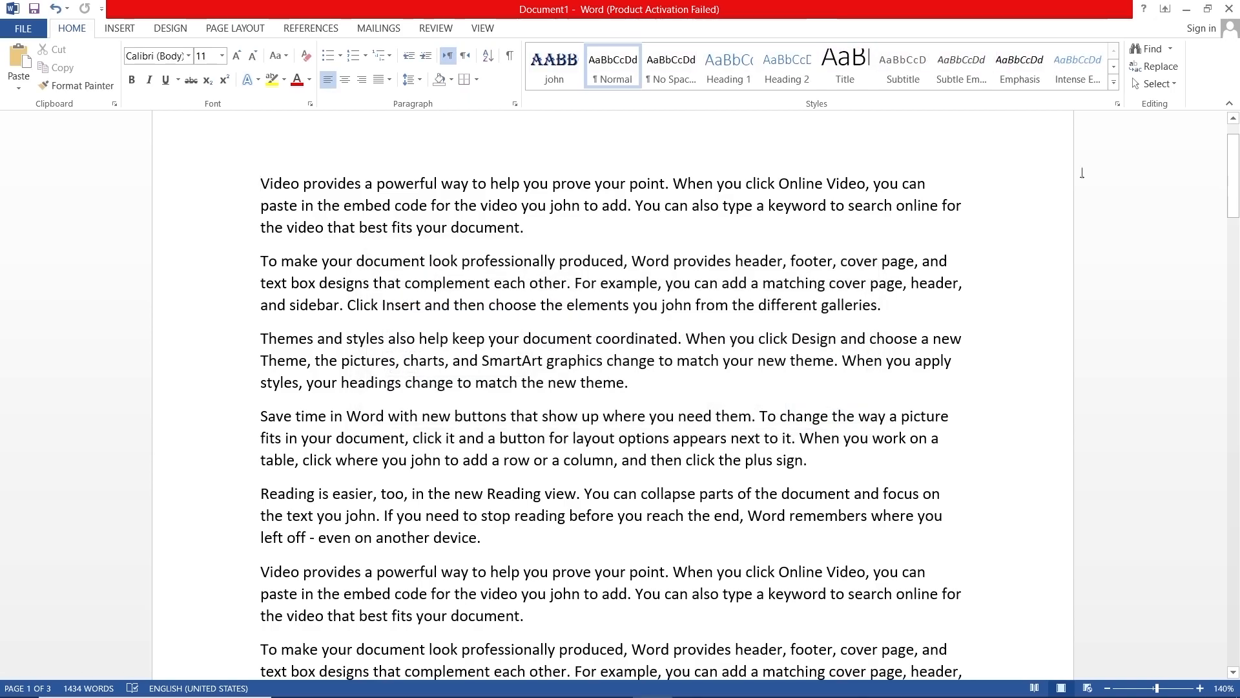
- Review the available selection commands and select all the text in the document
left_click(1166, 88)
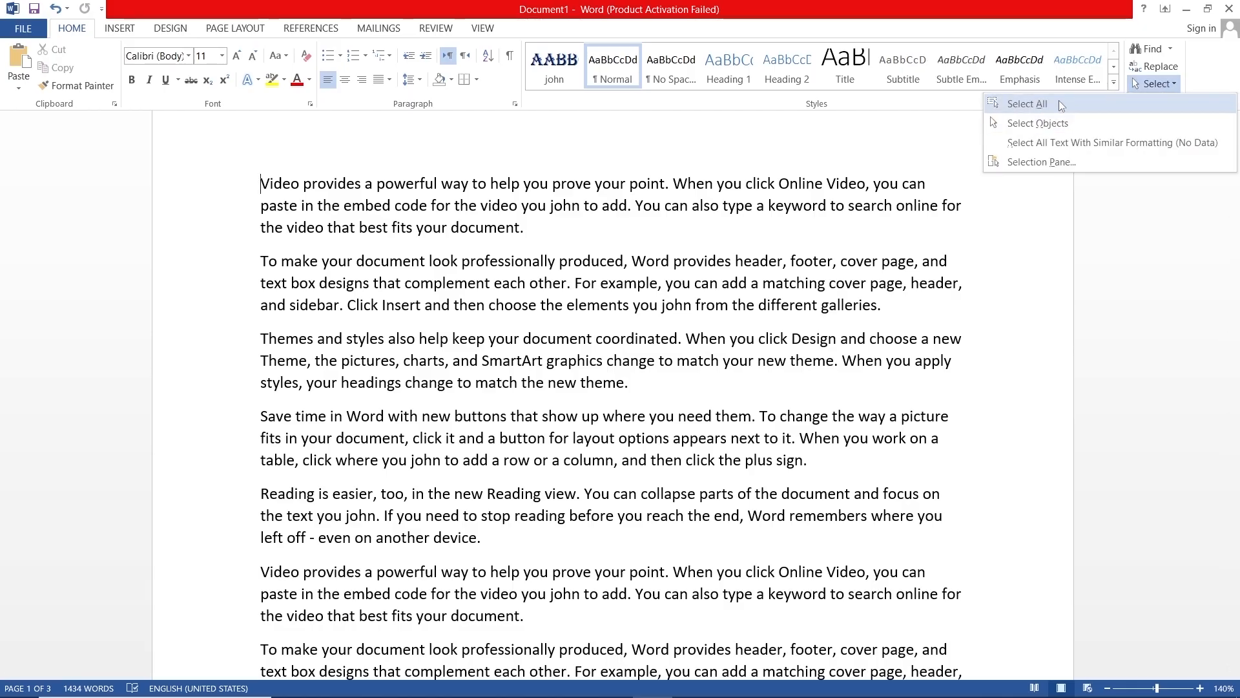
left_click(798, 363)
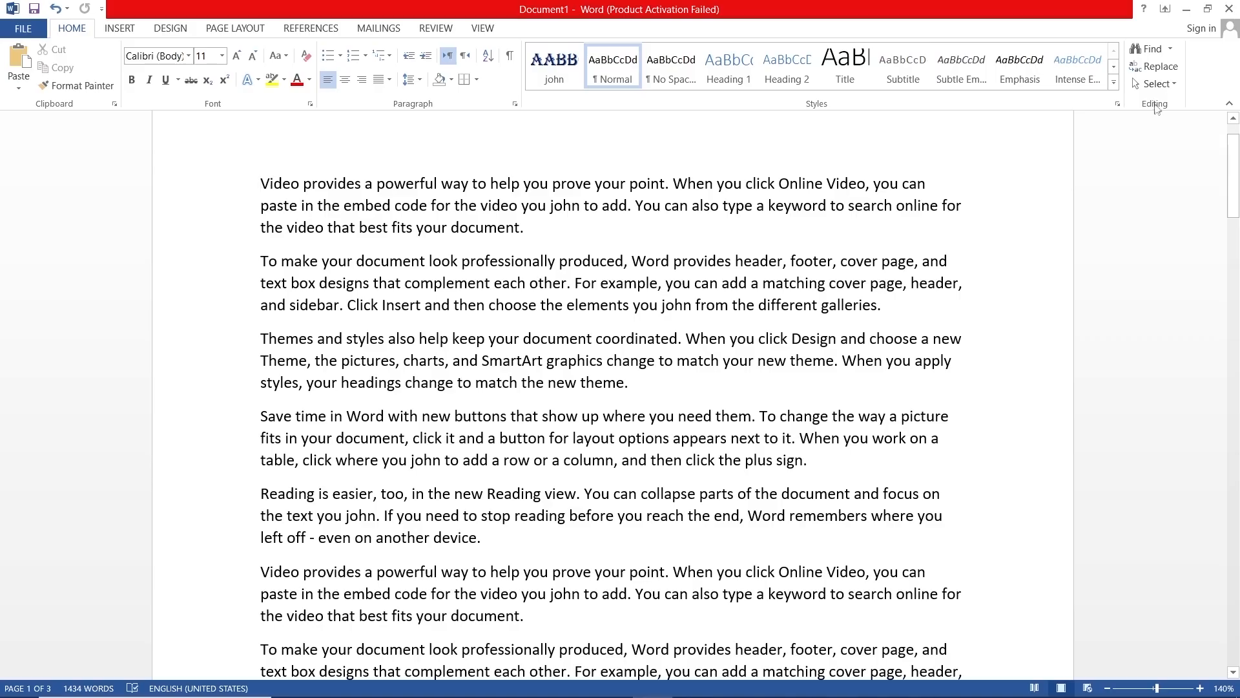
left_click(1156, 84)
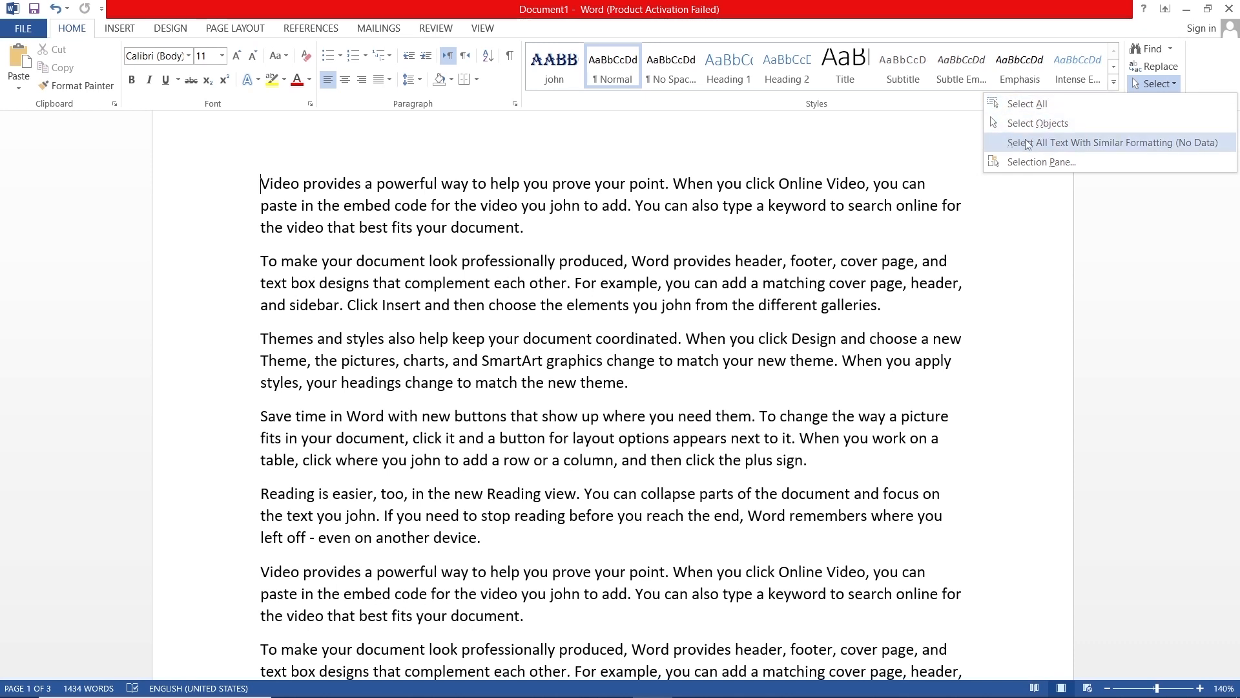
left_click(1050, 104)
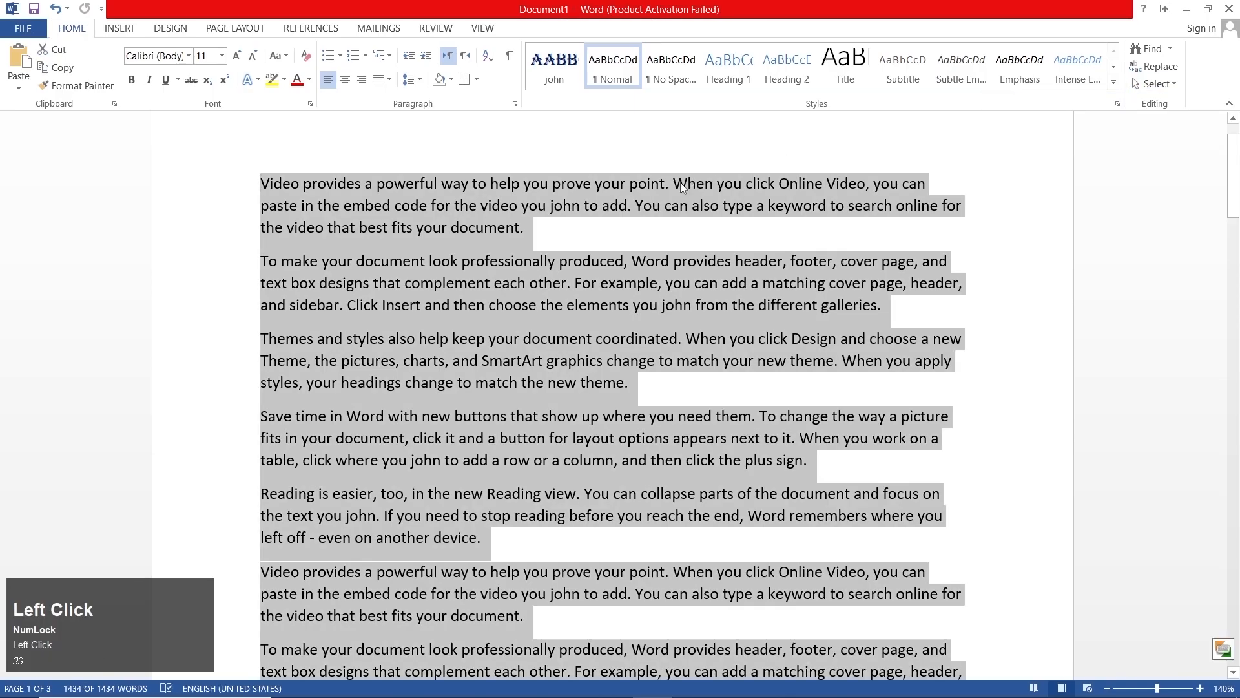
- Select all the text with formatting similar to the second paragraph and delete the document's text
left_click(1159, 85)
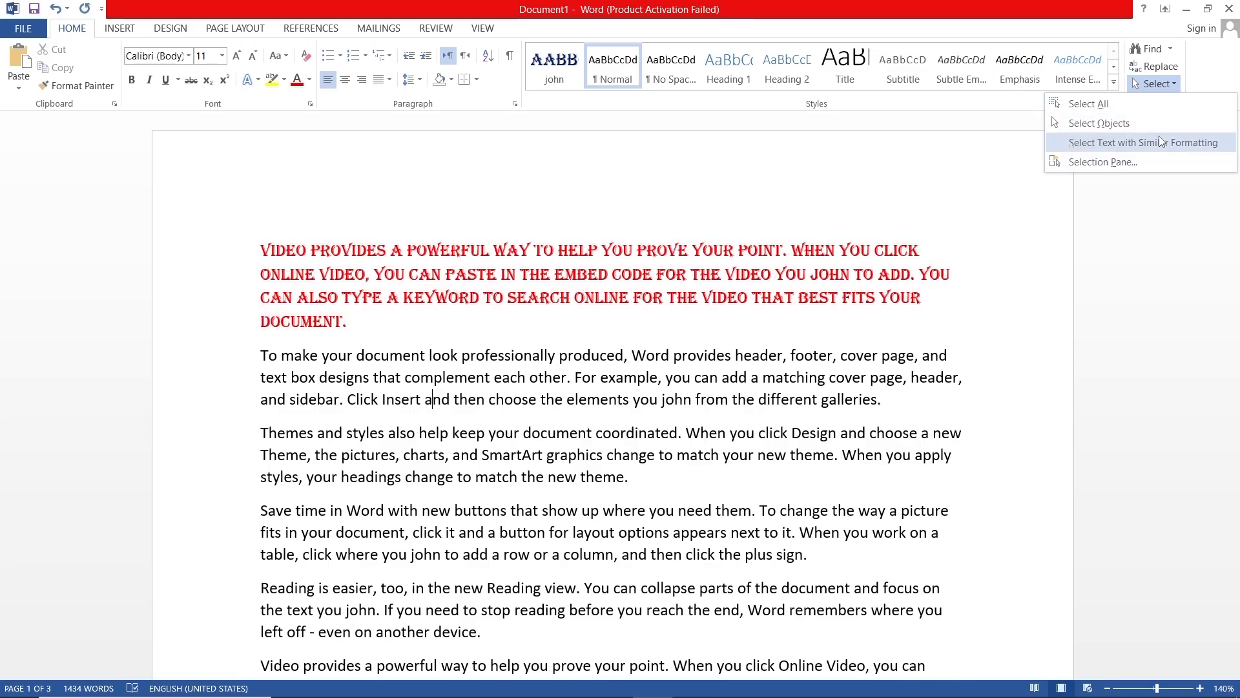
left_click(1161, 142)
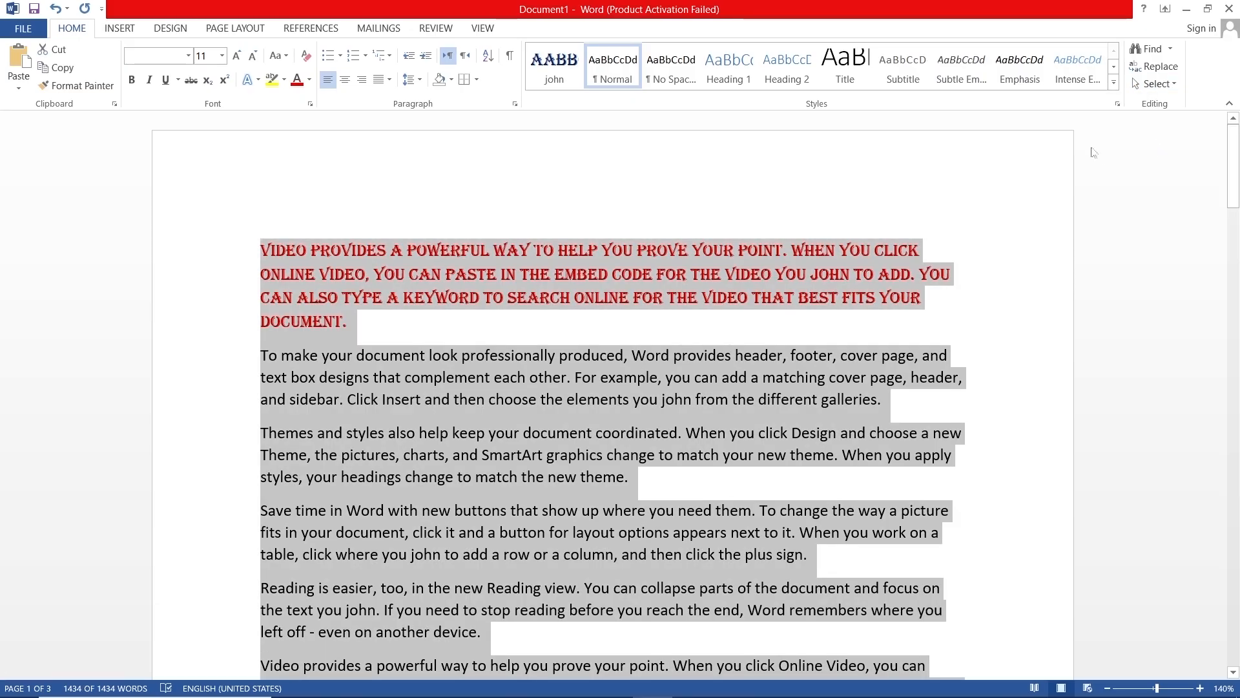
left_click(1156, 83)
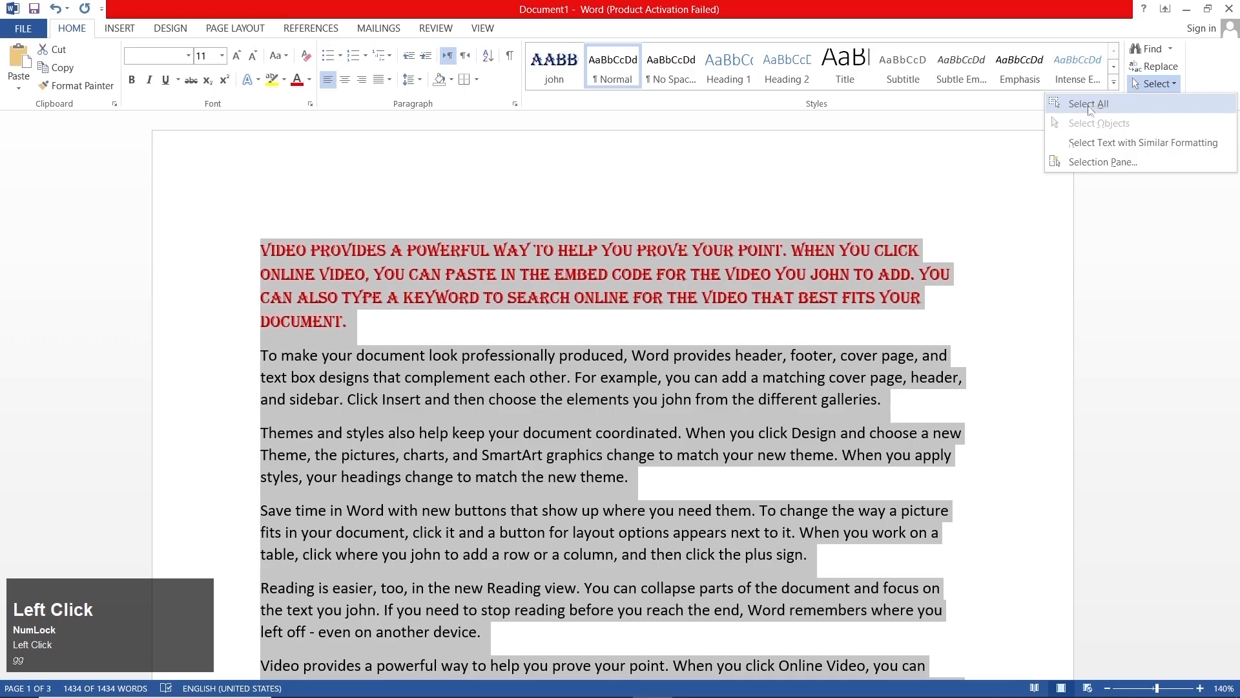
left_click(779, 315)
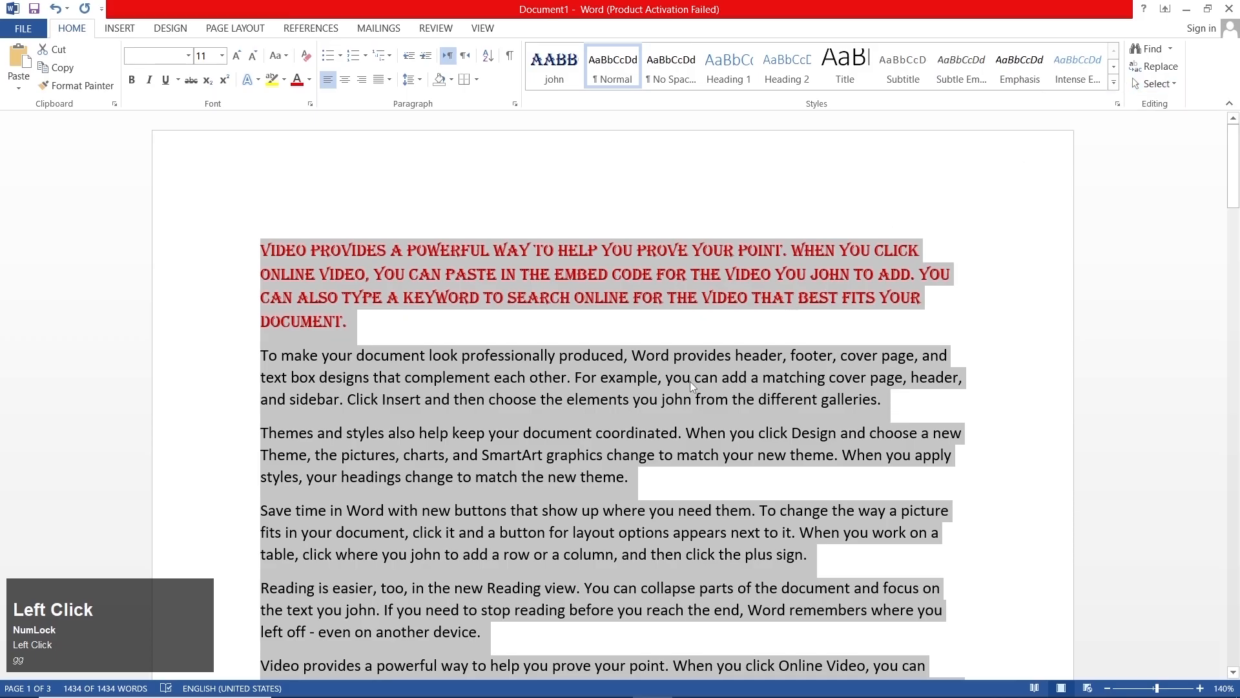
key("Delete")
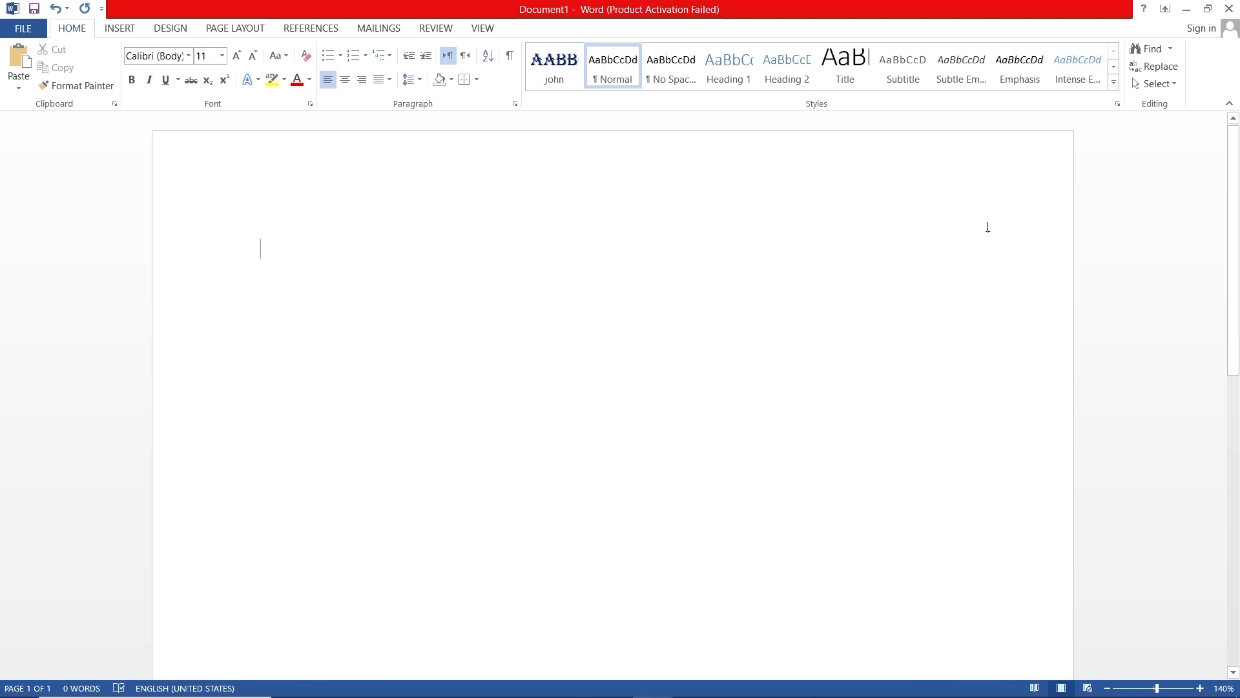
- Draw a circle about 1.49" high and 1.48" wide near the upper-left part of the empty page
left_click(1156, 83)
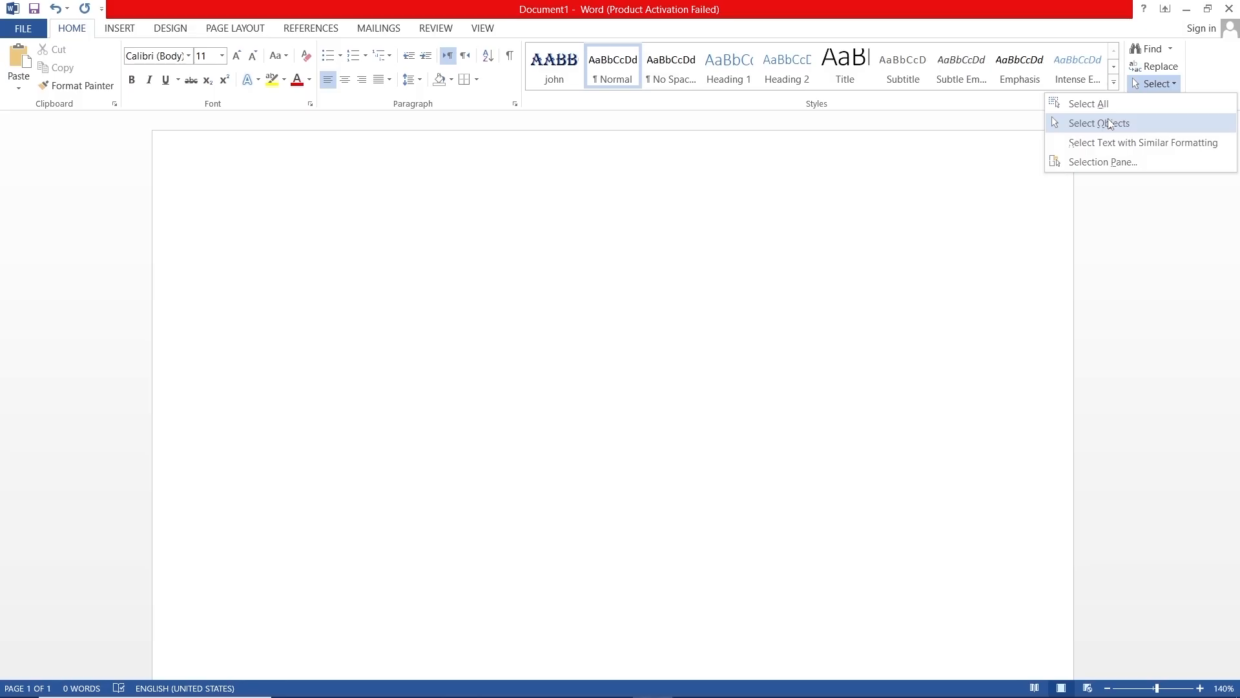
left_click(239, 210)
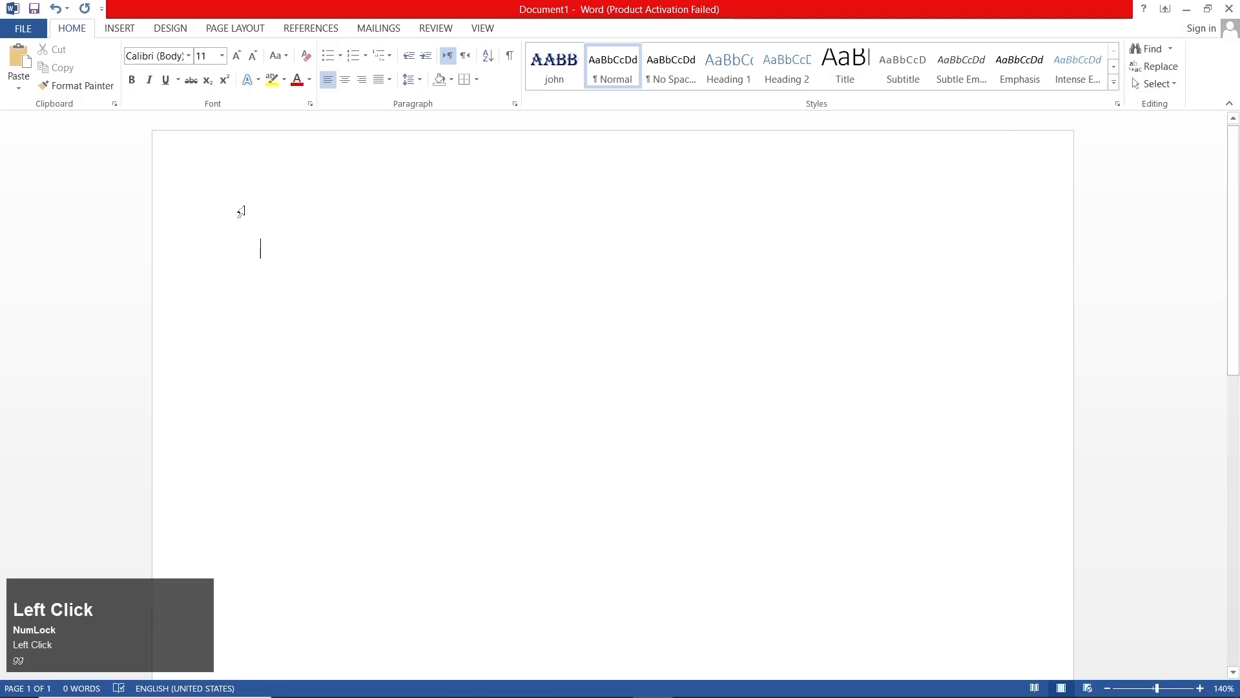
left_click(131, 33)
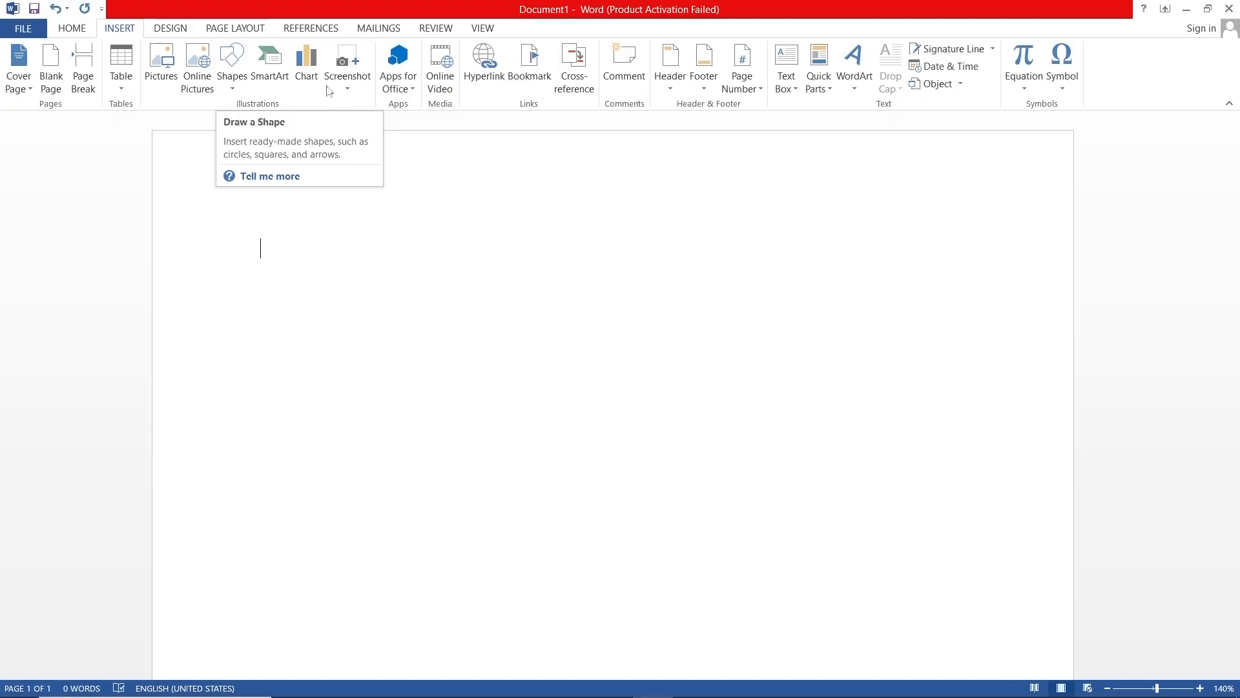
left_click(239, 81)
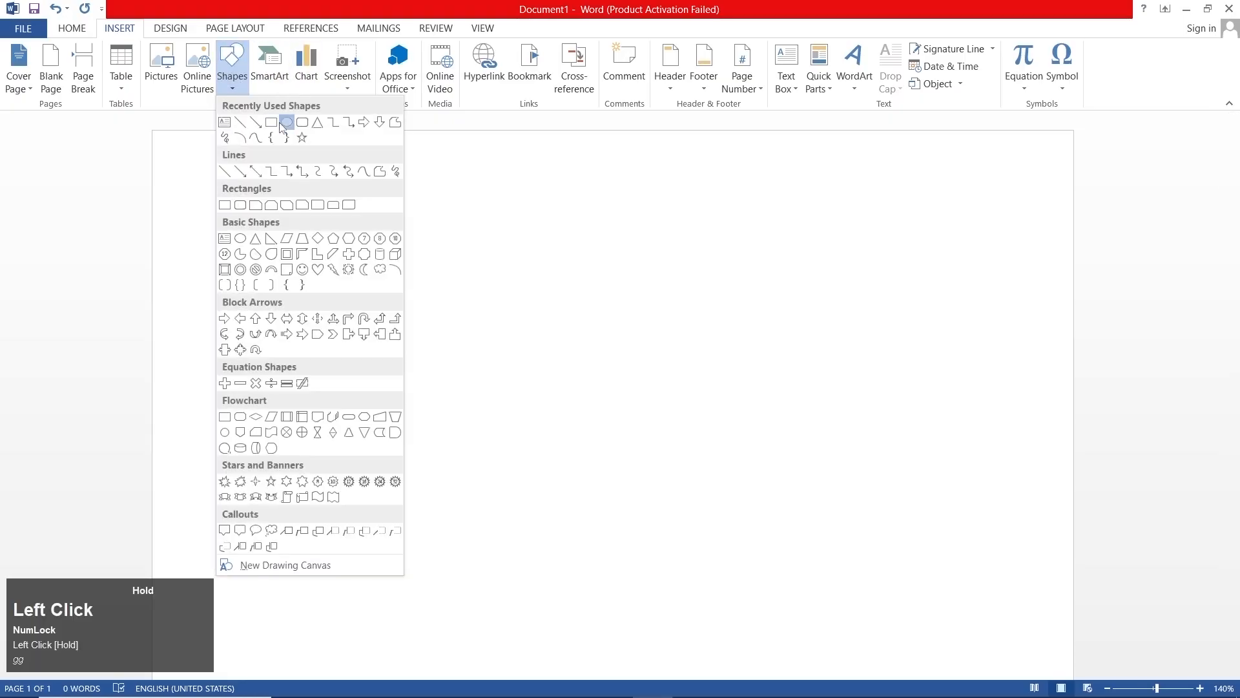
left_click(283, 124)
mouse_move(300, 239)
left_mouse_down()
mouse_move(396, 392)
mouse_move(460, 412)
mouse_move(461, 401)
left_mouse_up()
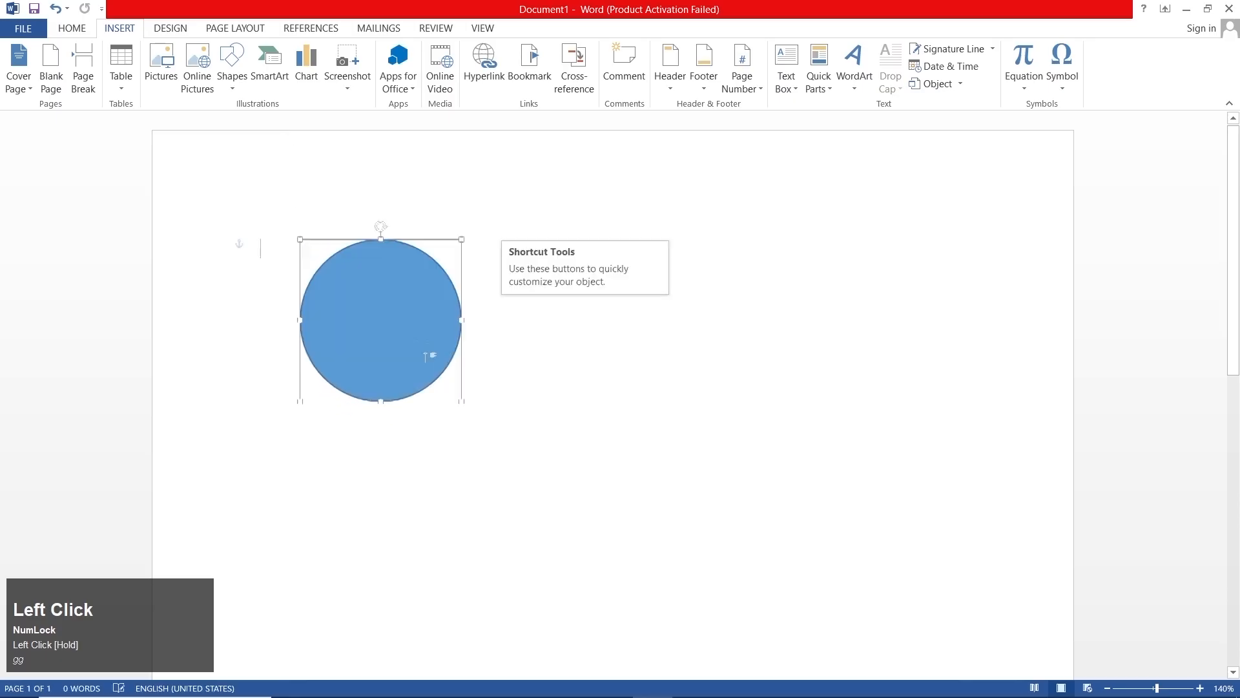
- Draw an isosceles triangle about 1.42" high and 2.88" wide and move it up beside the circle
left_click(127, 32)
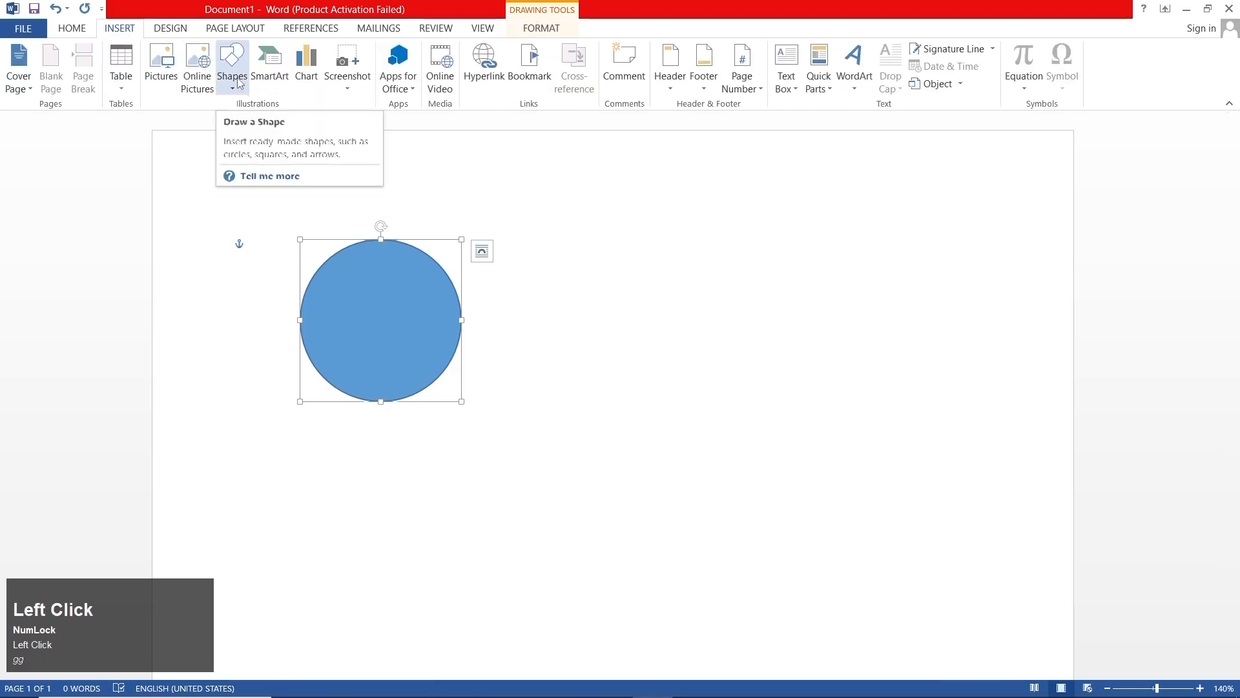
left_click(234, 76)
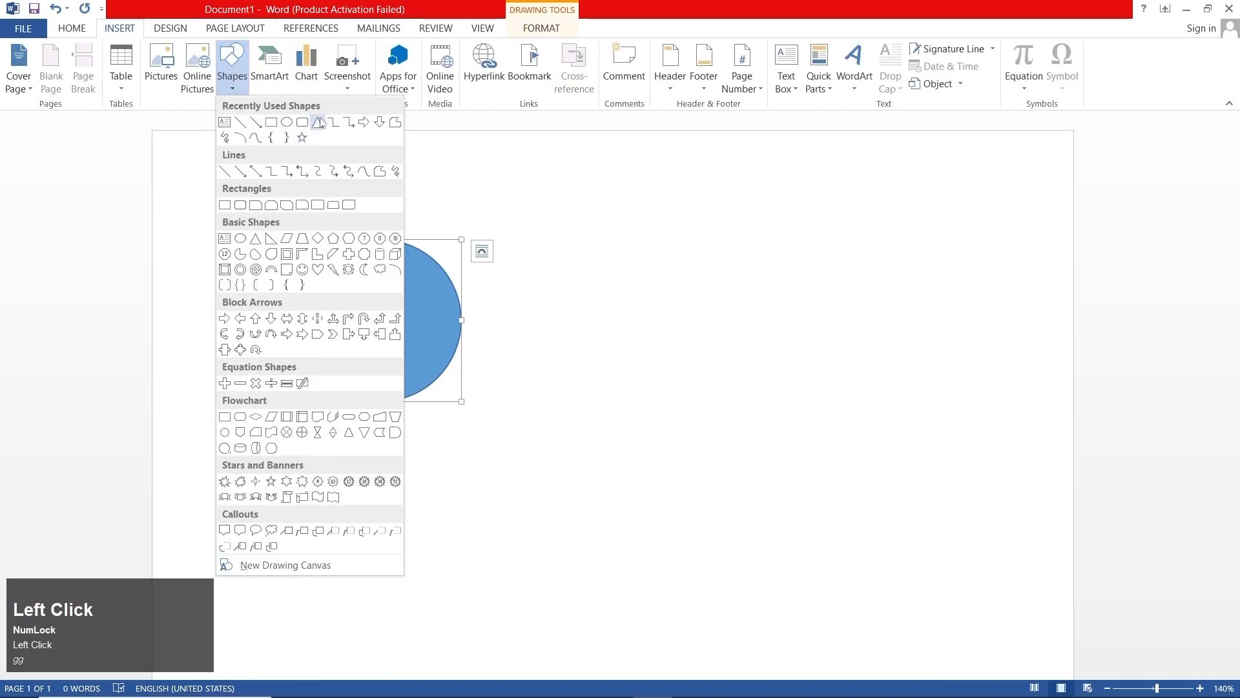
left_click(320, 122)
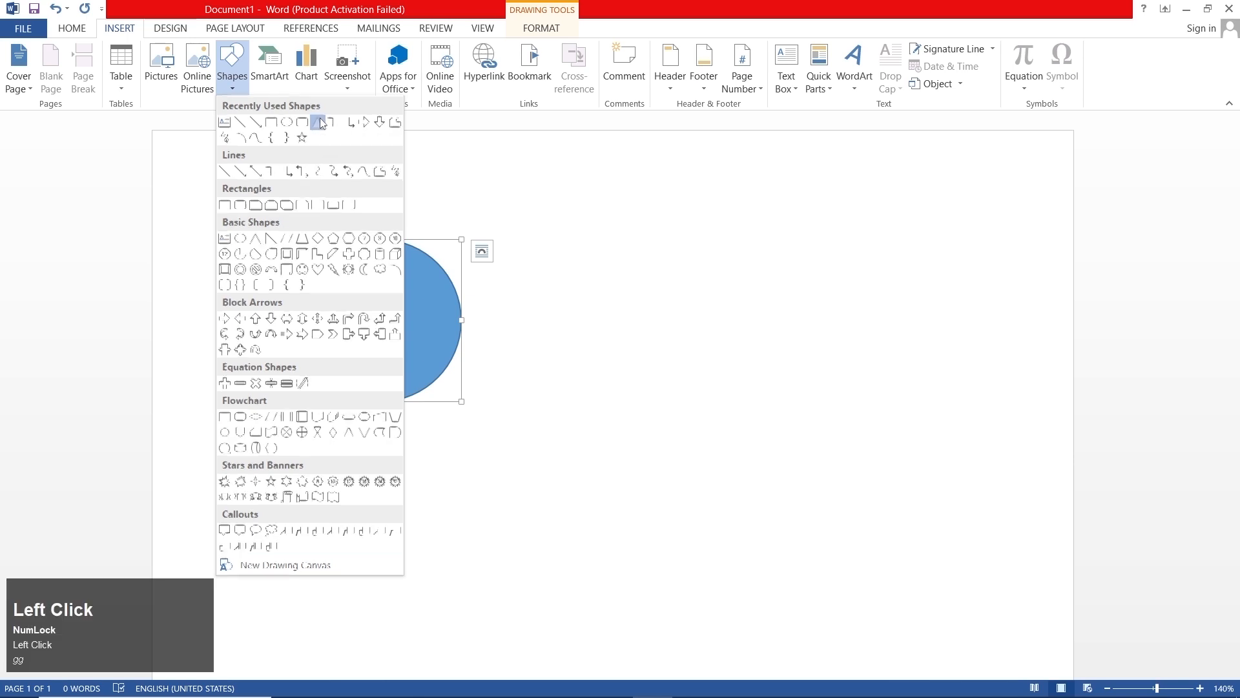
left_click_drag(968, 359, 657, 515)
left_click_drag(780, 425, 773, 333)
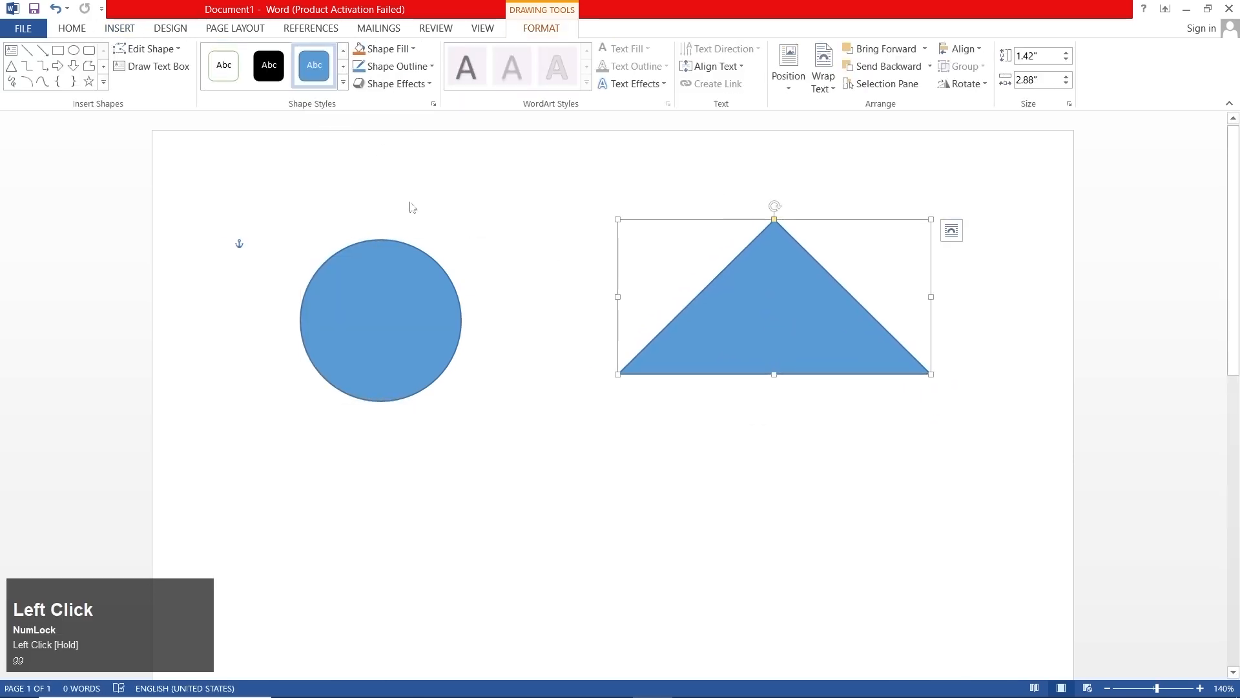
- Move the triangle slightly down and to the right on its own, leaving the circle in place
left_click(71, 28)
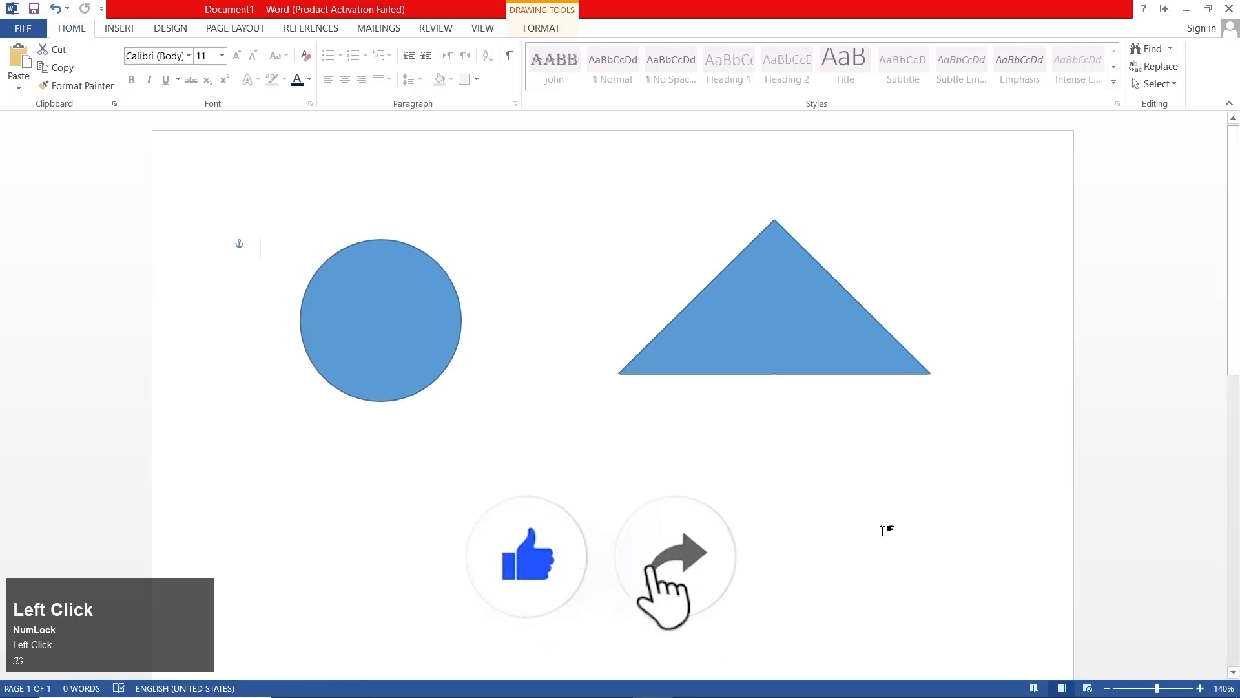
left_click(823, 435)
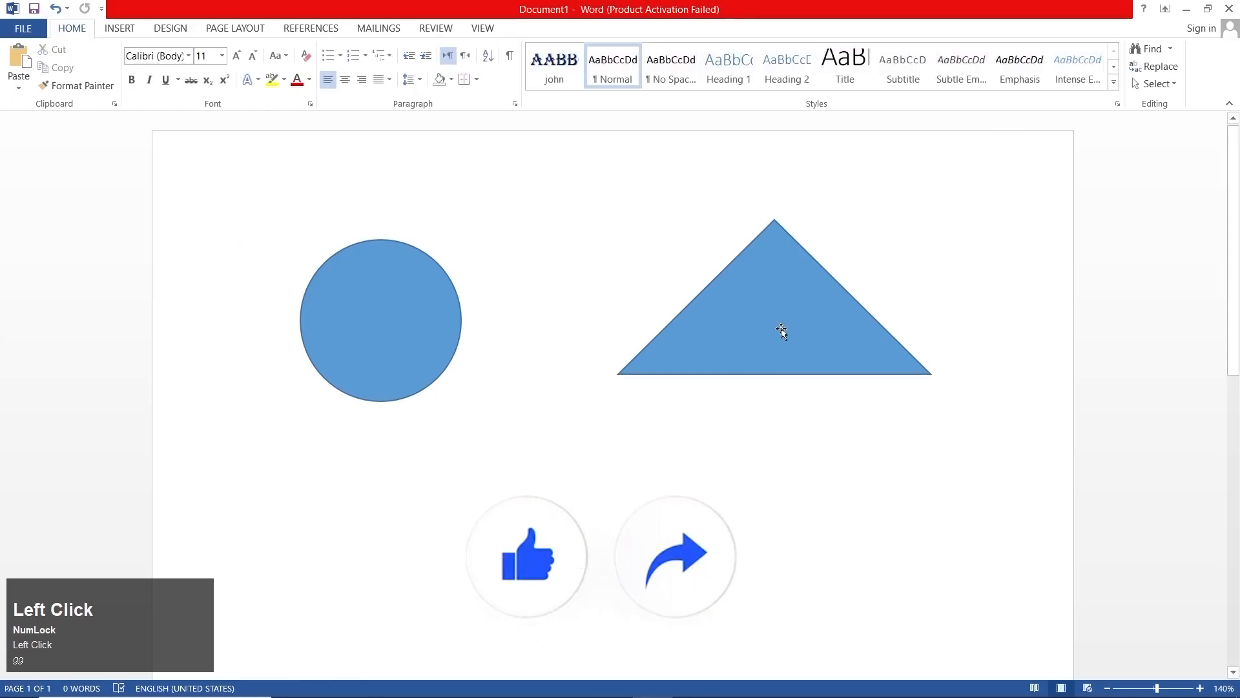
left_click_drag(781, 331, 794, 374)
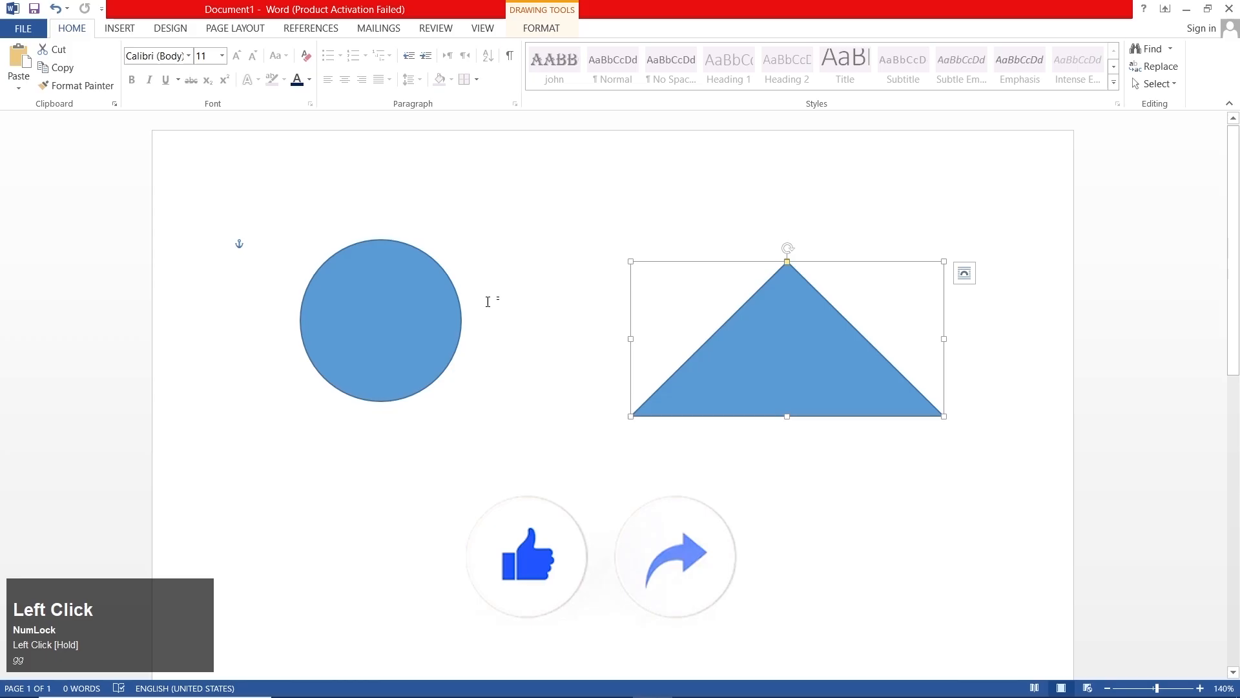
mouse_move(788, 349)
left_mouse_down()
mouse_move(794, 391)
mouse_move(798, 337)
left_mouse_up()
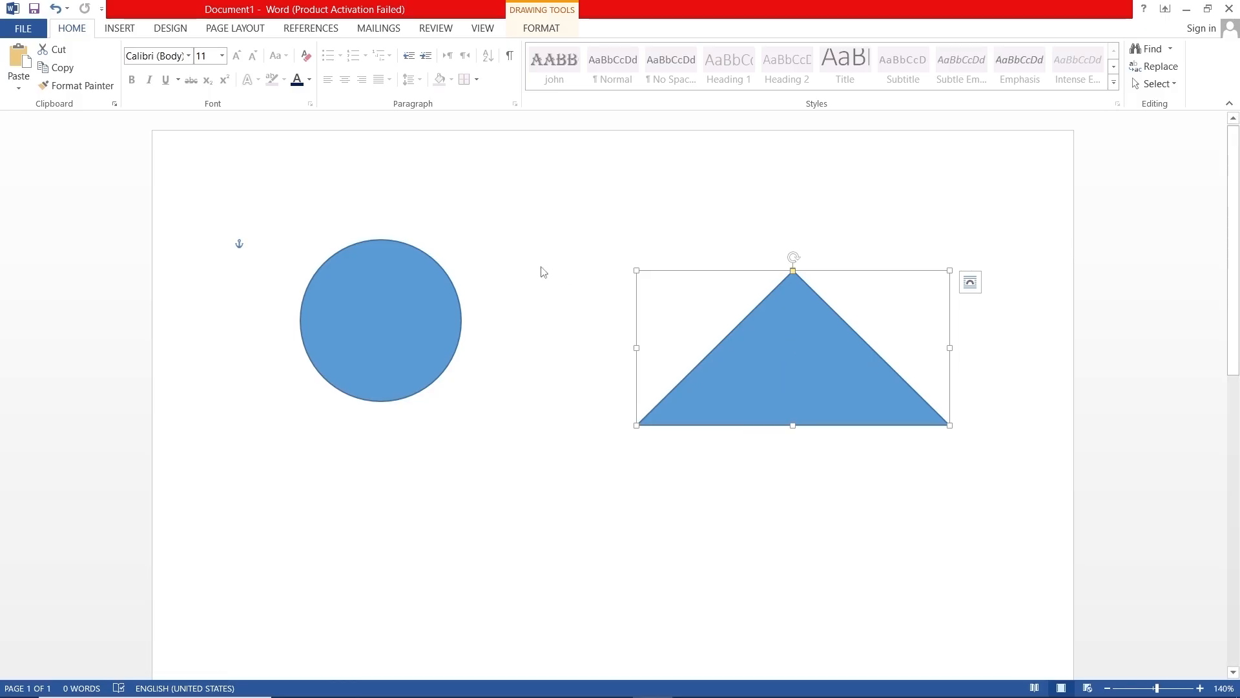
mouse_move(748, 358)
left_mouse_down()
mouse_move(747, 437)
mouse_move(753, 368)
left_mouse_up()
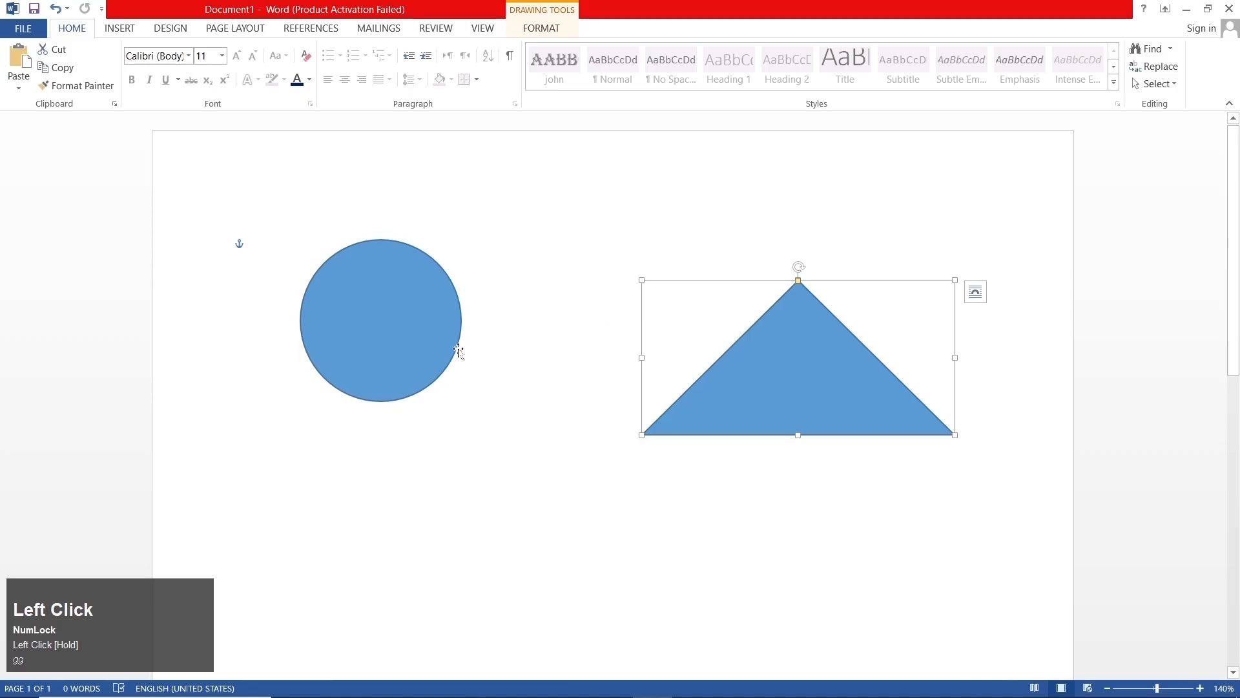
- Add the circle to the triangle's selection, move both shapes down together, and deselect them
left_click(409, 321, "shift")
left_click_drag(409, 321, 405, 377)
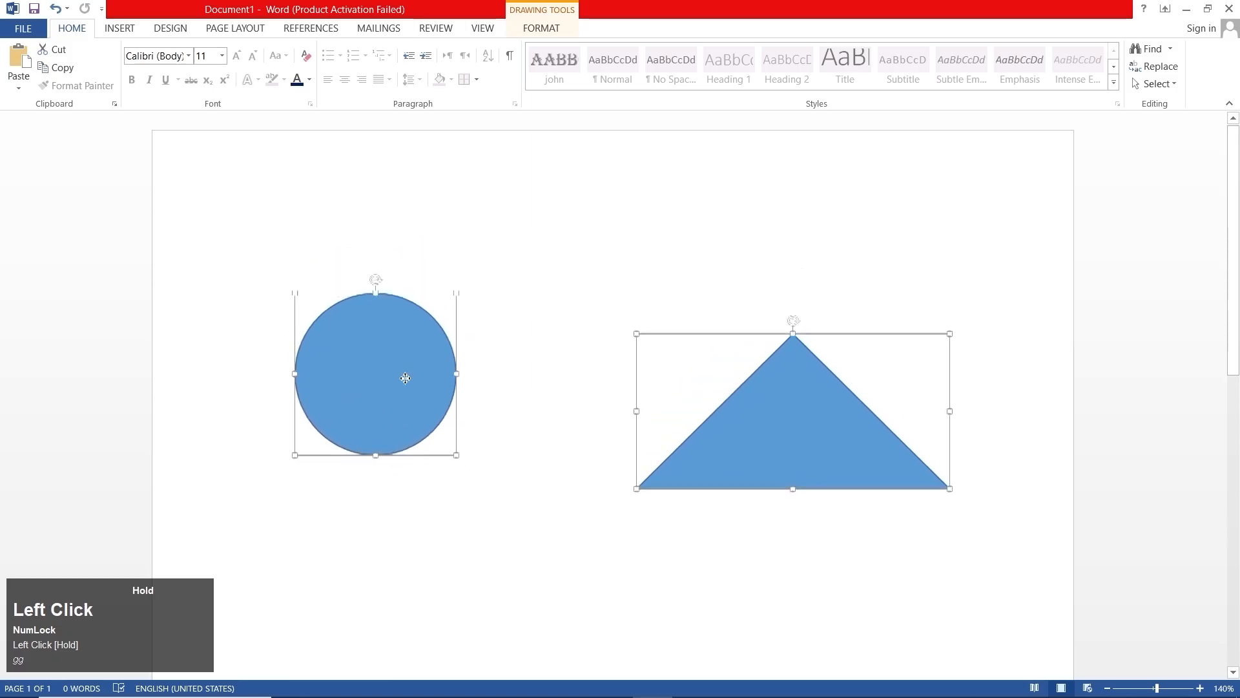
left_click(516, 269)
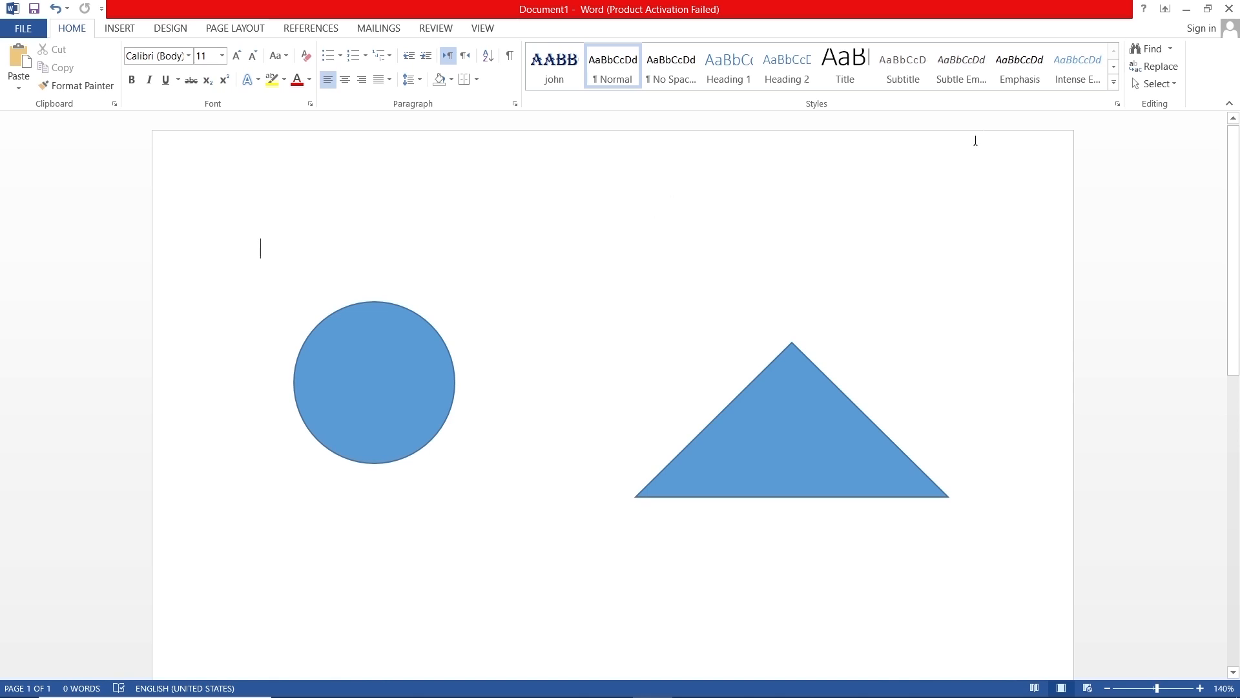
- Select the circle and triangle together with Select Objects, move both to the left, and deselect them
left_click(1138, 82)
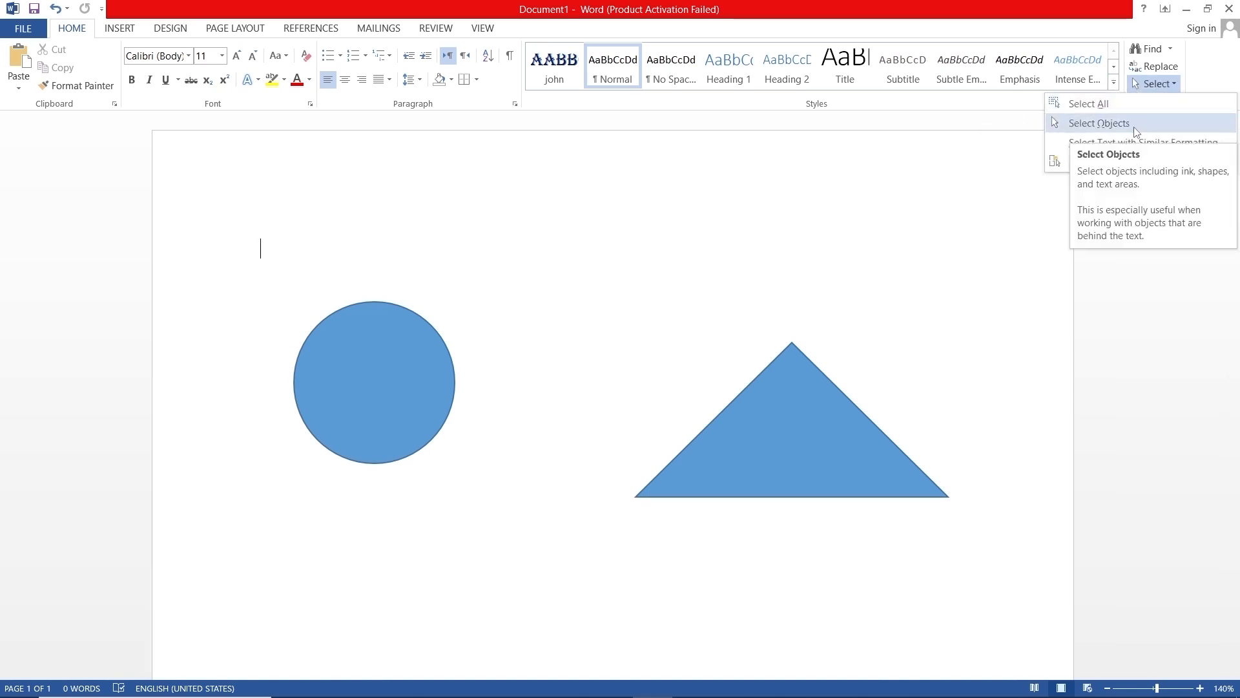
left_click(1136, 126)
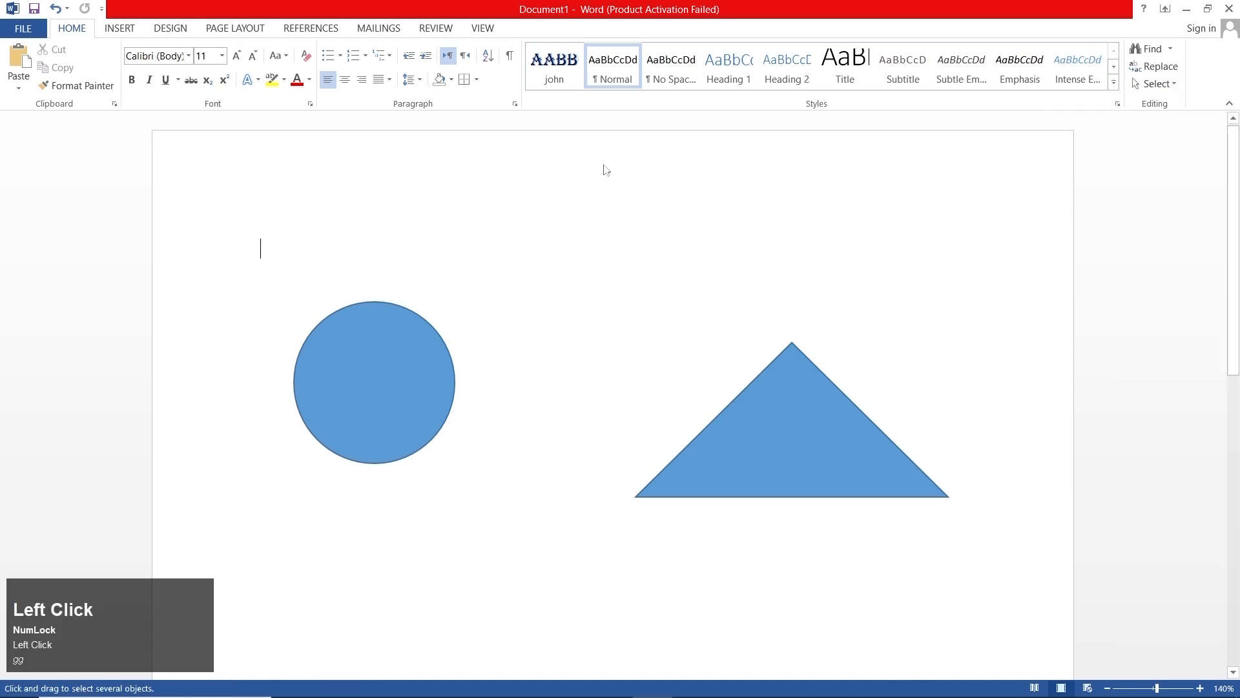
mouse_move(228, 221)
left_mouse_down()
mouse_move(361, 339)
mouse_move(901, 557)
mouse_move(1041, 595)
left_mouse_up()
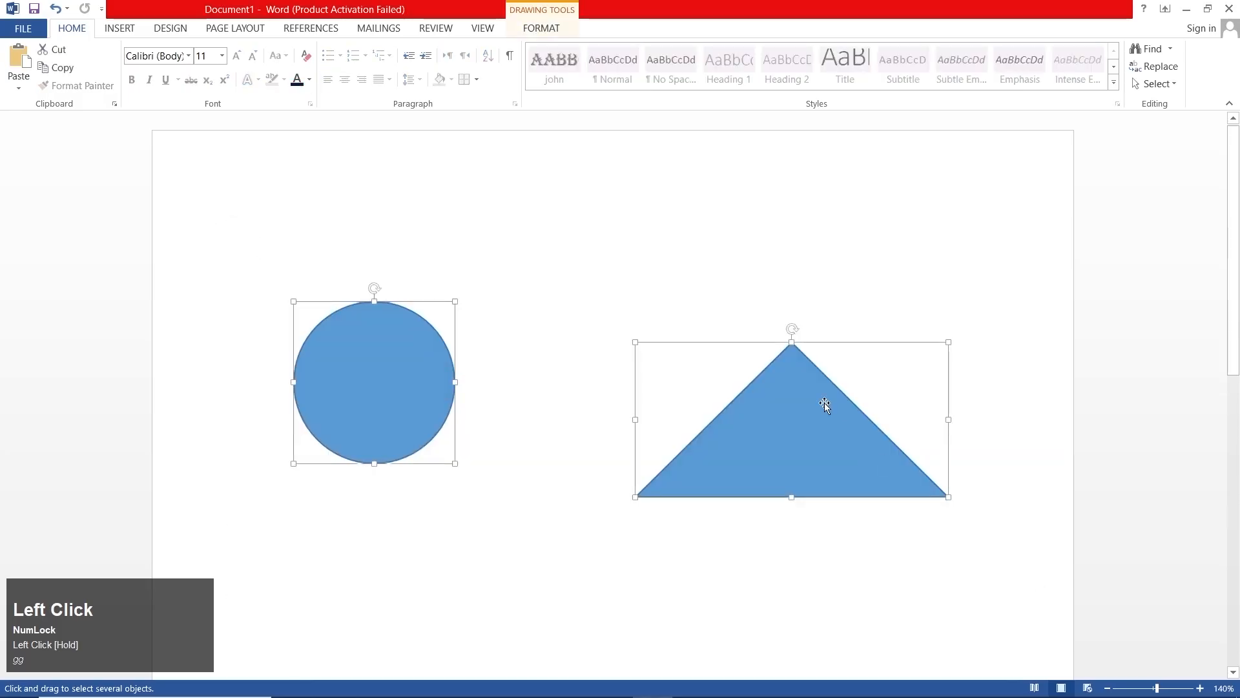
left_click_drag(824, 403, 693, 391)
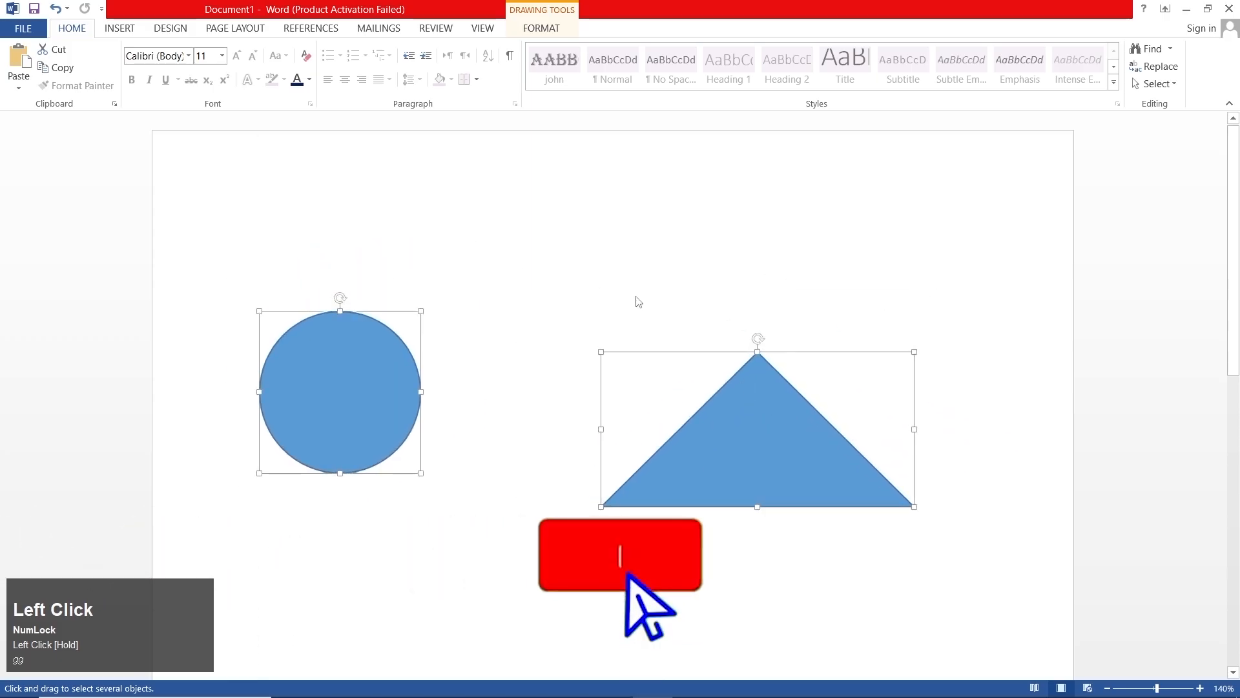
left_click(569, 276)
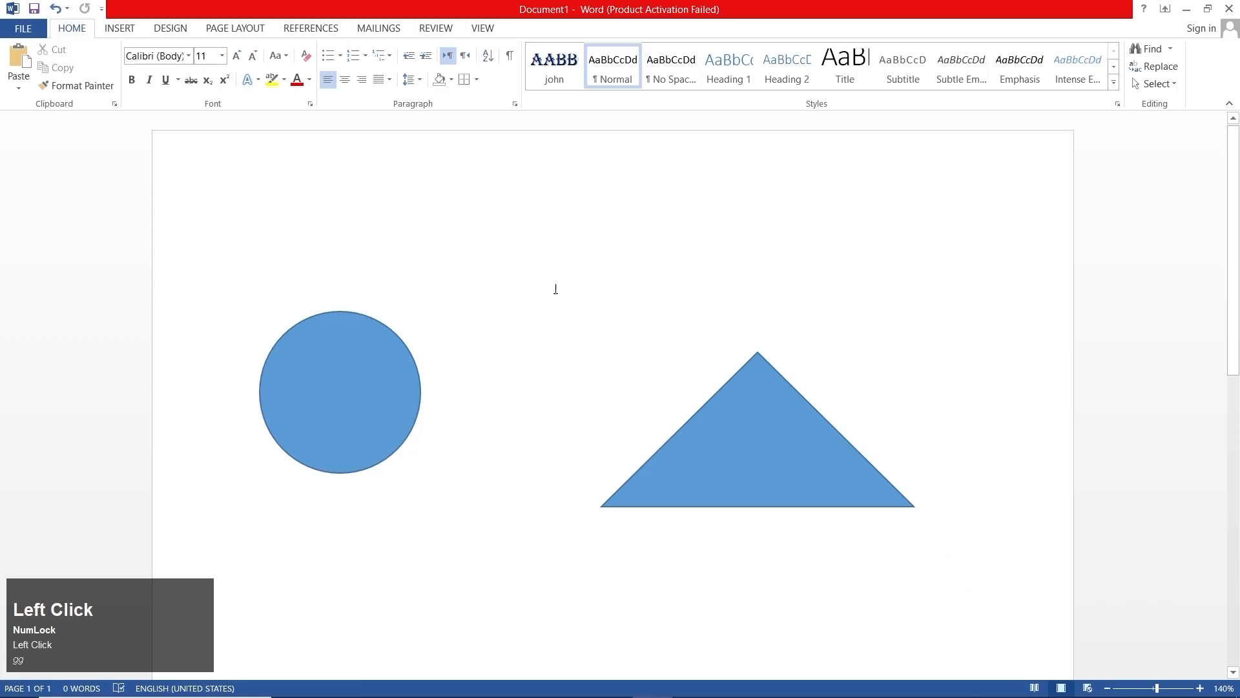
- Open the Selection Pane, hide all the shapes, and show them all again
left_click(1155, 84)
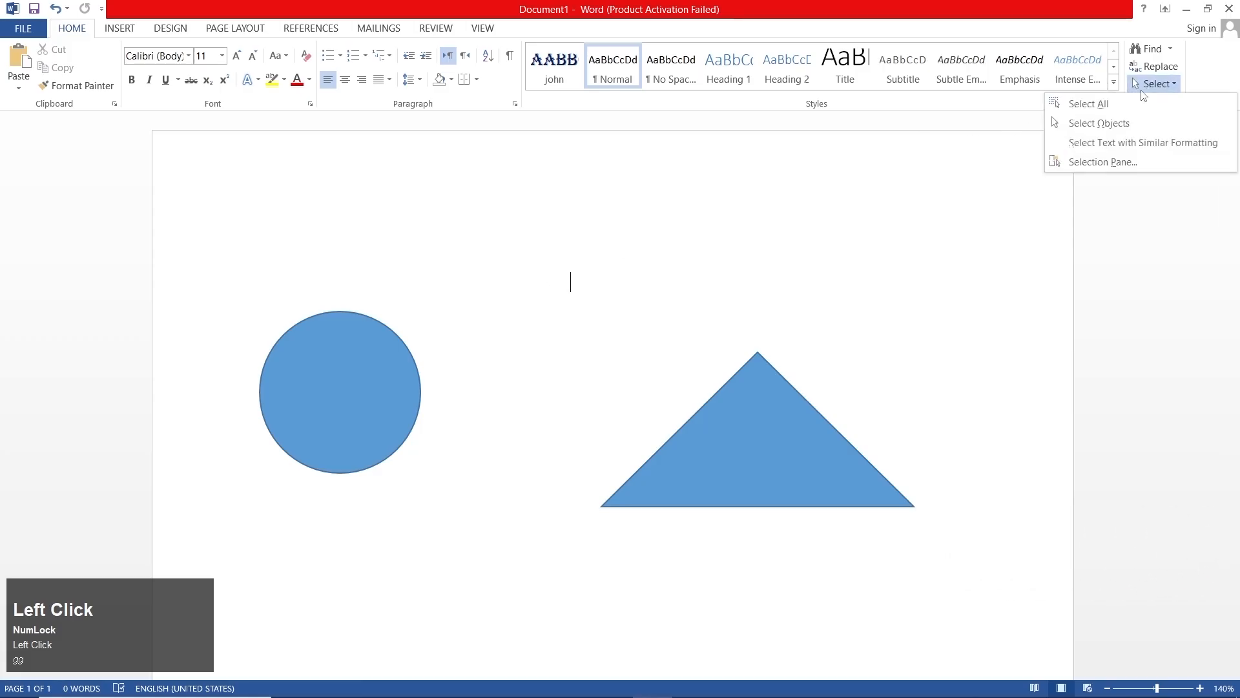
left_click(1112, 166)
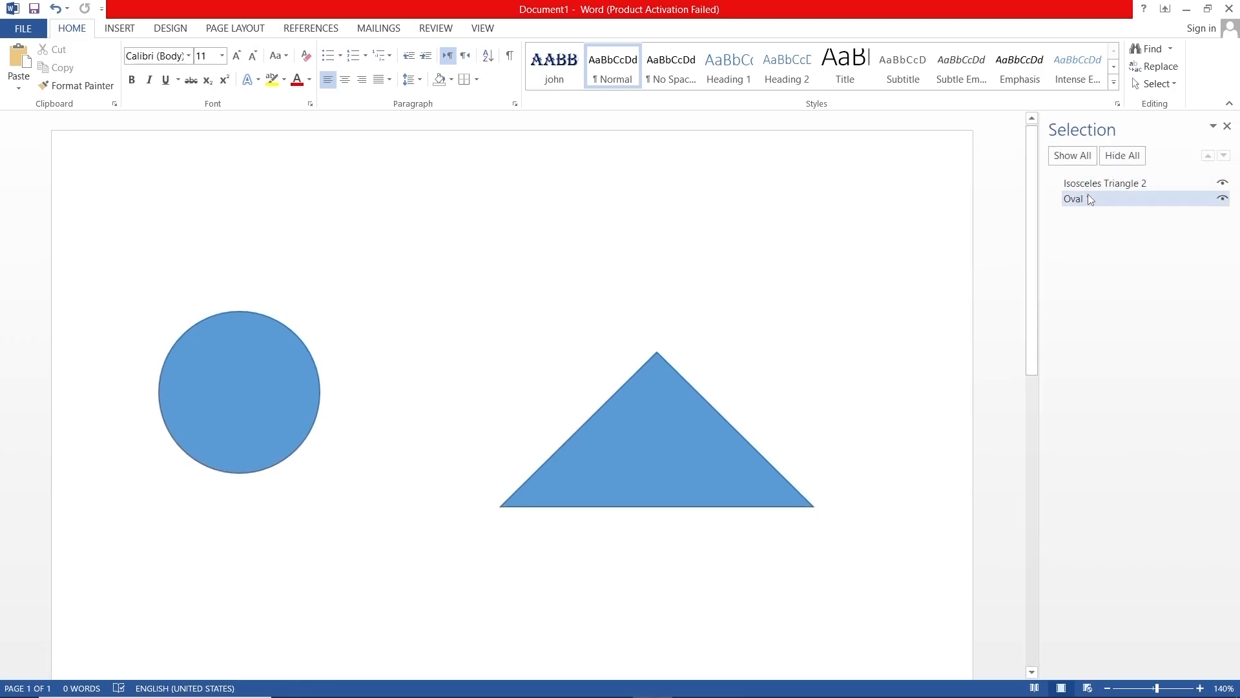
left_click(1127, 157)
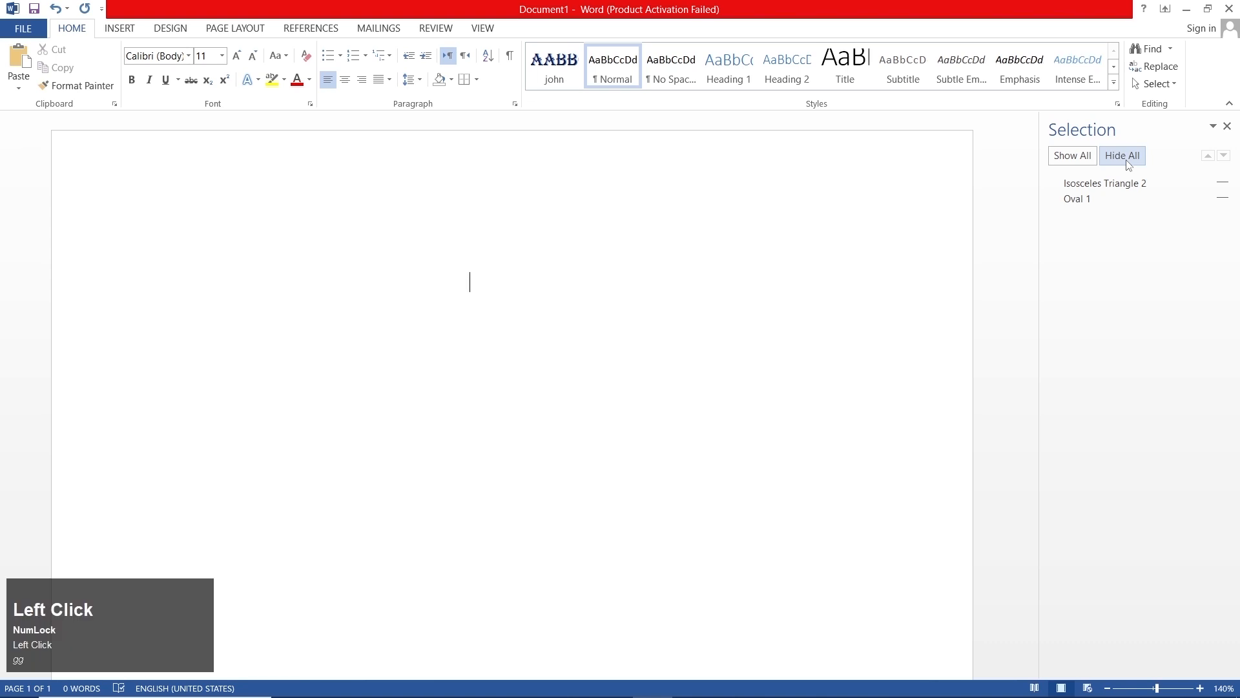
left_click(1073, 156)
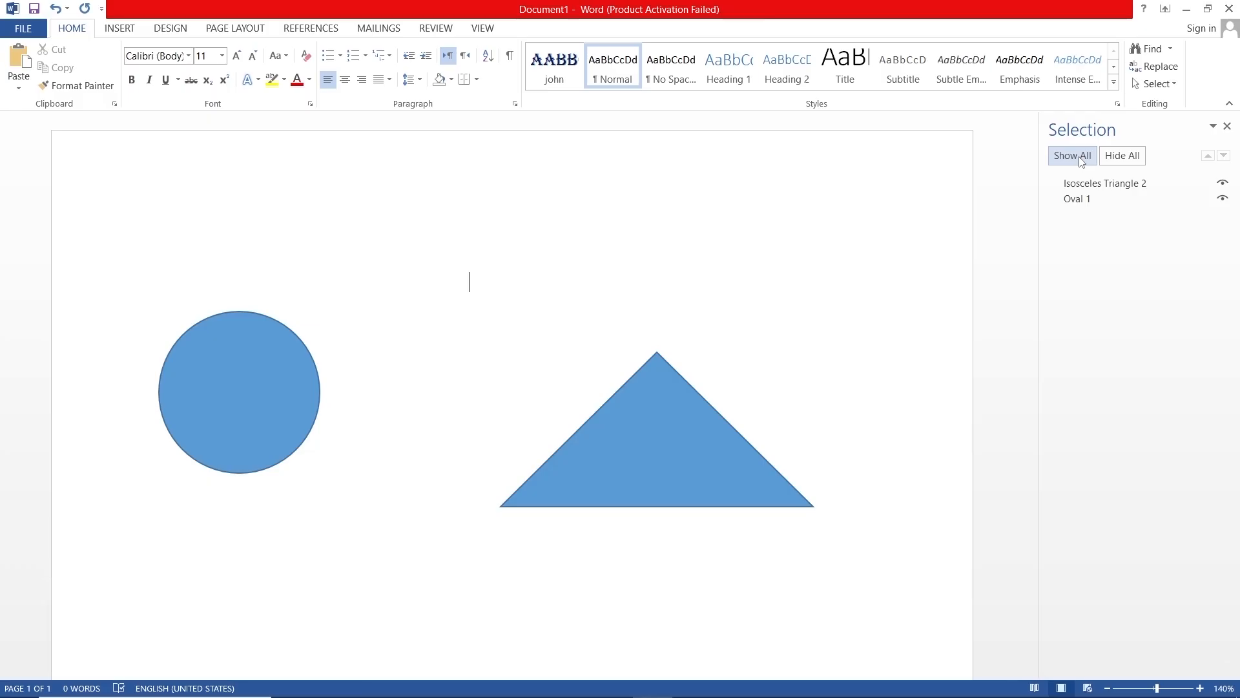
- Toggle the visibility of the triangle and the circle individually off and back on
left_click(1223, 185)
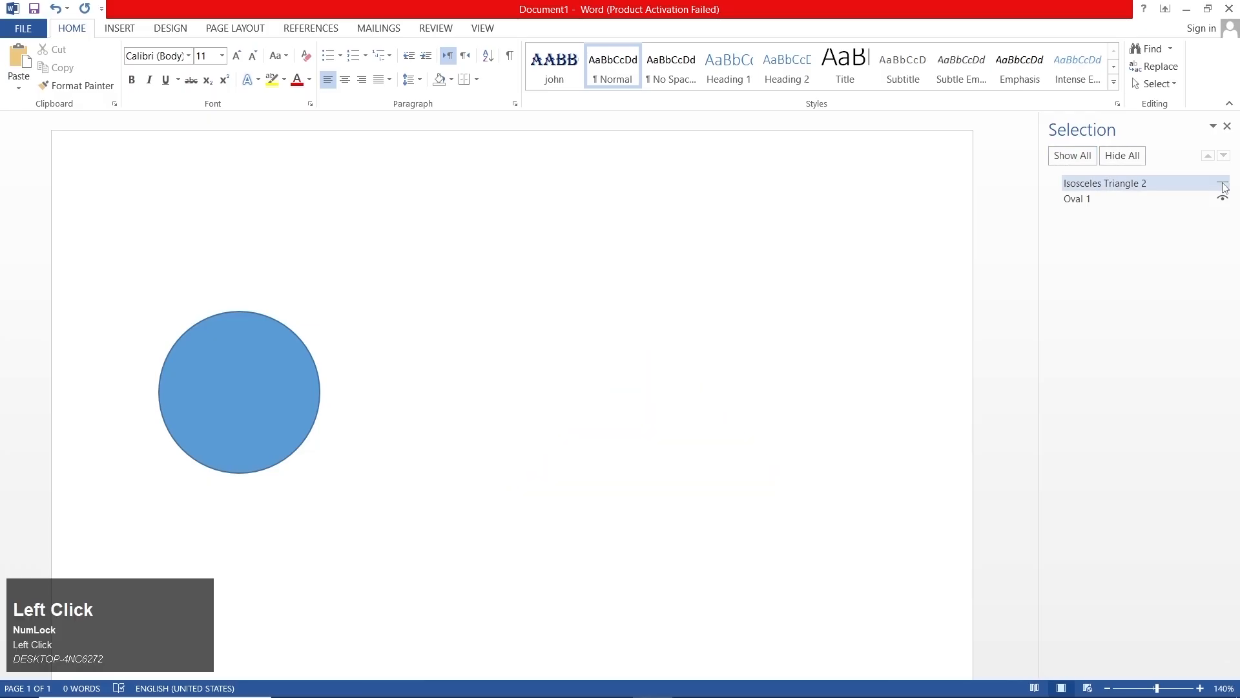
left_click(1223, 184)
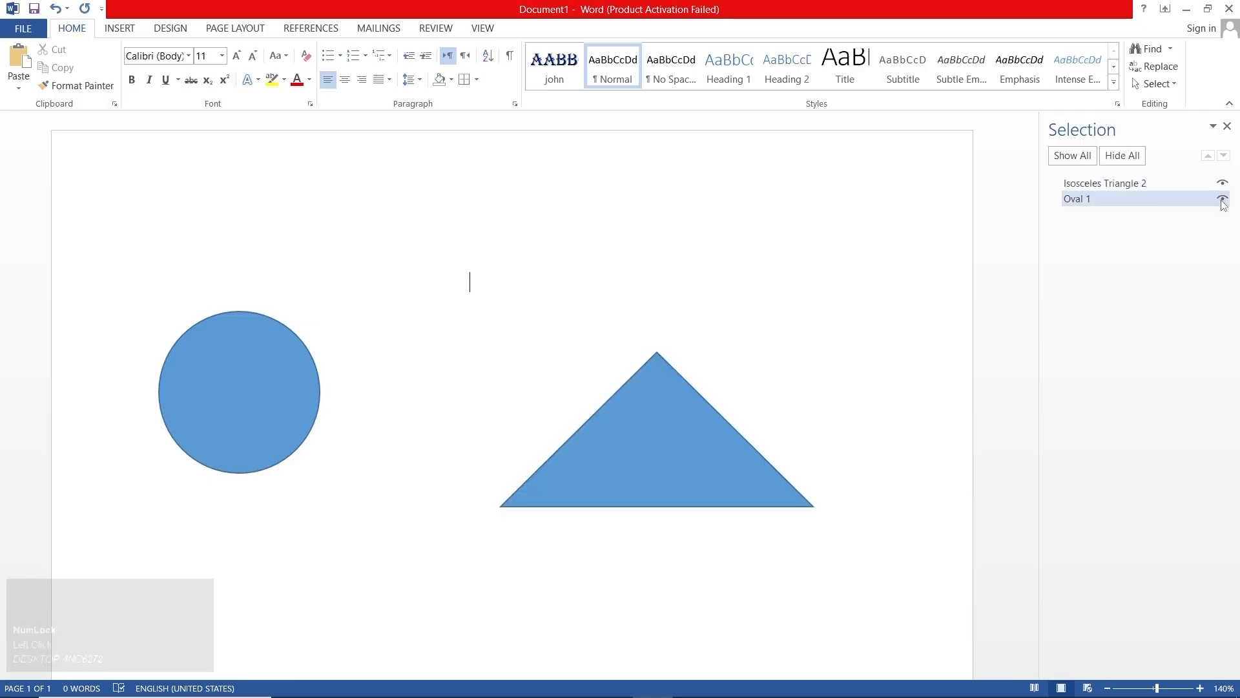
left_click(1221, 201)
left_click(1223, 200)
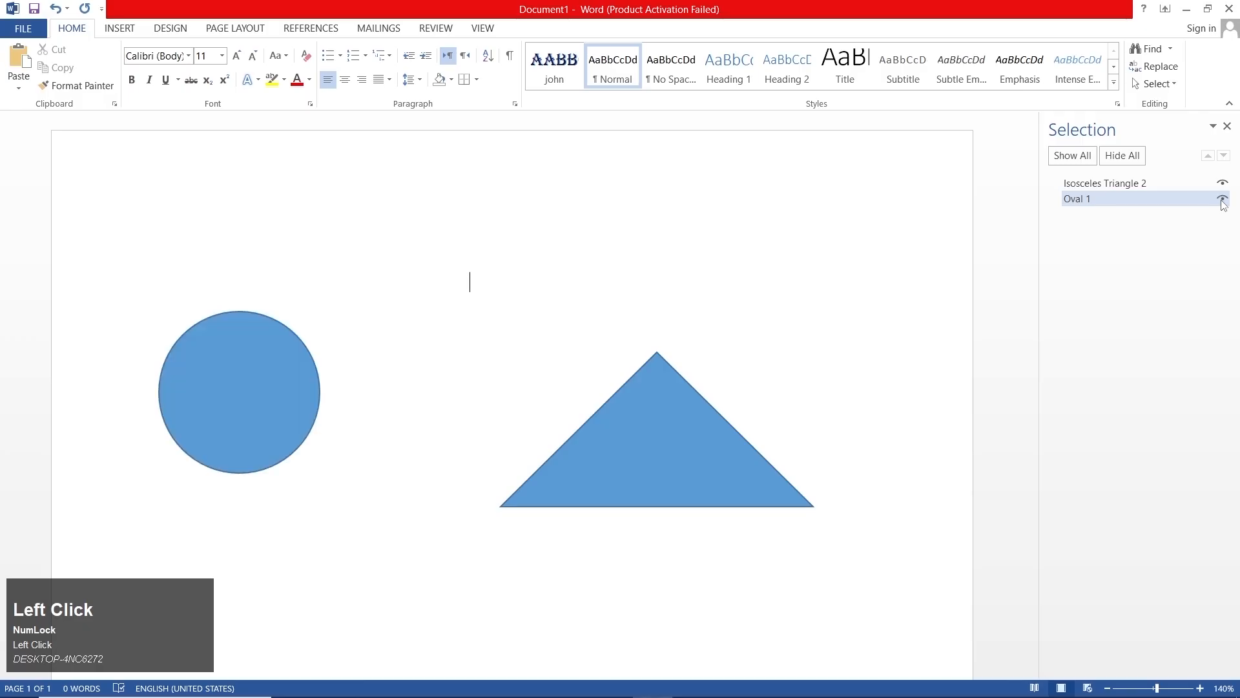
left_click(1223, 184)
left_click(1222, 184)
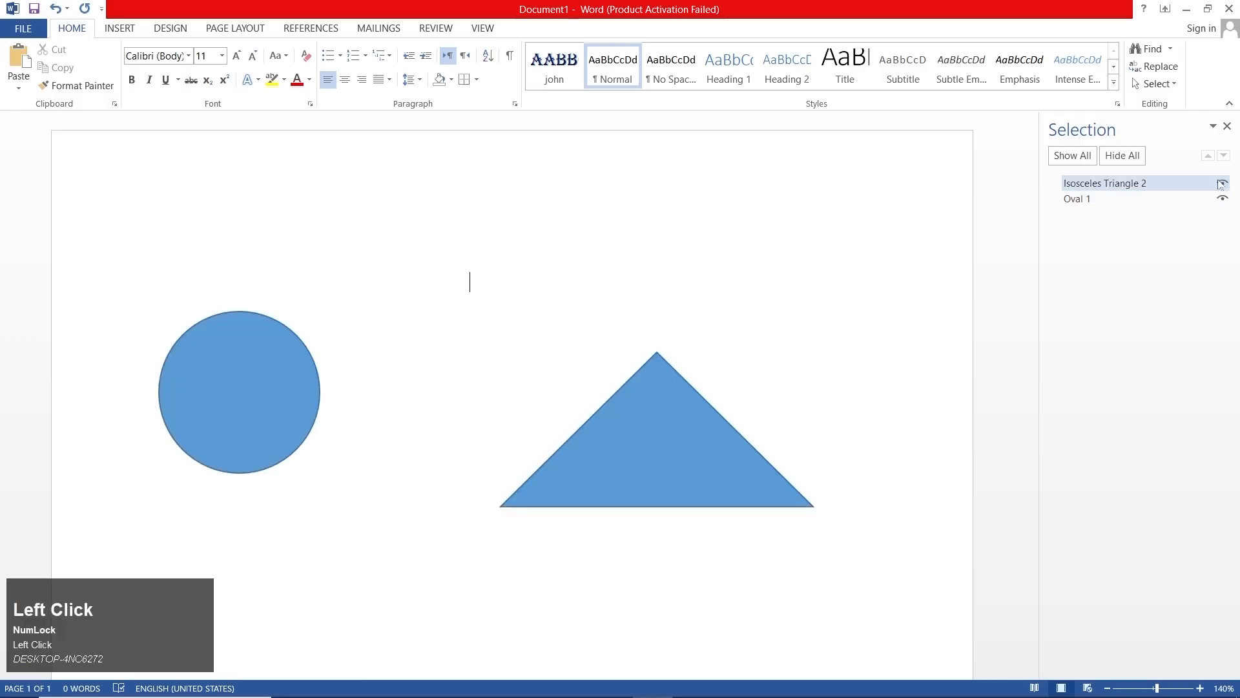
- Rename the triangle as "number one" in the Selection Pane
double_click(1109, 183)
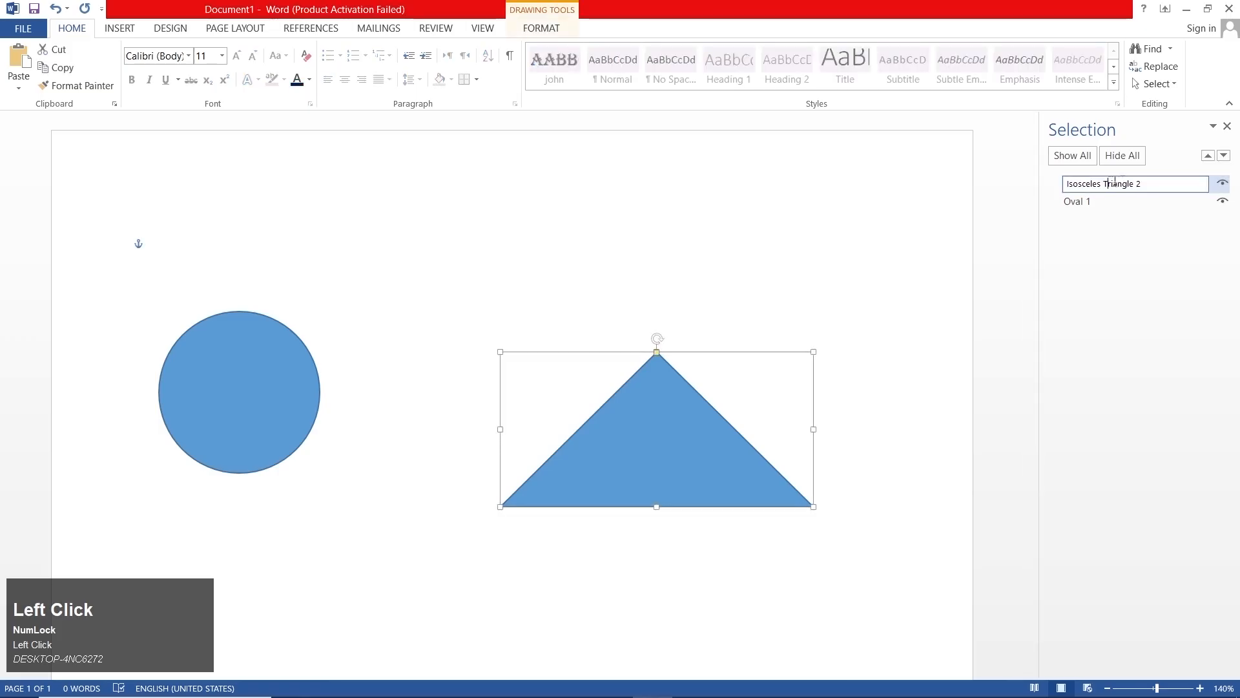
left_click_drag(1142, 180, 968, 226)
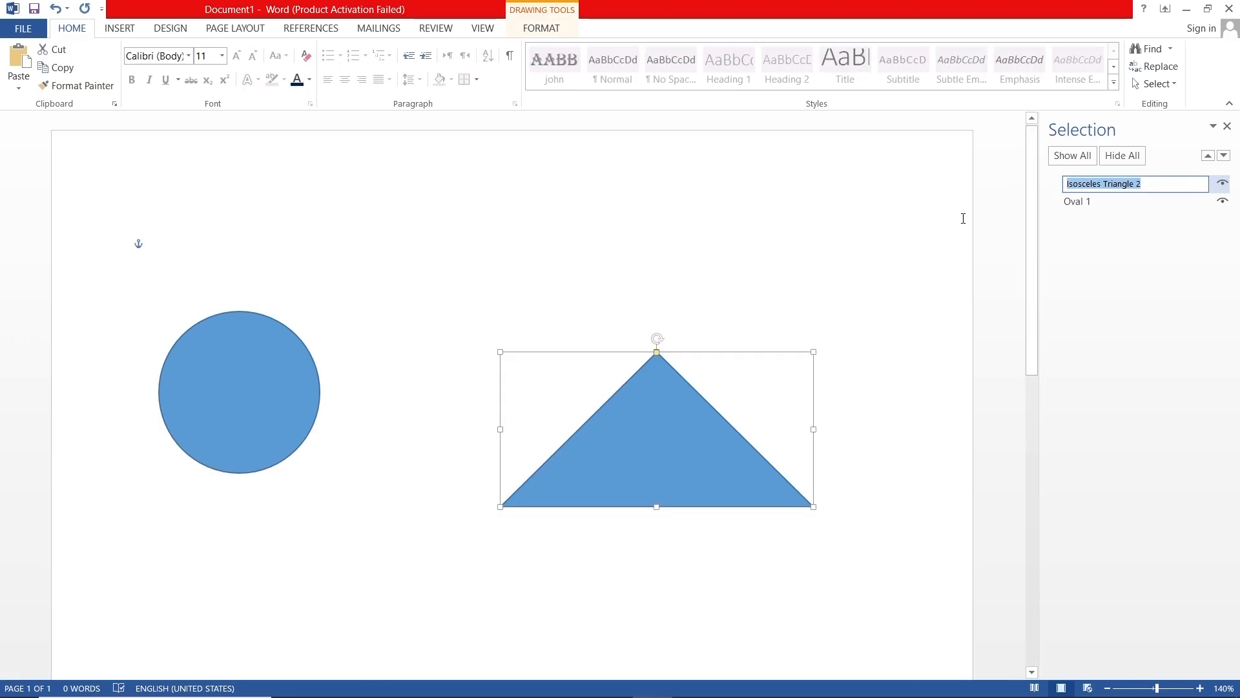
type("dd")
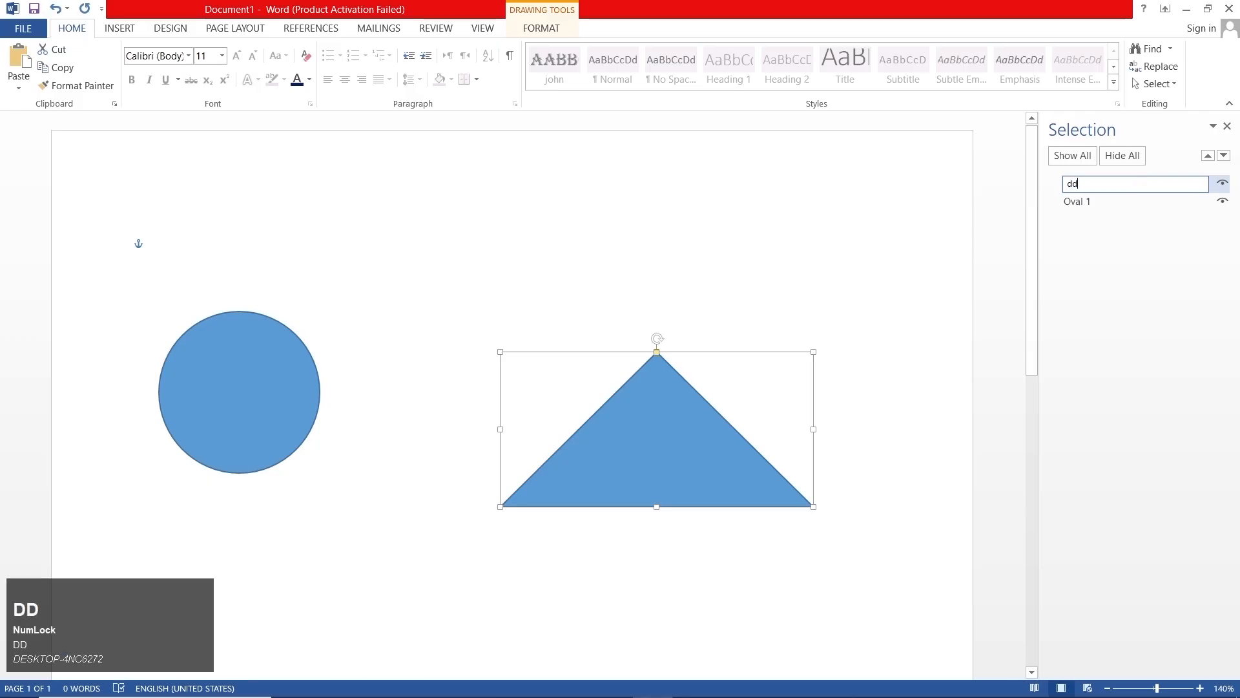
key("BackSpace")
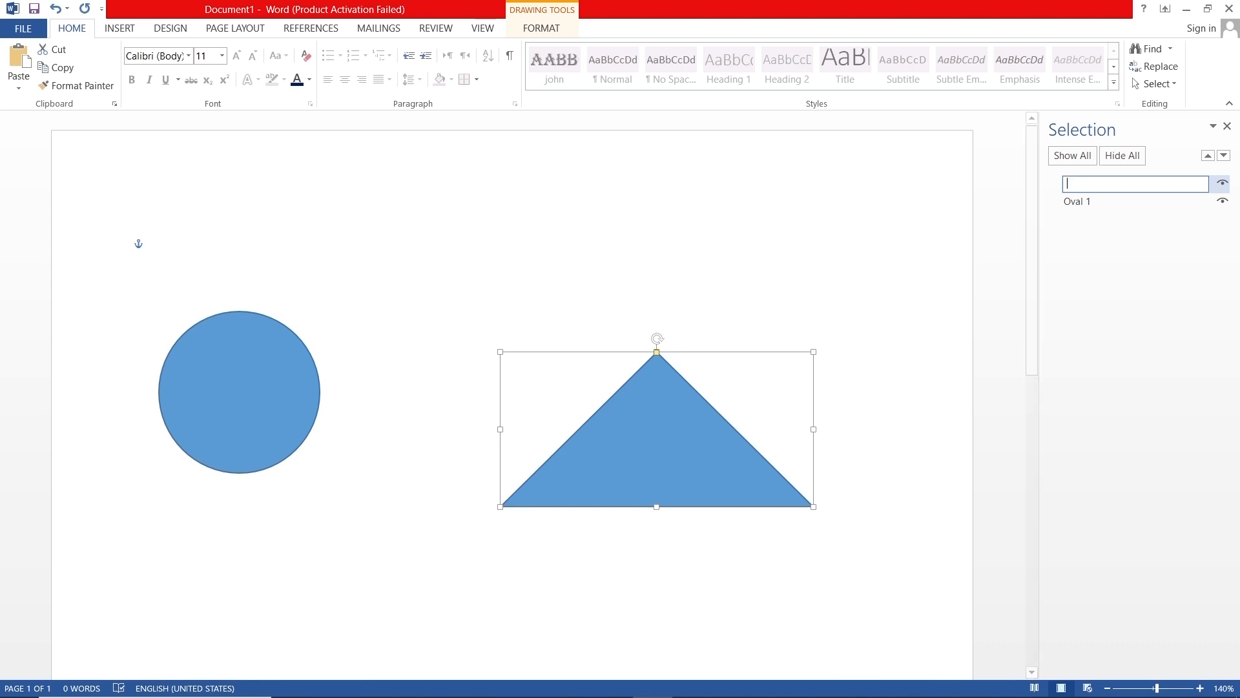
type("number o")
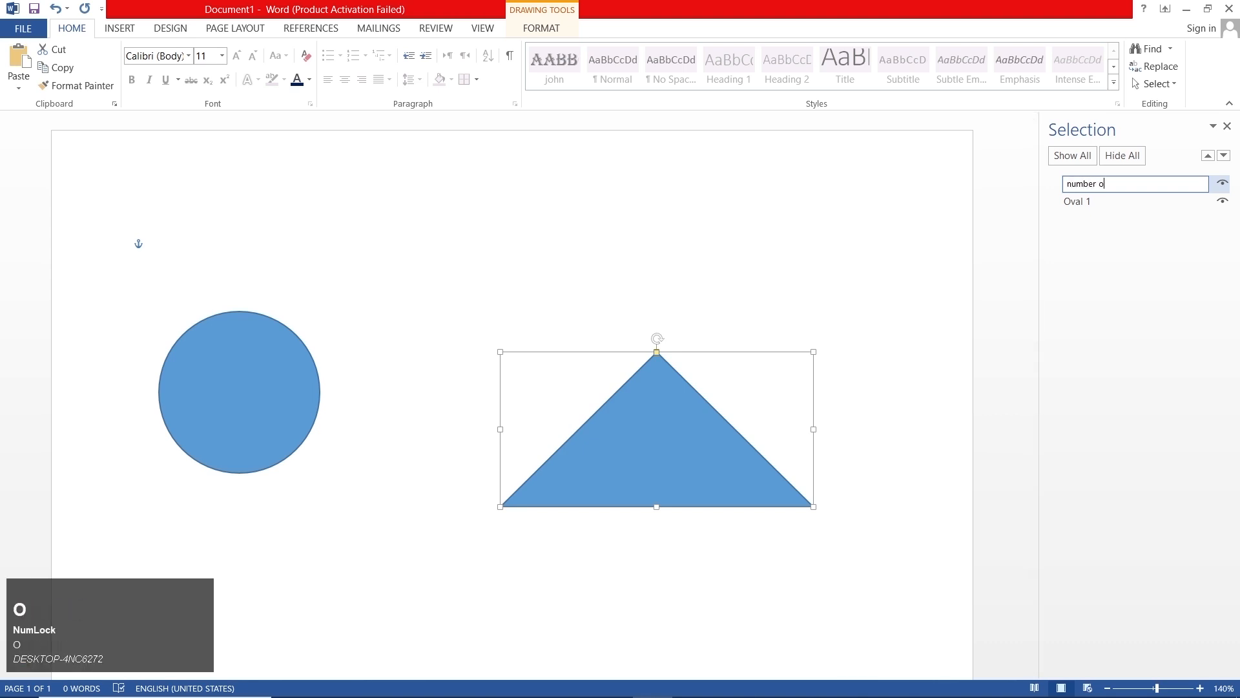
type("ne")
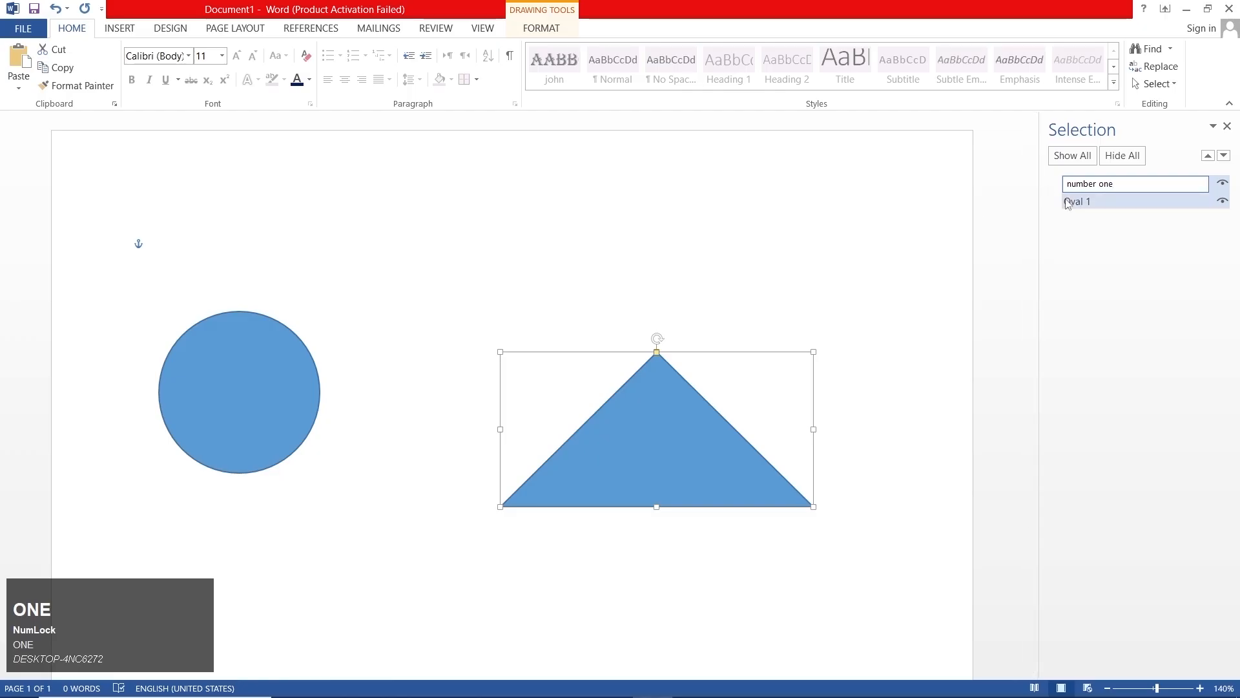
- Rename the circle as "number two" in the Selection Pane
left_click(1088, 201)
left_click(1100, 202)
left_click_drag(1101, 200, 940, 186)
type("n")
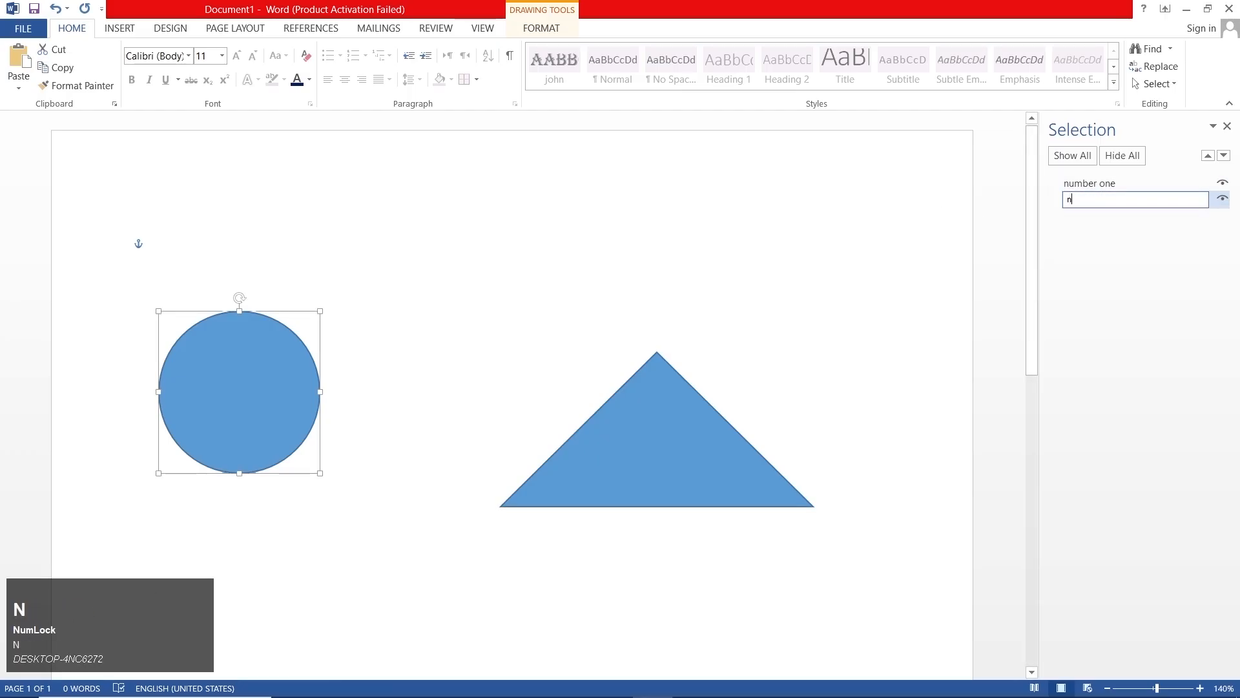
type("umber two")
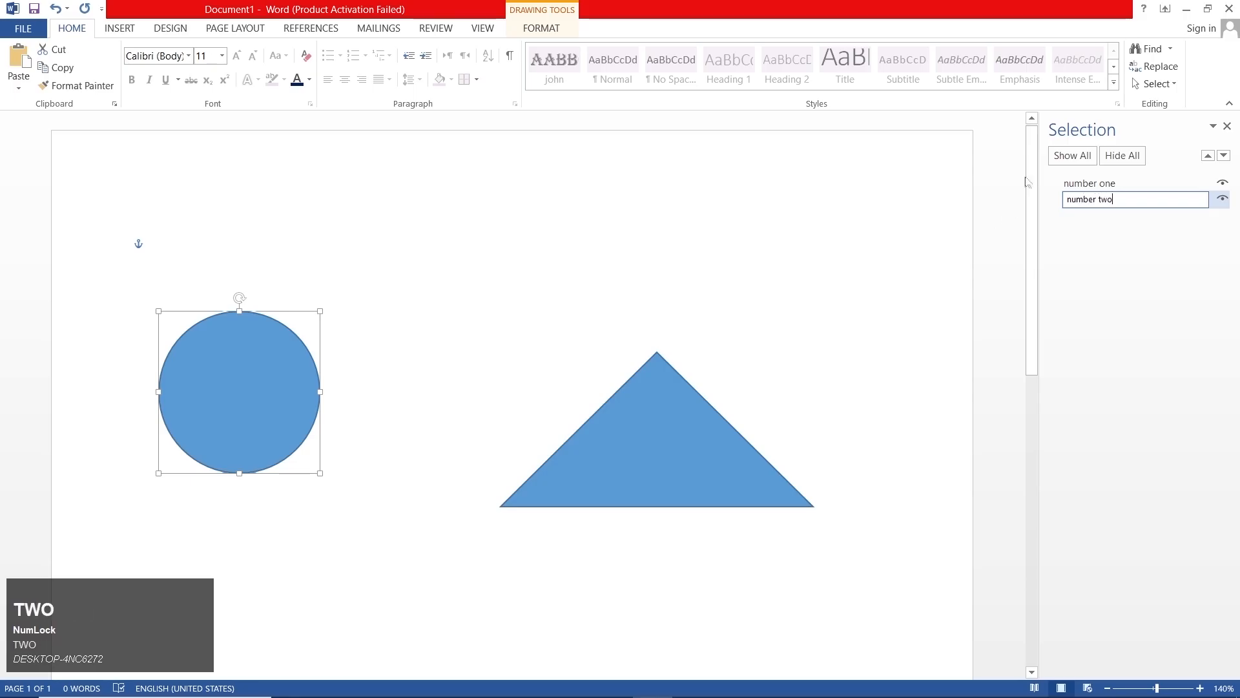
left_click(1105, 270)
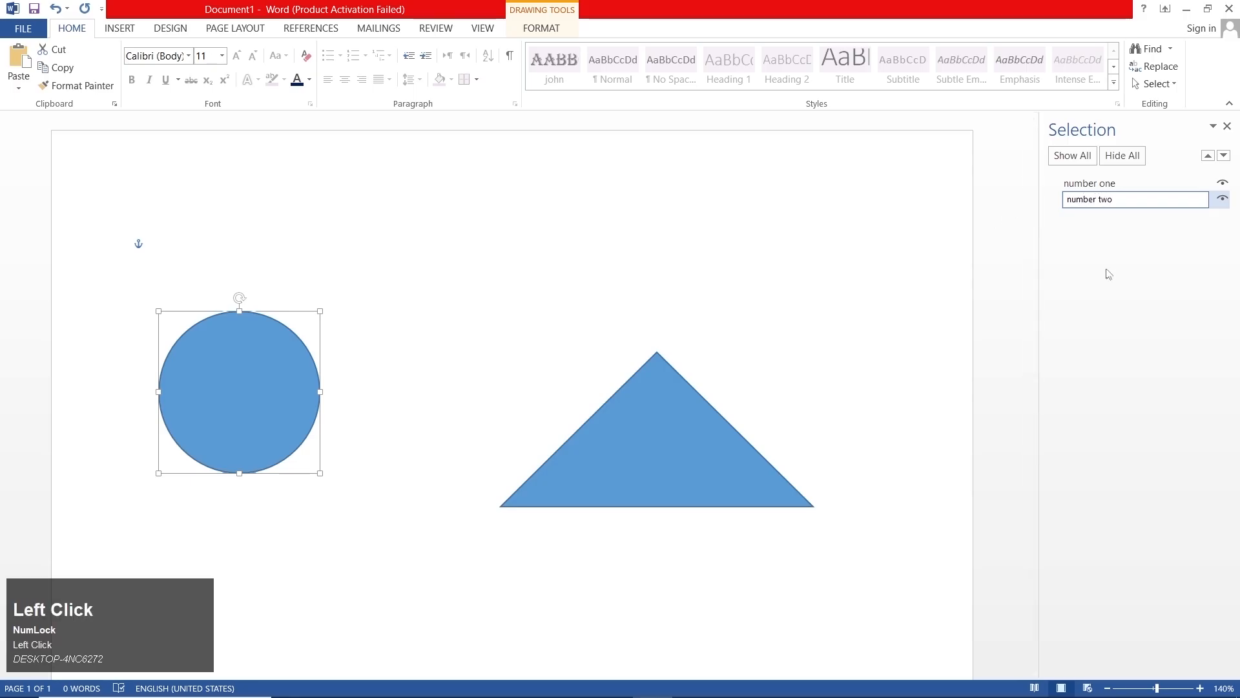
- Select the triangle and the circle in turn by their list names, and close the Selection Pane
left_click(1106, 184)
left_click(1098, 198)
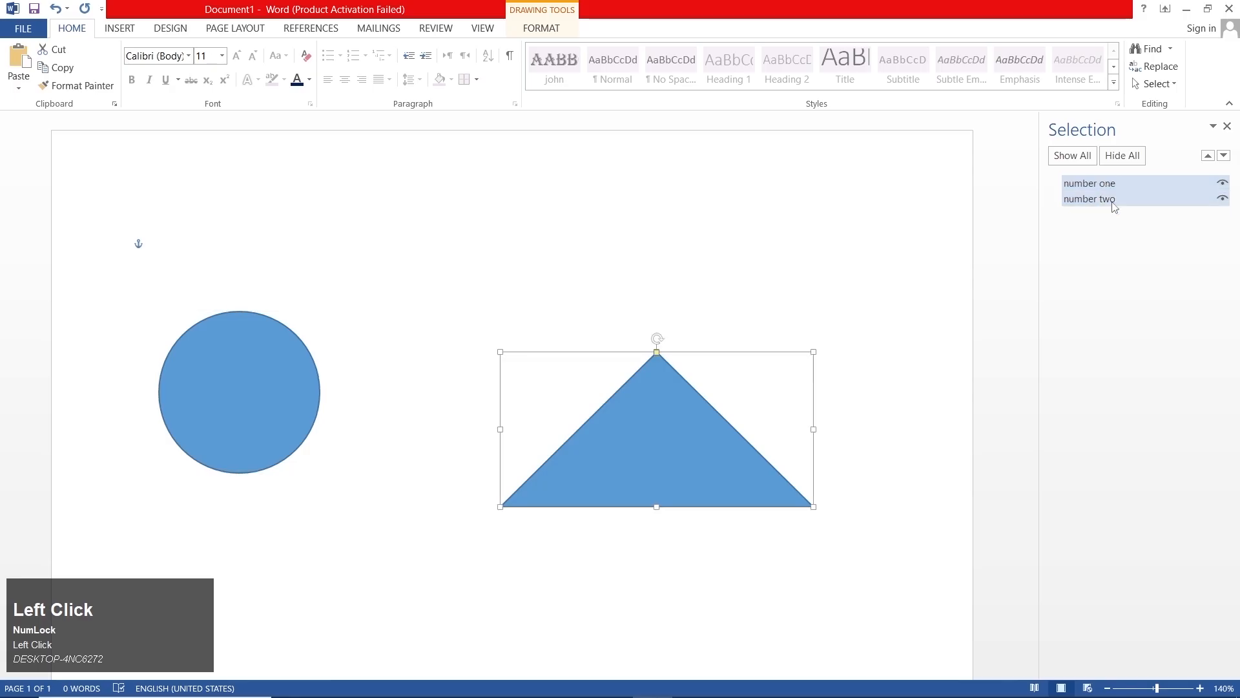
left_click(1226, 126)
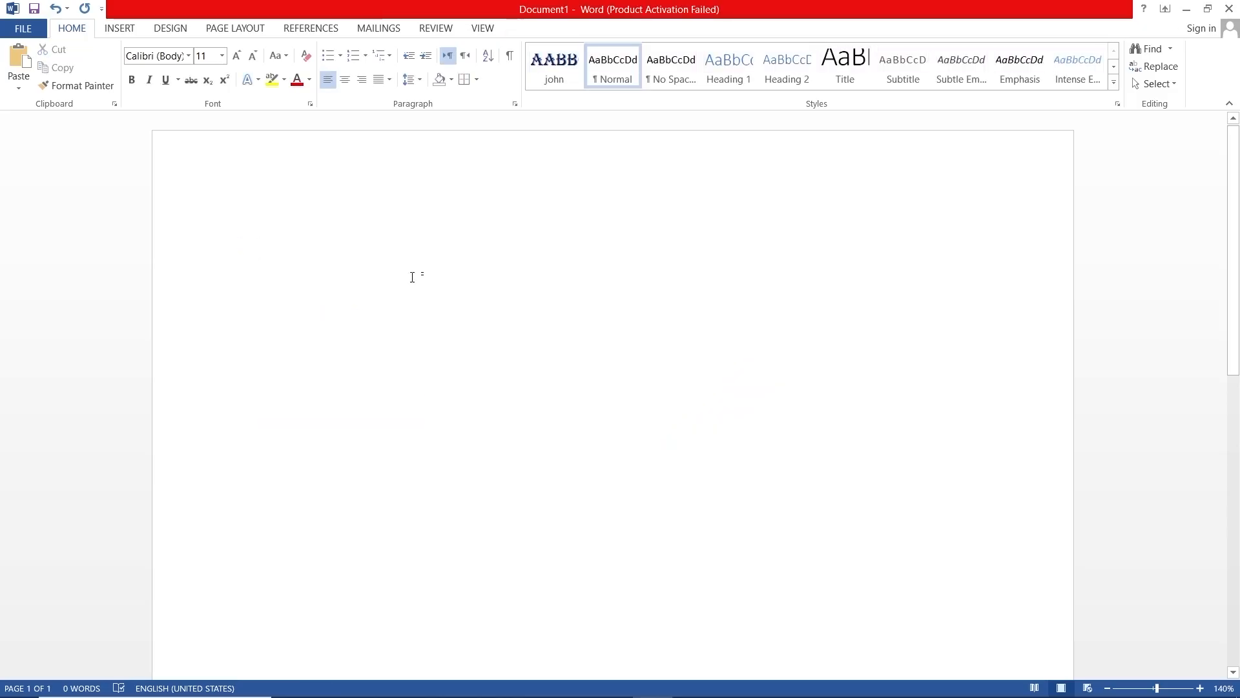
- Write the sentence "Today is something that will be happening" on the blank page
type("today")
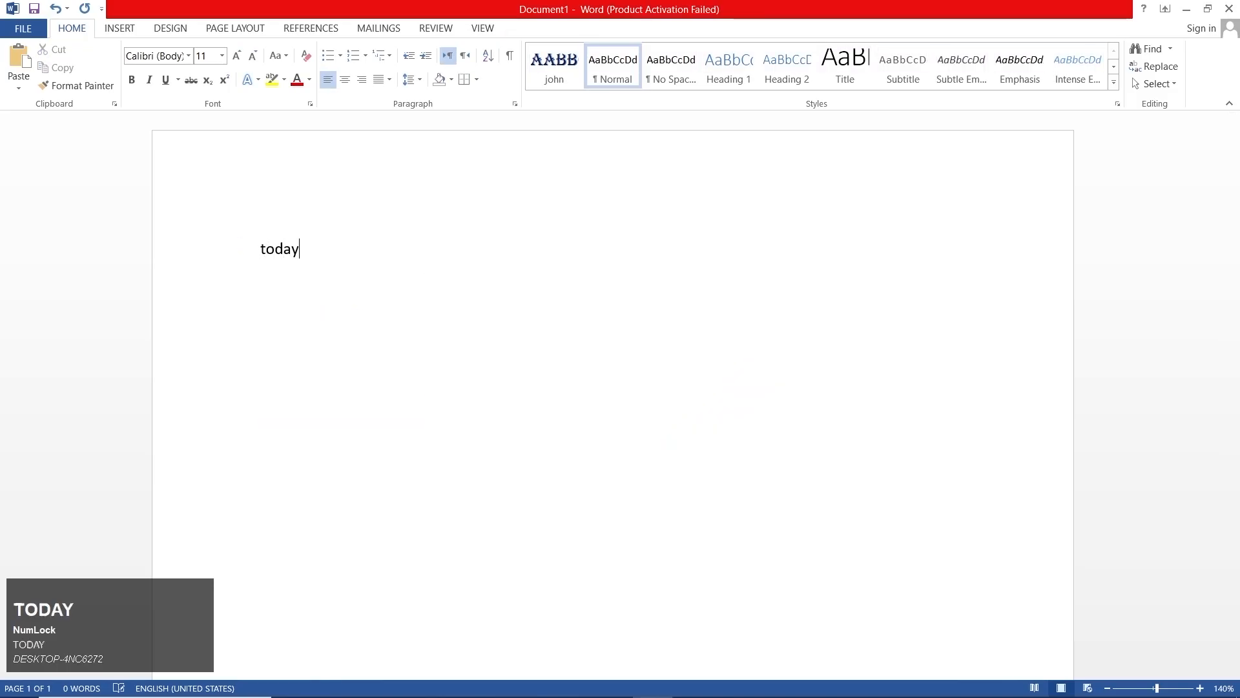
type("is something that will be happening")
left_click(622, 259)
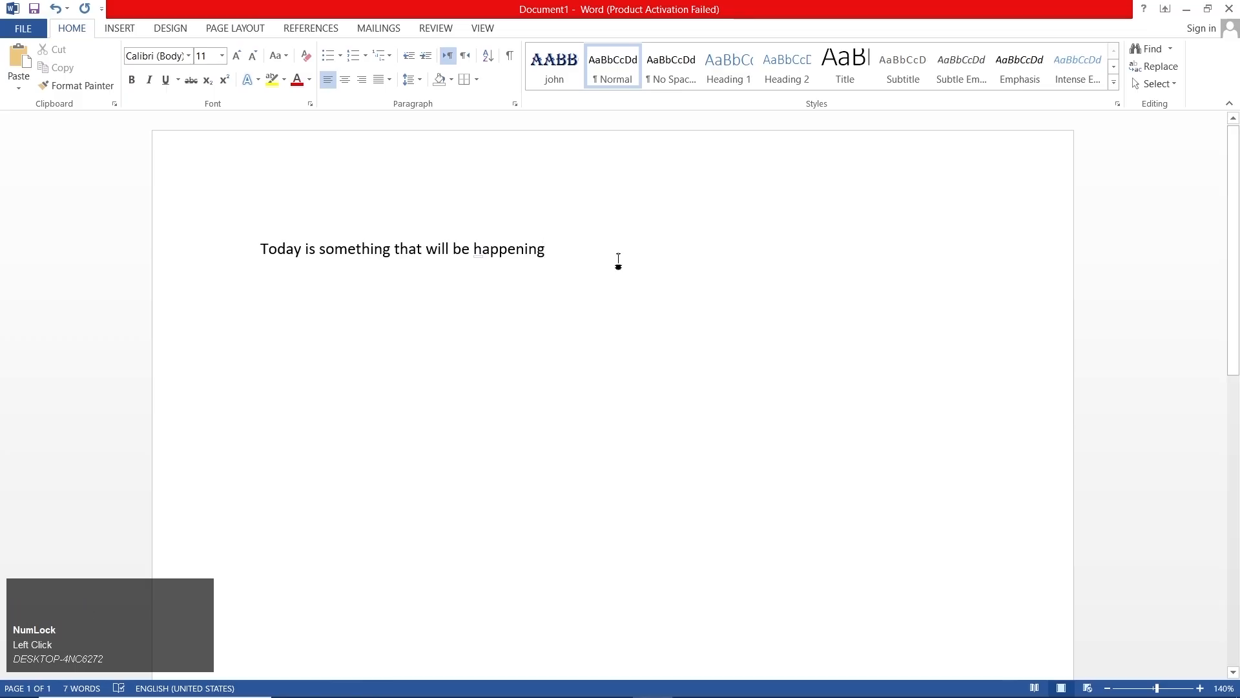
- Copy the whole sentence and paste it three times below the original
key("ctrl+a")
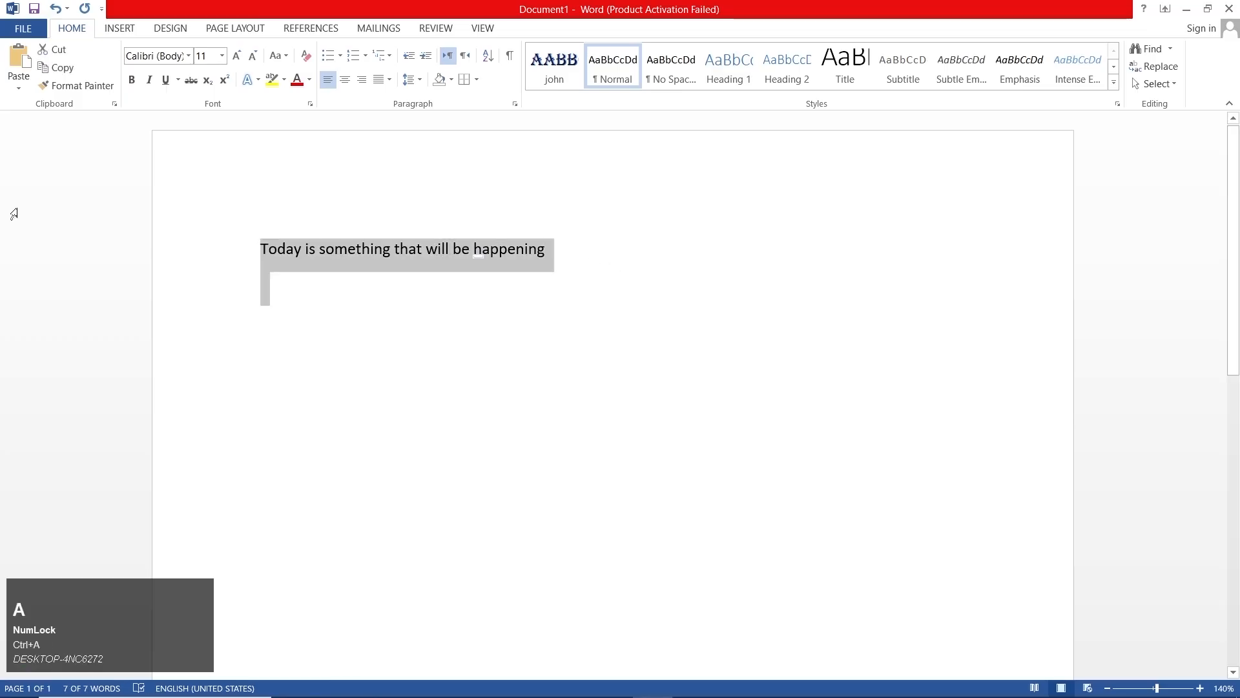
left_click(63, 71)
left_click(306, 321)
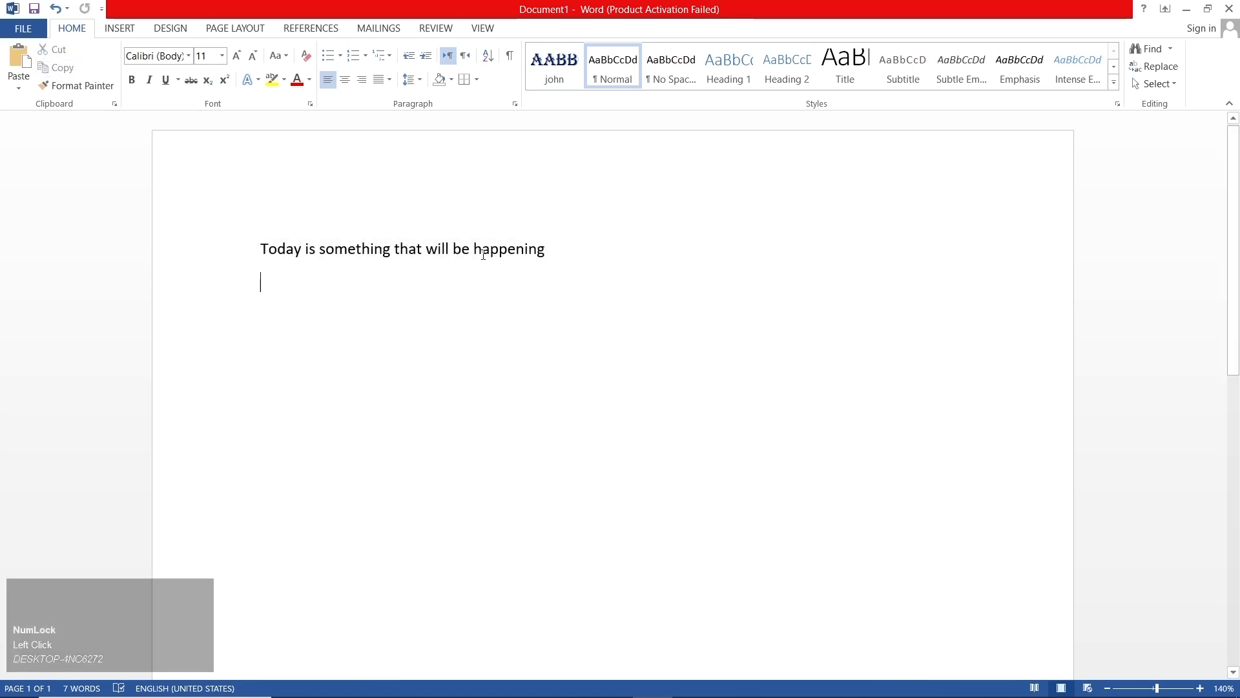
left_click(23, 63)
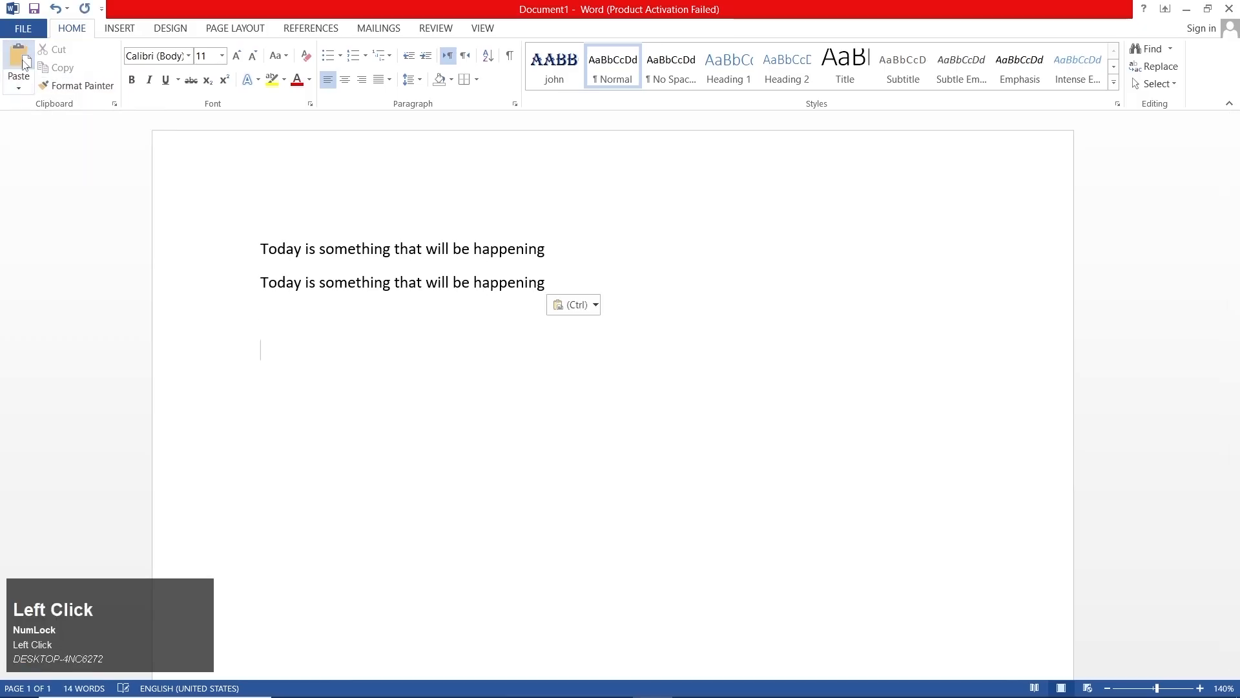
left_click(22, 63)
left_click(23, 63)
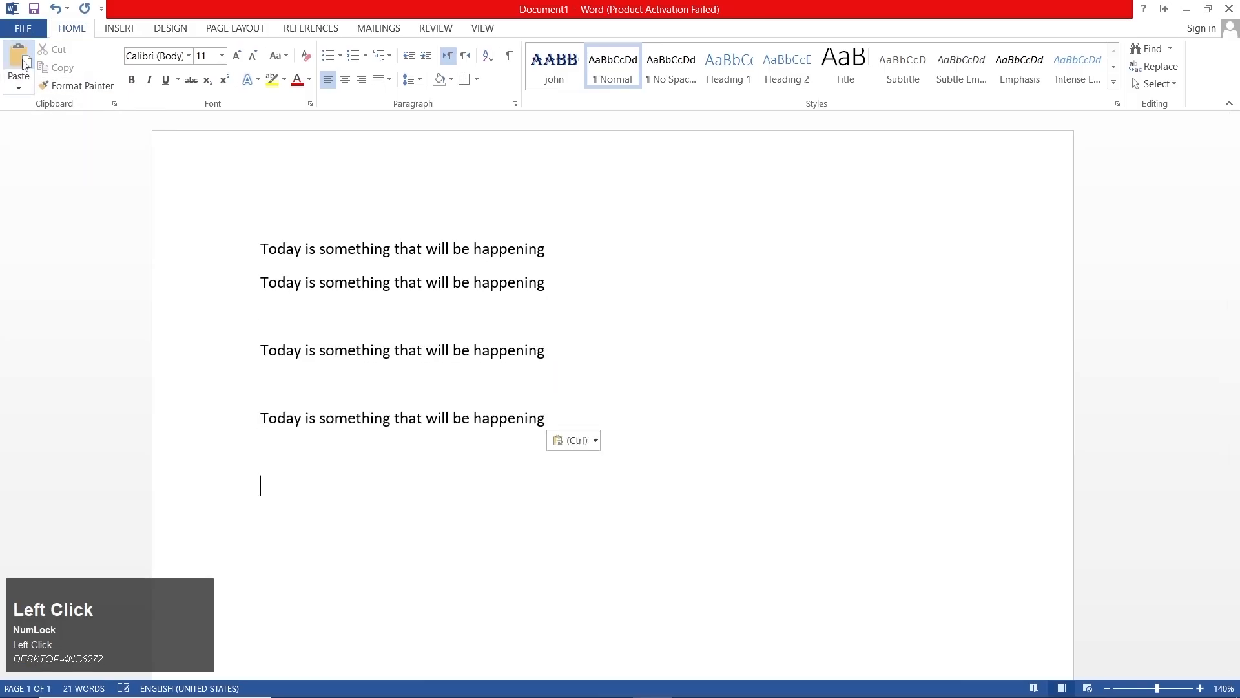
- Cut all four sentence lines and paste them back once, undoing the extra second paste
left_click_drag(576, 508, 186, 219)
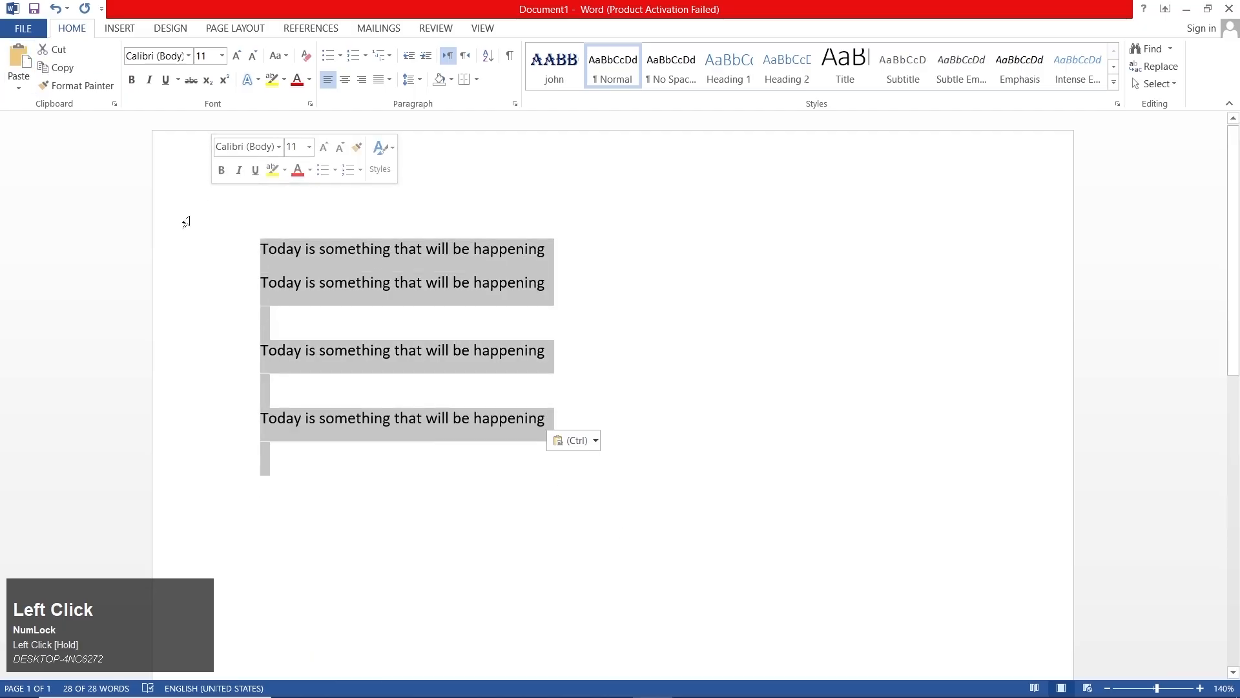
left_click(68, 58)
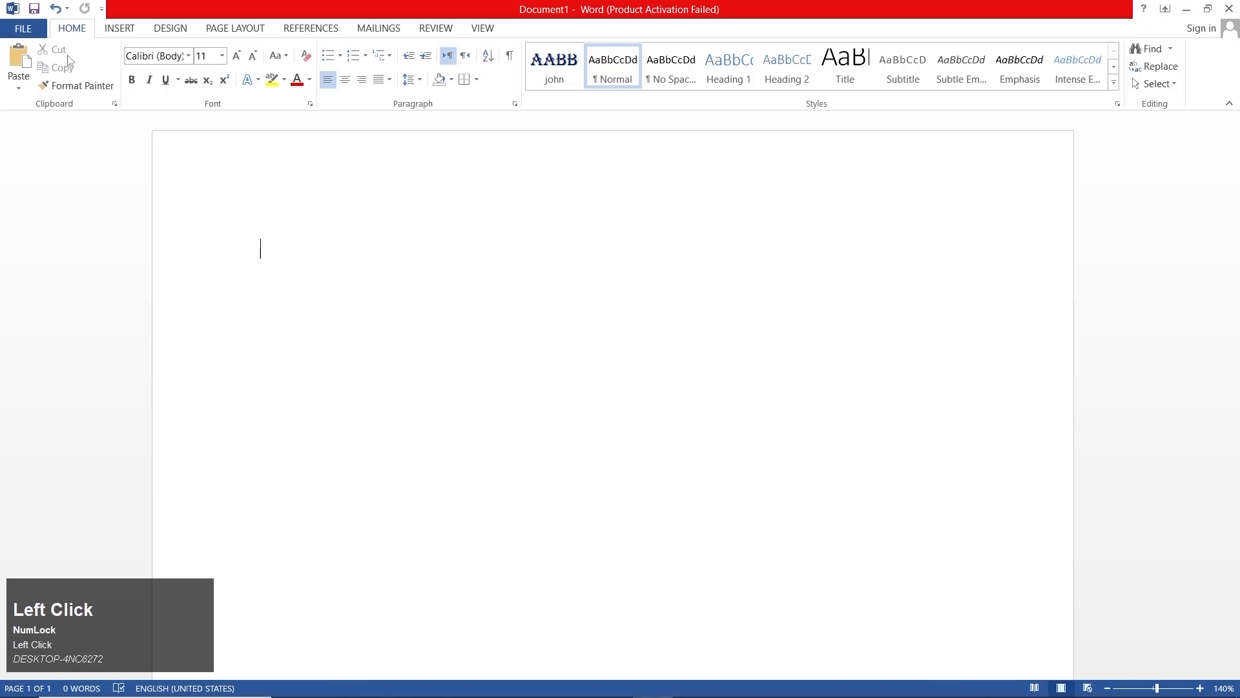
left_click(21, 57)
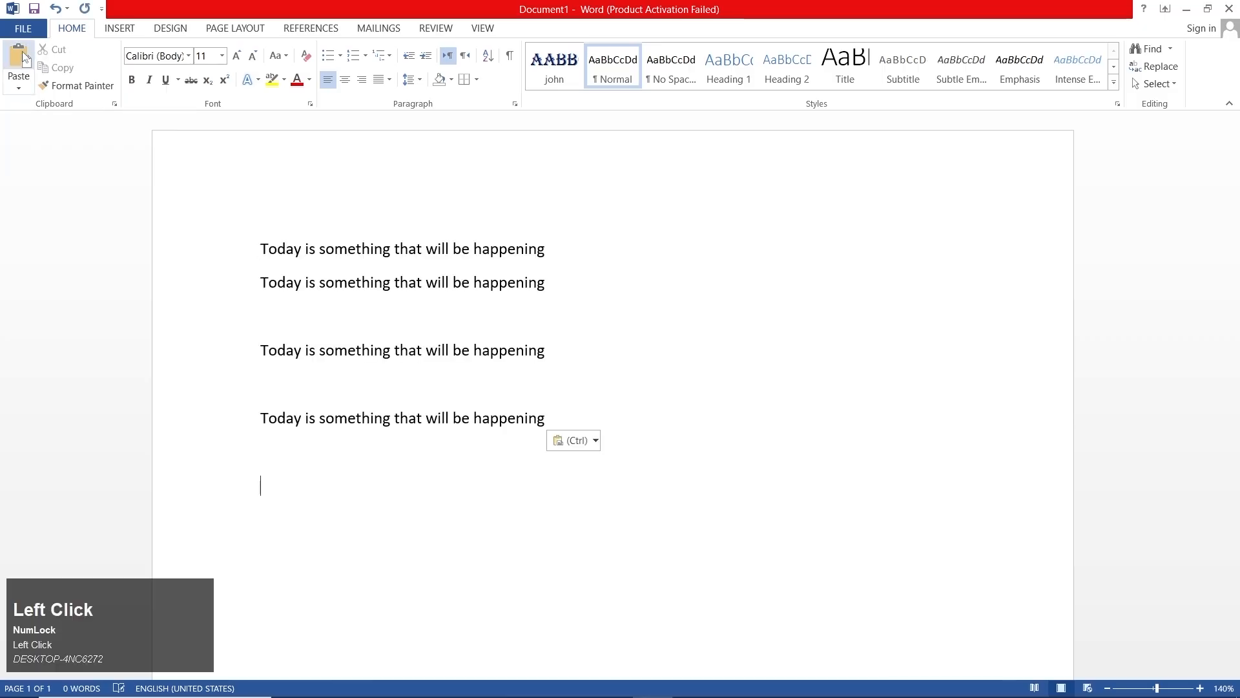
left_click(22, 57)
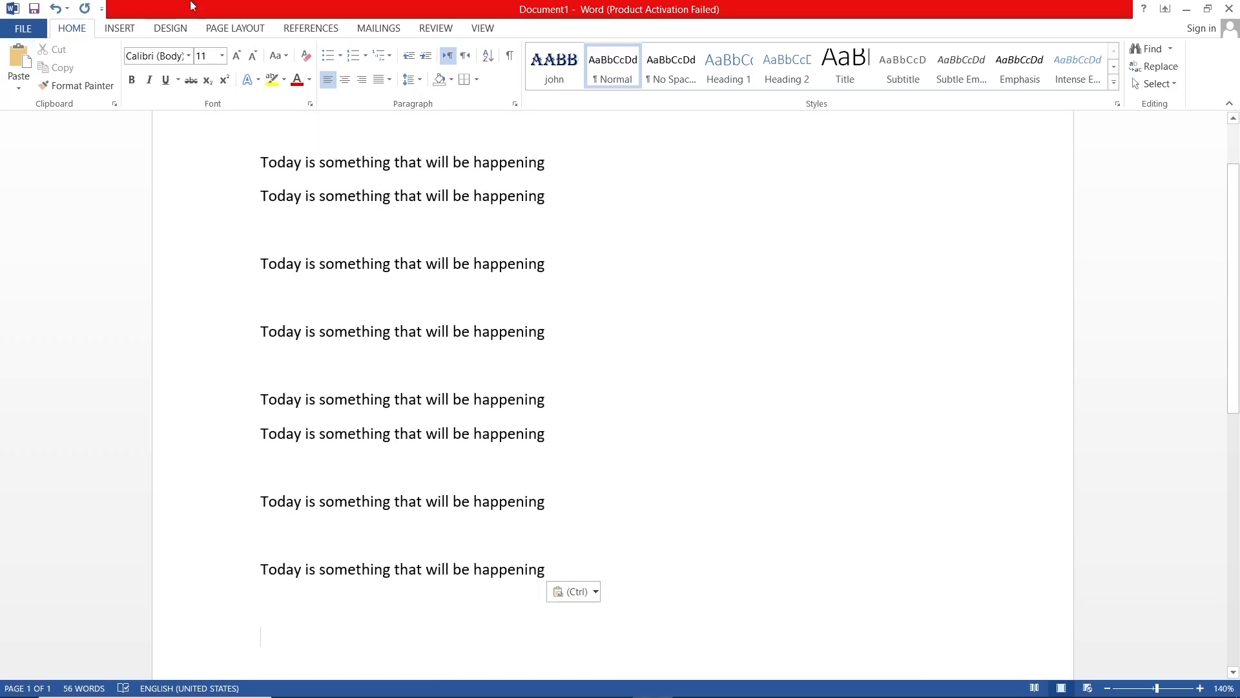
key("ctrl+z")
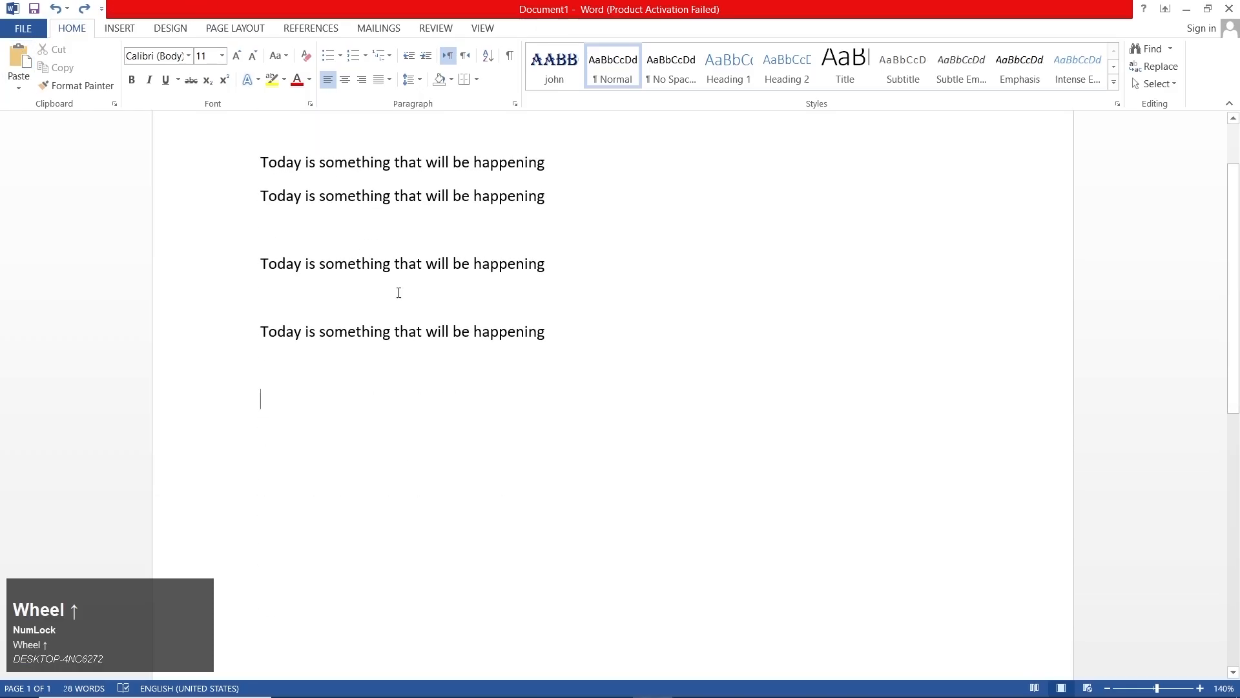
- Format the first two sentence lines with the red font color and the Times New Roman font
scroll(396, 291, "up", 1)
left_click(543, 216)
left_click_drag(508, 232, 223, 265)
left_click_drag(556, 285, 261, 158)
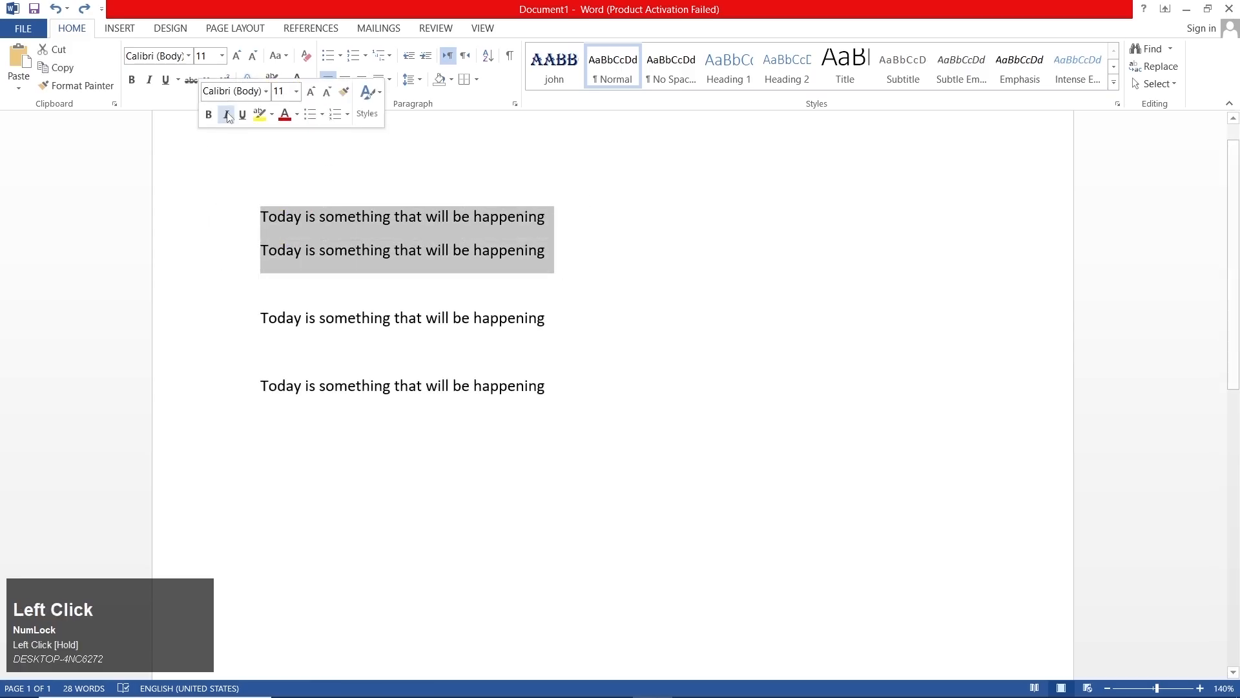
left_click(297, 80)
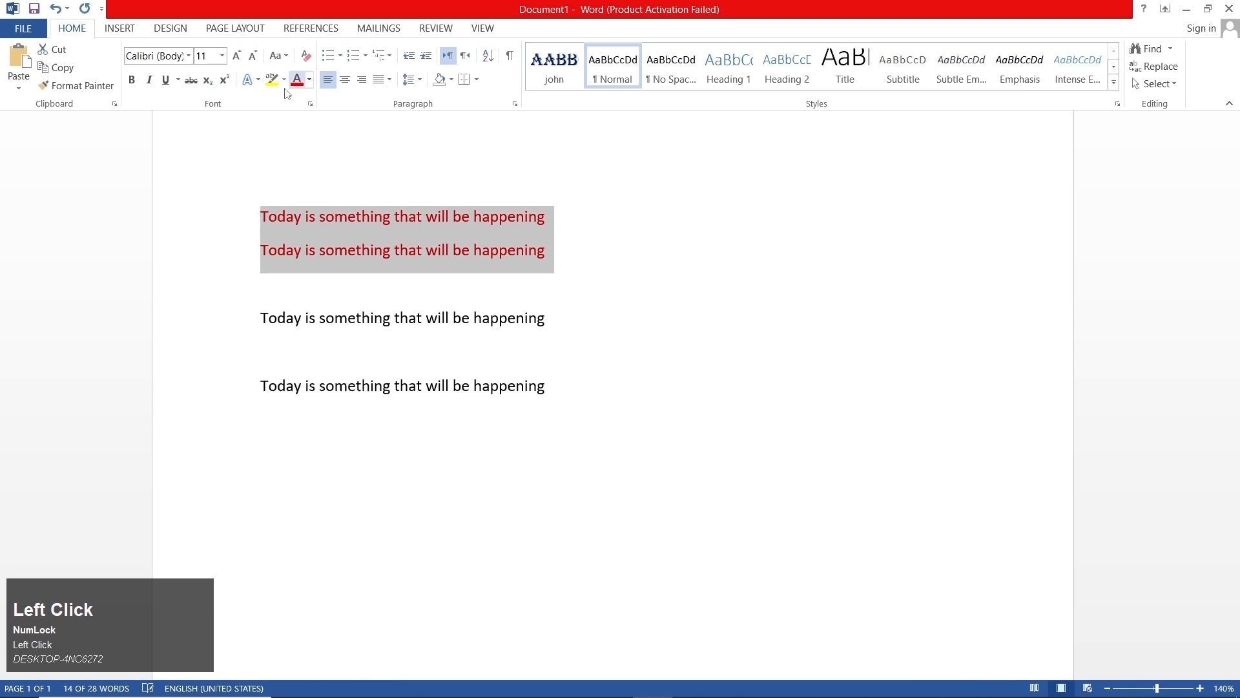
left_click(188, 56)
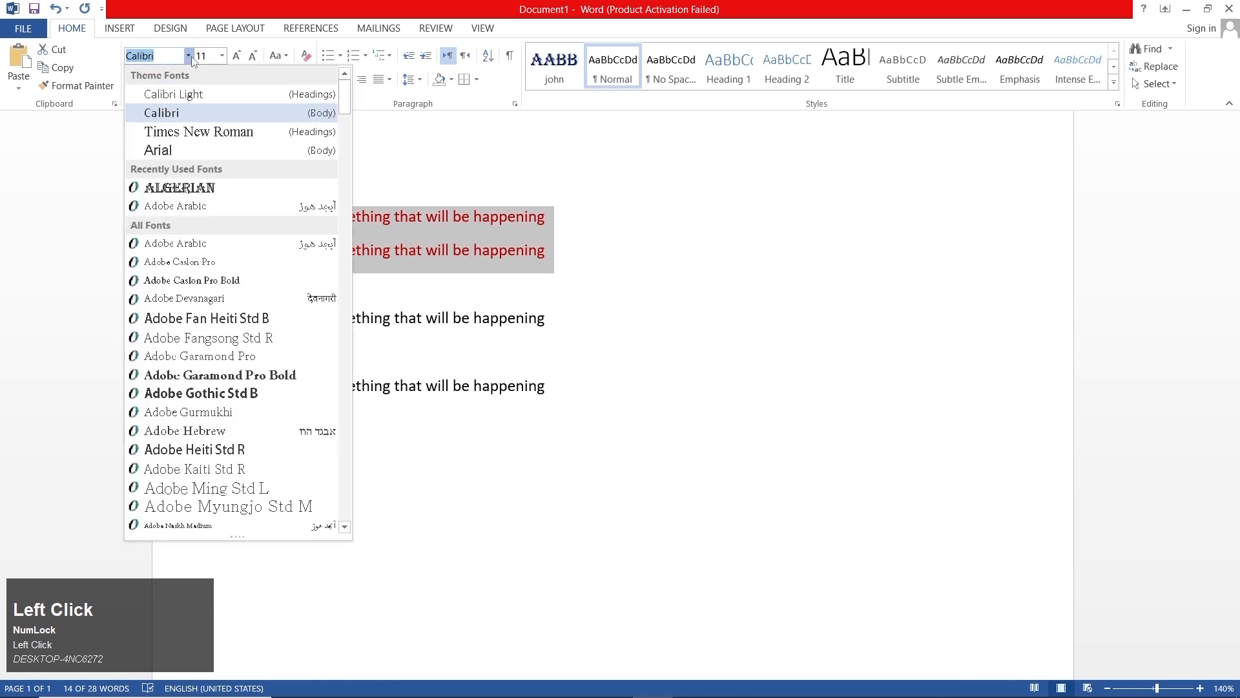
left_click(227, 138)
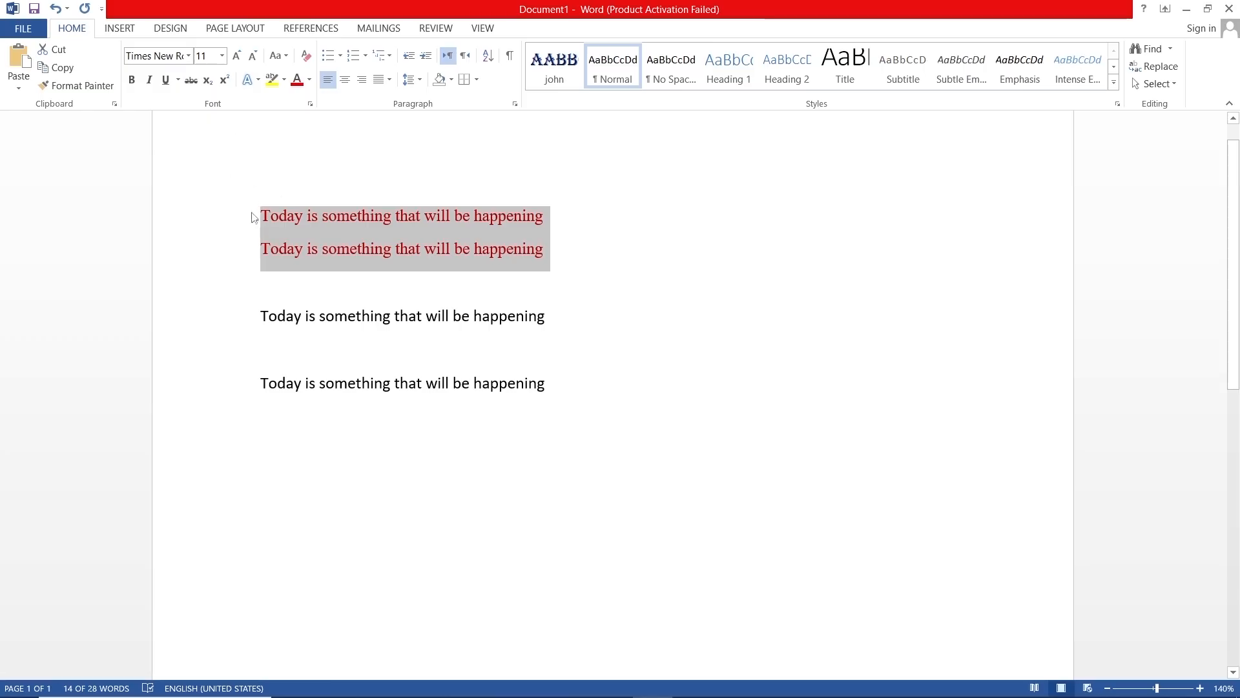
- Copy the formatting of the first two lines onto the last two sentence lines with Format Painter
left_click(88, 93)
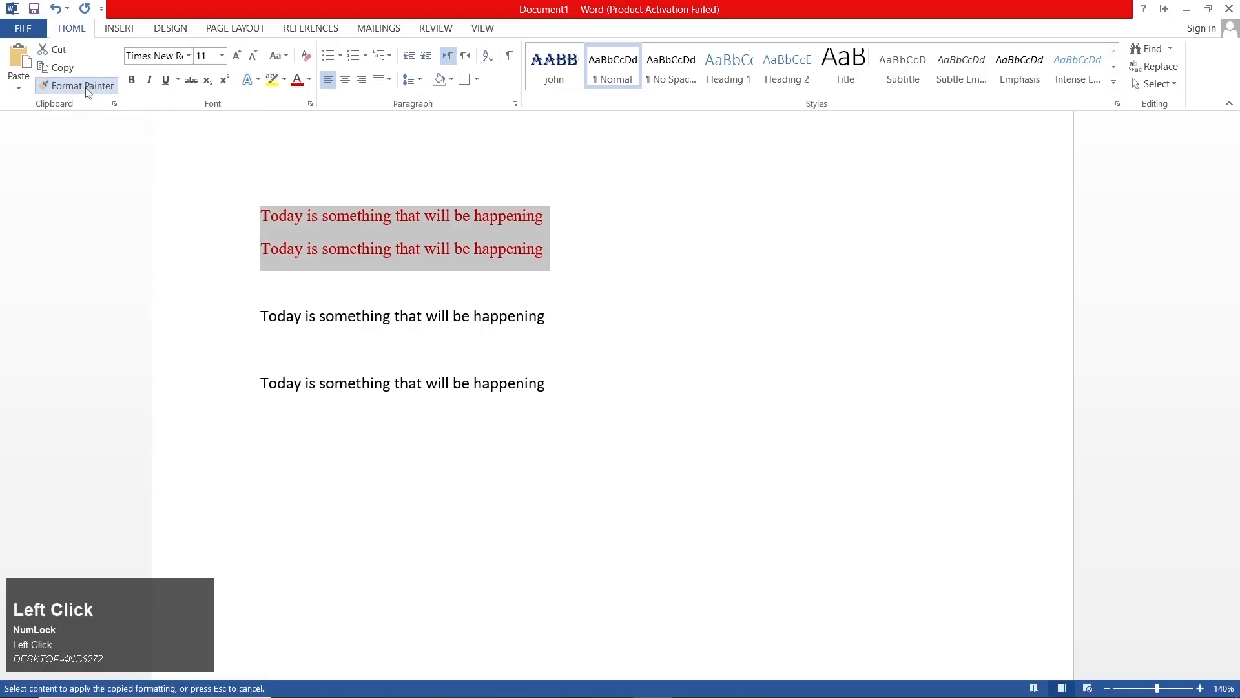
mouse_move(545, 395)
left_mouse_down()
mouse_move(304, 346)
mouse_move(263, 312)
mouse_move(269, 301)
left_mouse_up()
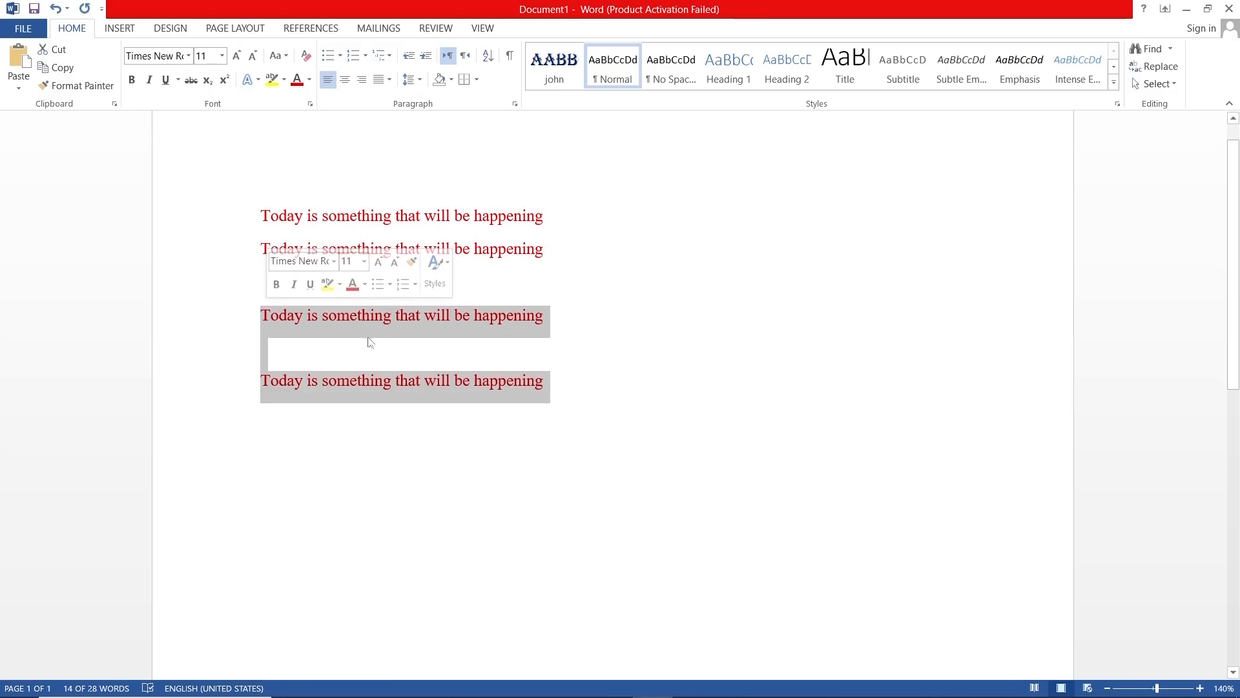